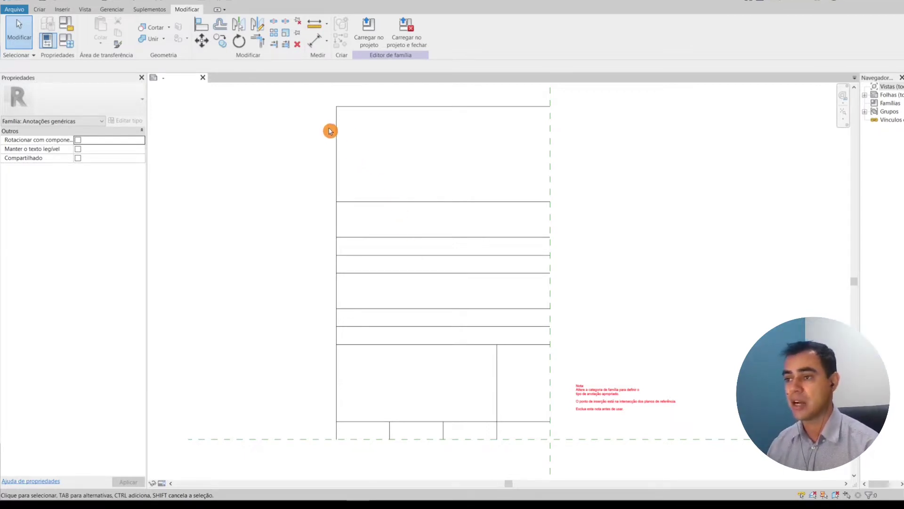
Start a text note with the 3mm text type and open that type's properties
left_click(47, 15)
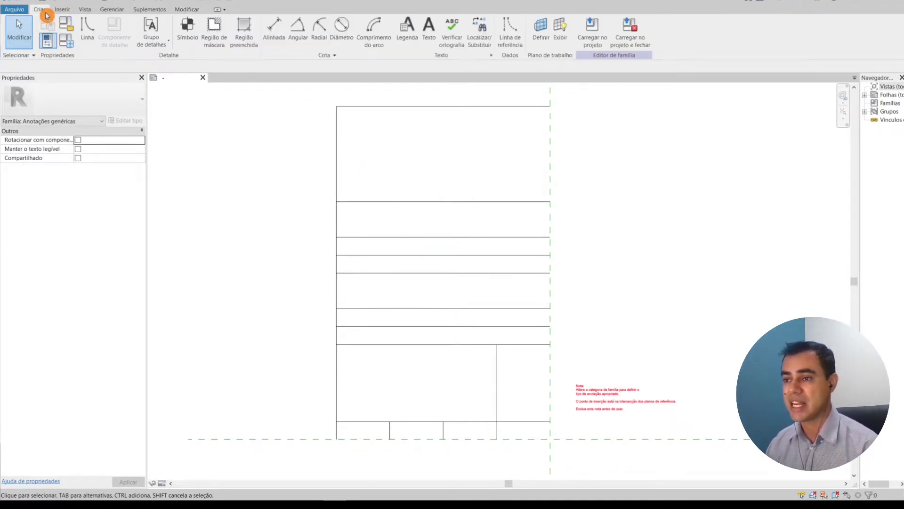
left_click(430, 32)
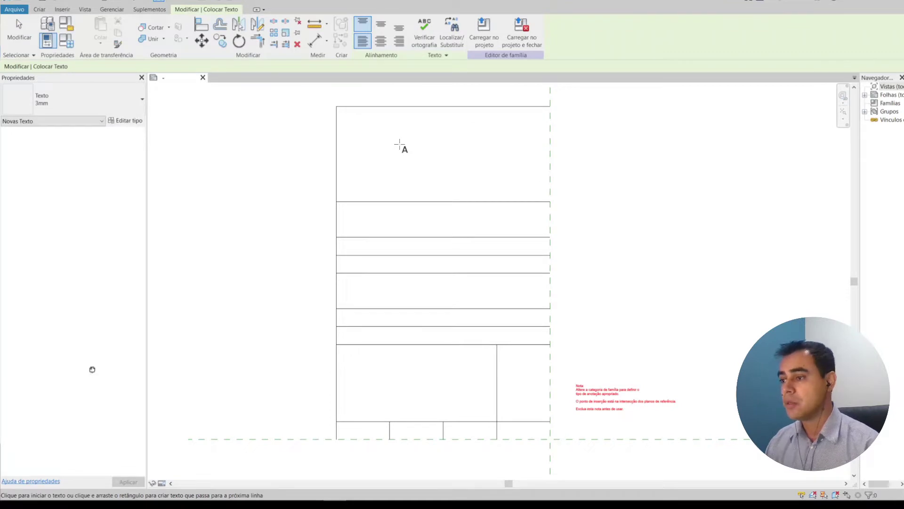
middle_click_drag(404, 155, 396, 166)
scroll(363, 155, "up", 1)
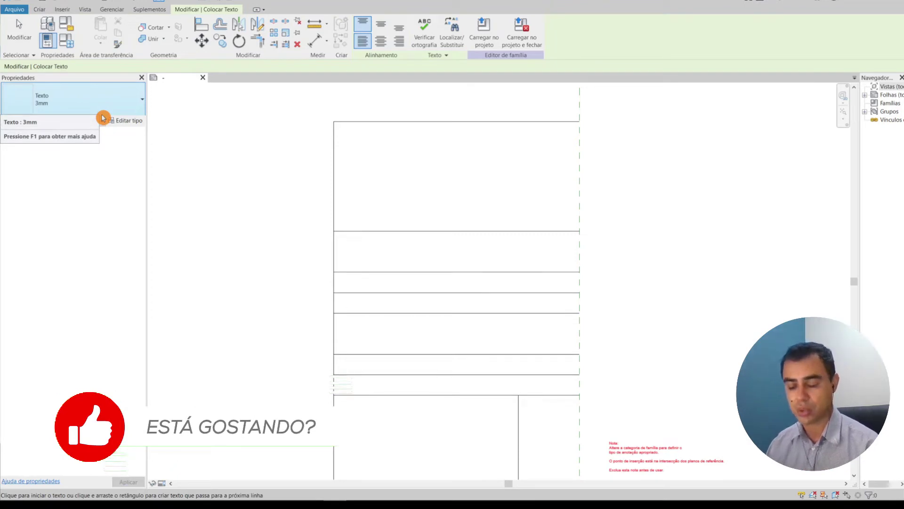
left_click(133, 107)
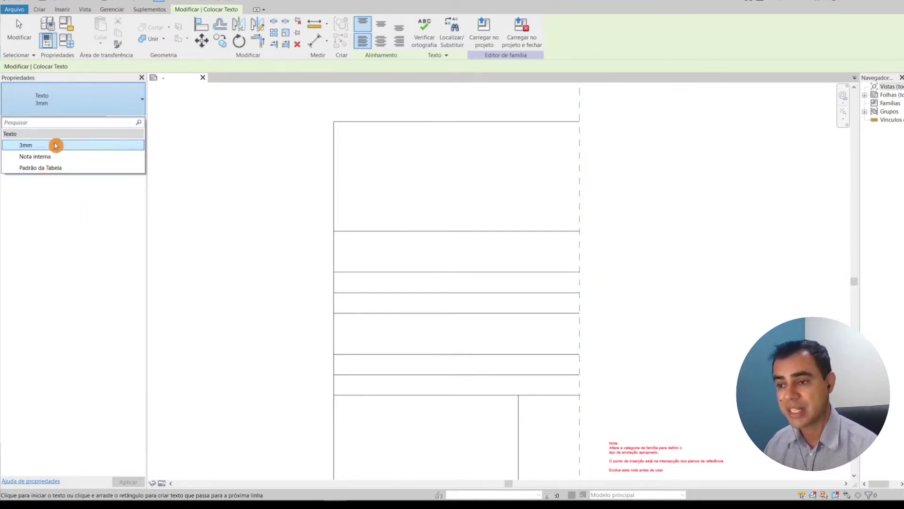
left_click(73, 226)
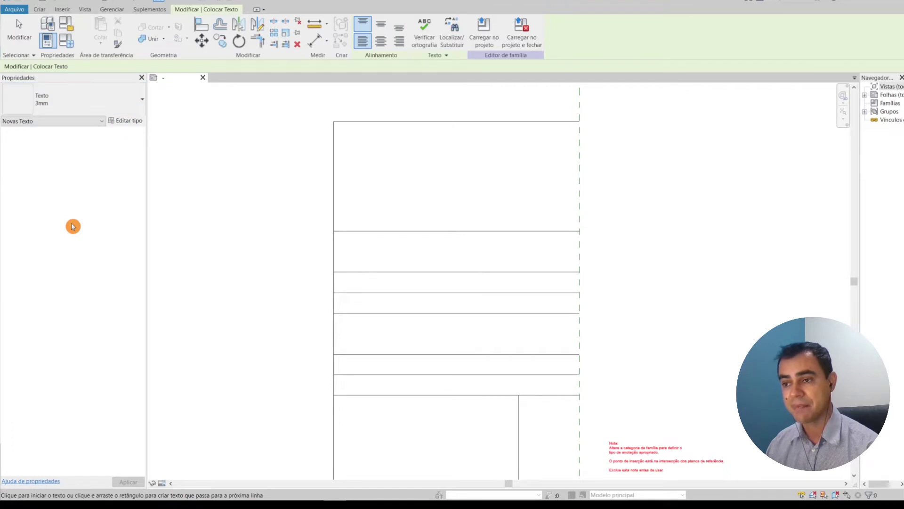
left_click(125, 121)
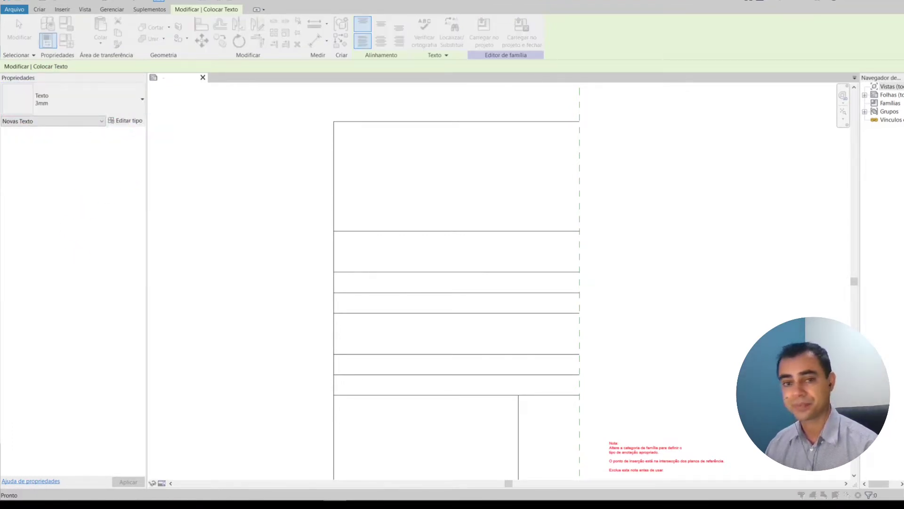
Duplicate the 3mm text type as 2.5mm, using Arial Narrow at 2.5 mm height
left_click_drag(456, 125, 505, 93)
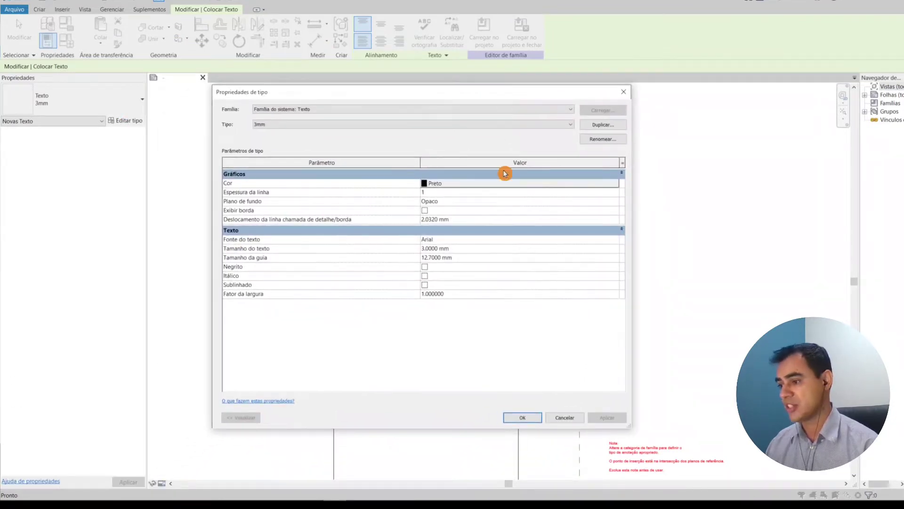
left_click(607, 130)
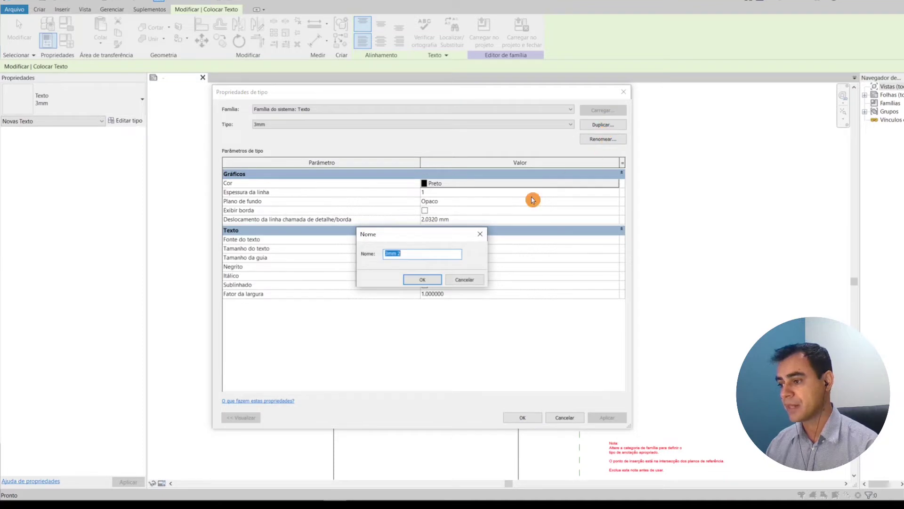
left_click(429, 252)
type("2.5")
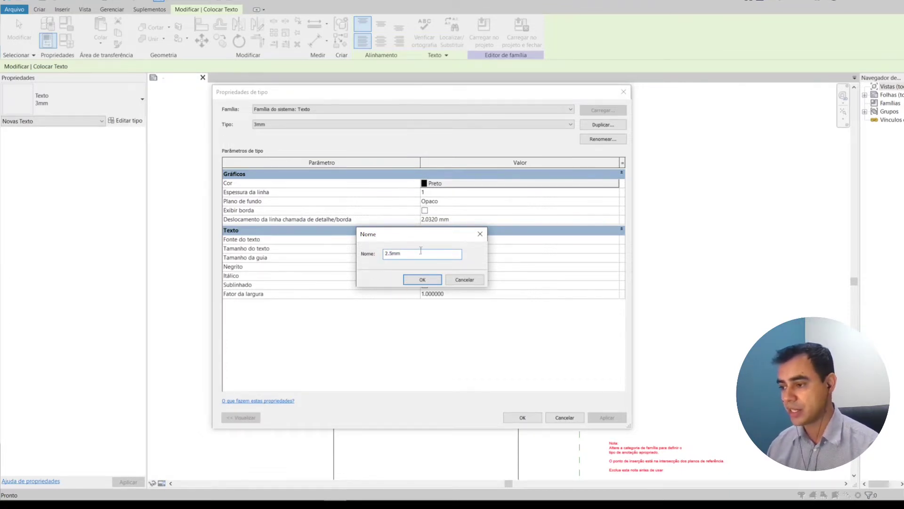
left_click(429, 280)
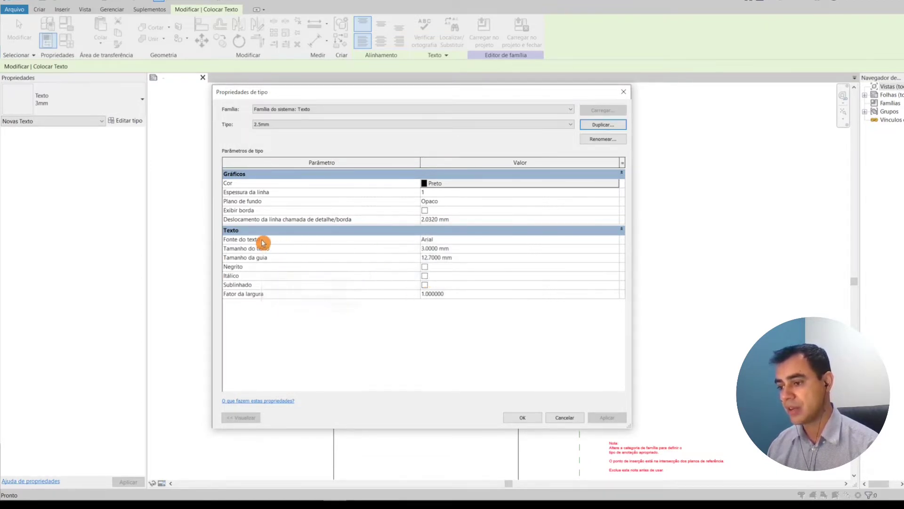
left_click(616, 243)
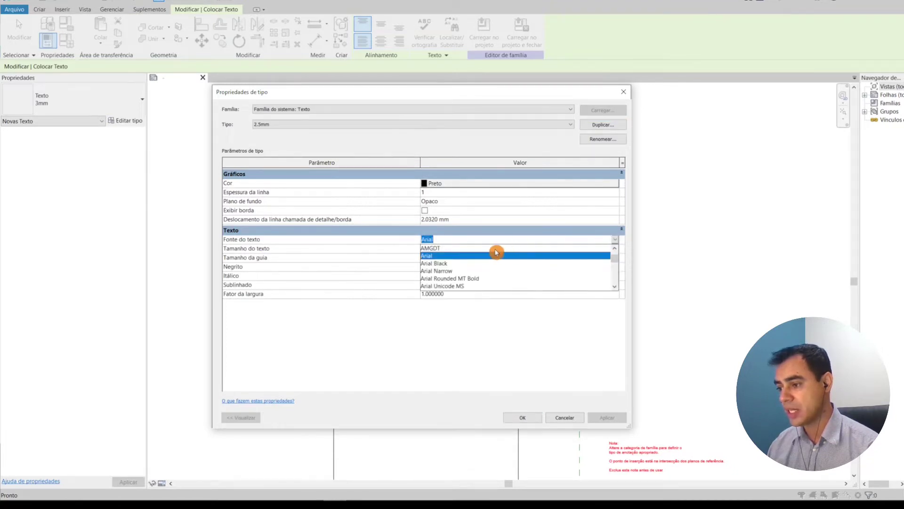
left_click(448, 271)
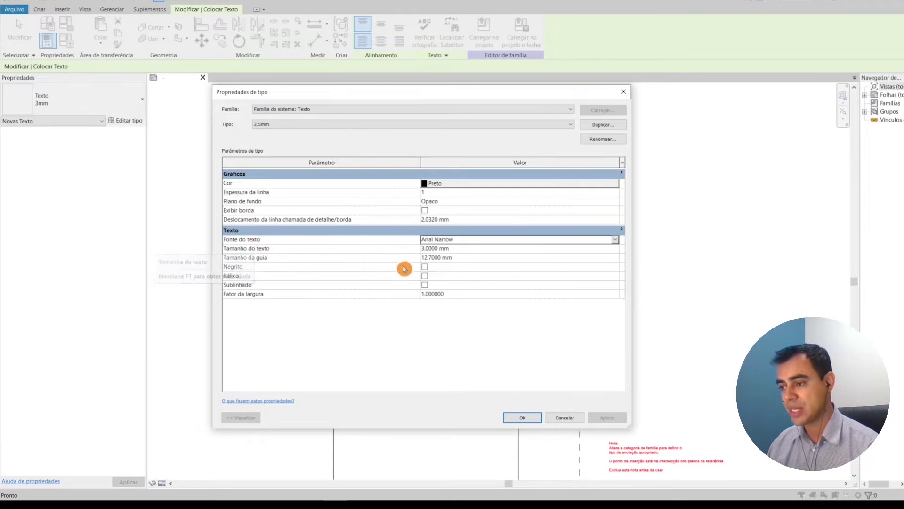
left_click(429, 249)
type("2.5000")
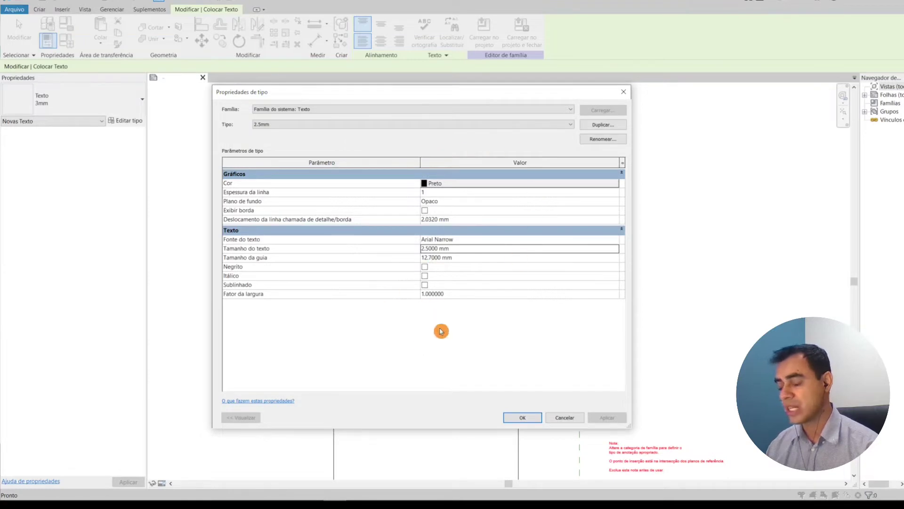
left_click(531, 419)
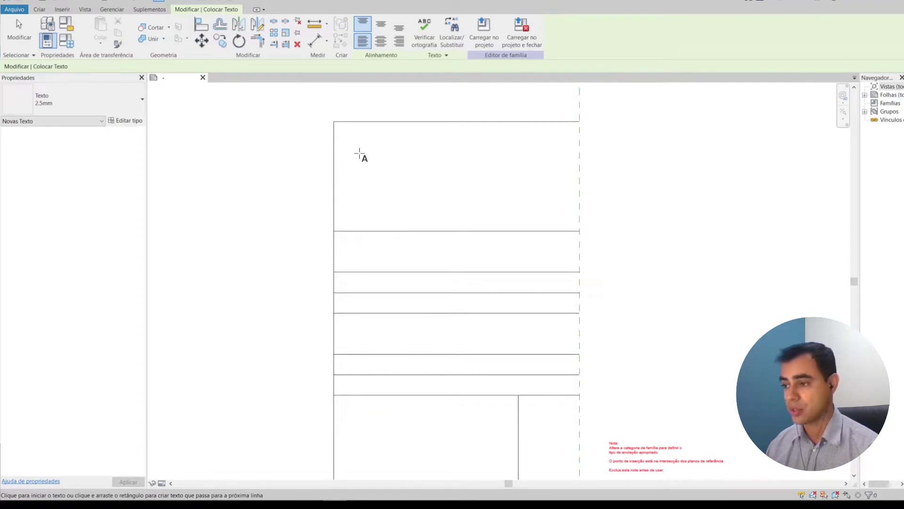
Write the text note CARIMBO DE APROVAÇÕES inside the stamp's top box
left_click(360, 154)
type("CARIMBO DE APROVAÇÕES")
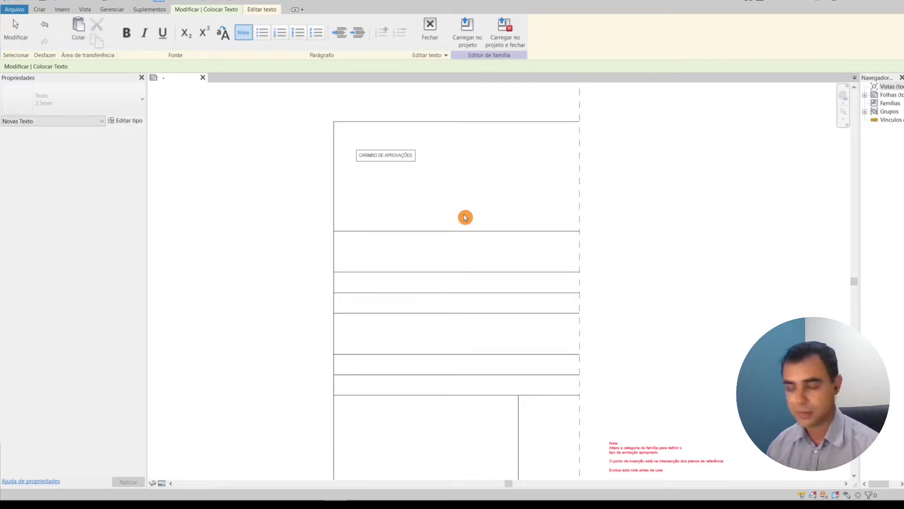
left_click(416, 188)
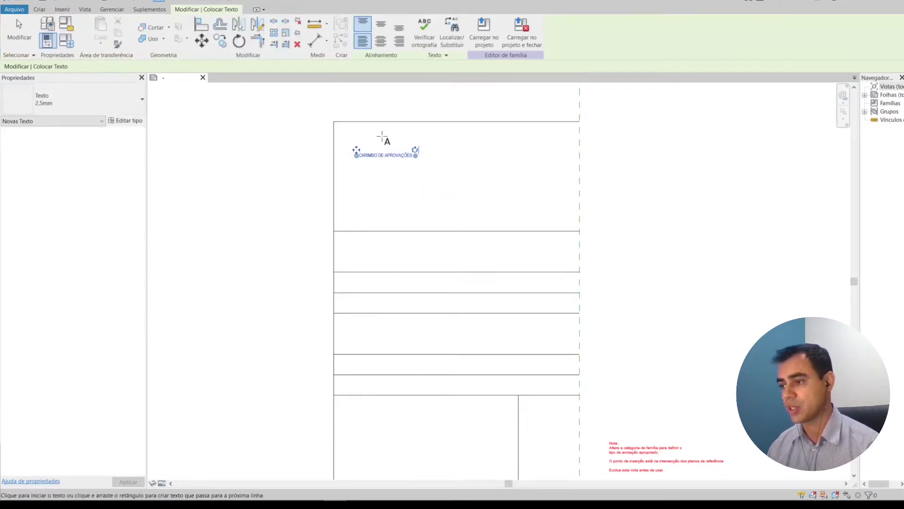
key("Escape")
key("Escape")
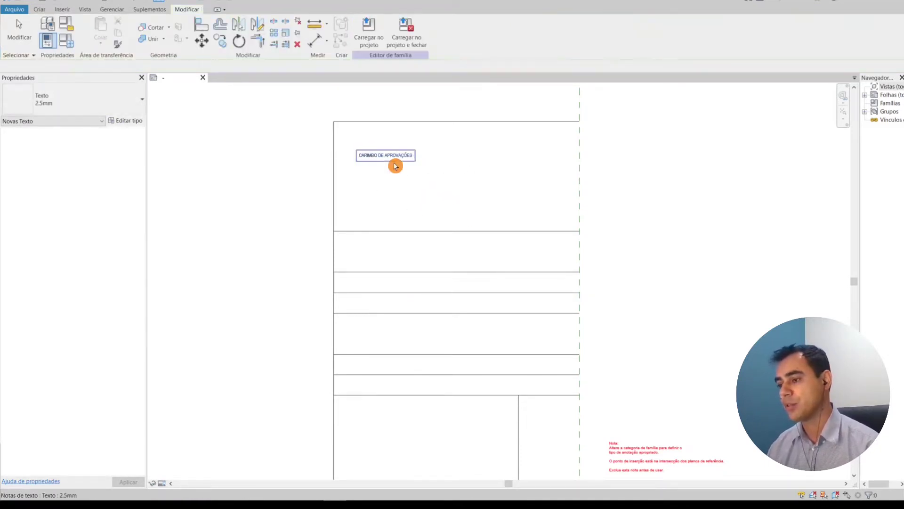
Move the CARIMBO DE APROVAÇÕES title into the top box's top-left corner
scroll(359, 163, "up", 2)
scroll(412, 179, "up", 1)
middle_click_drag(412, 179, 426, 239)
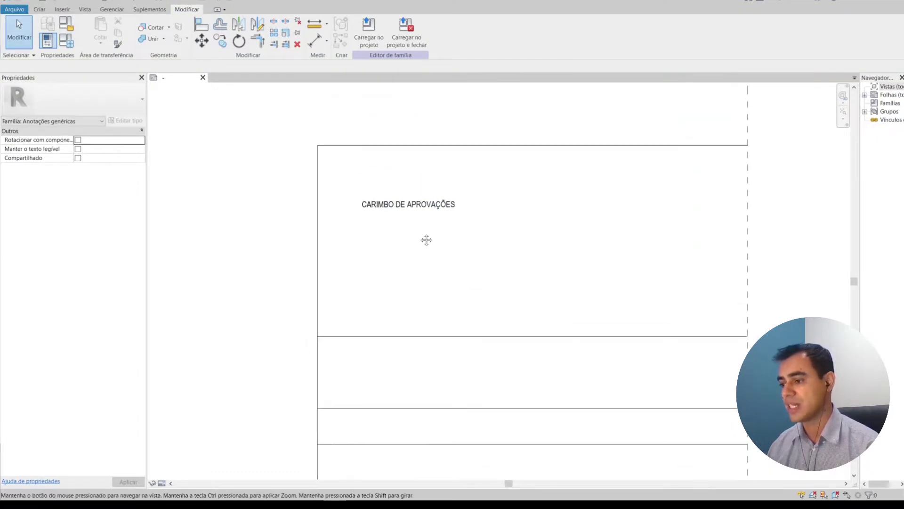
left_click_drag(414, 204, 383, 163, "ctrl")
left_click(418, 242)
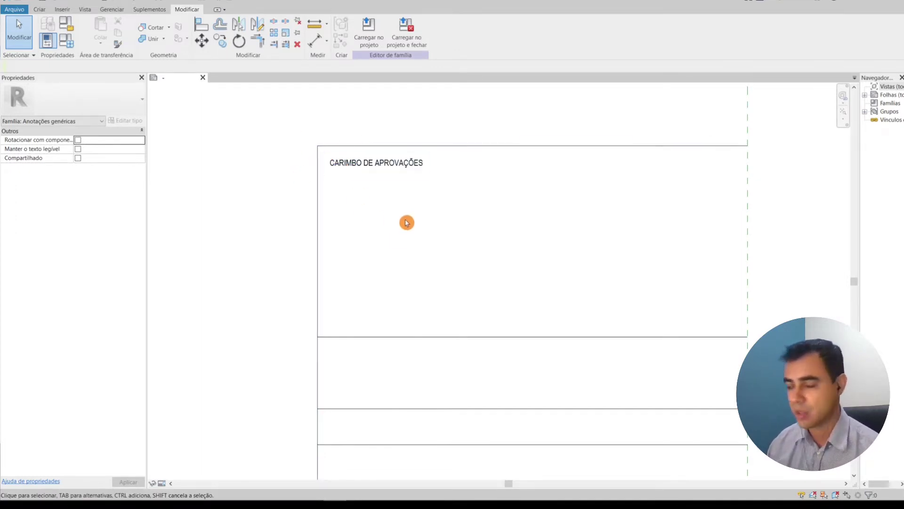
scroll(438, 222, "down", 1)
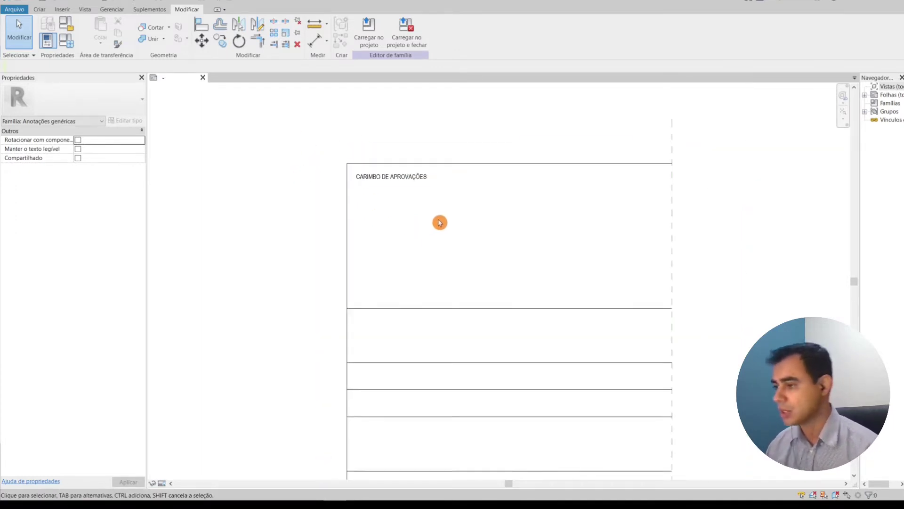
left_click(376, 184)
scroll(419, 200, "up", 1)
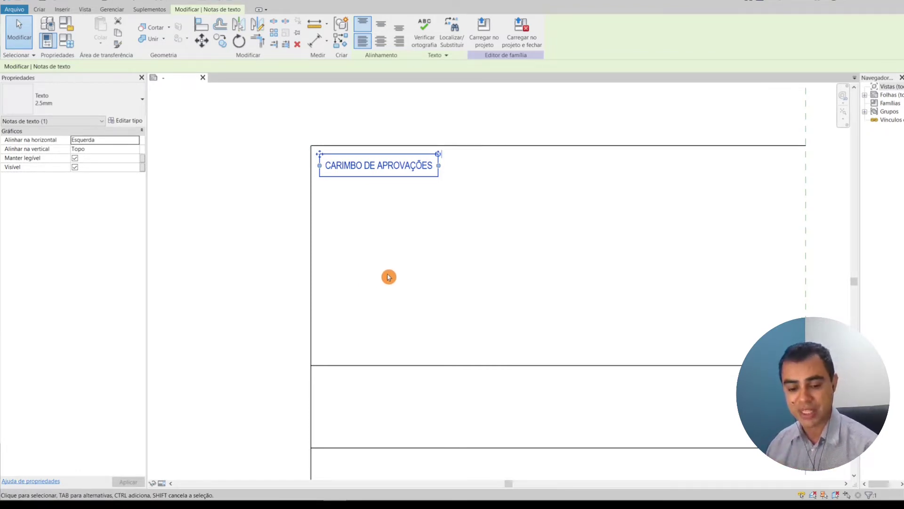
Copy the CARIMBO DE APROVAÇÕES note from the frame corner to a lower row's left corner
left_click(385, 269)
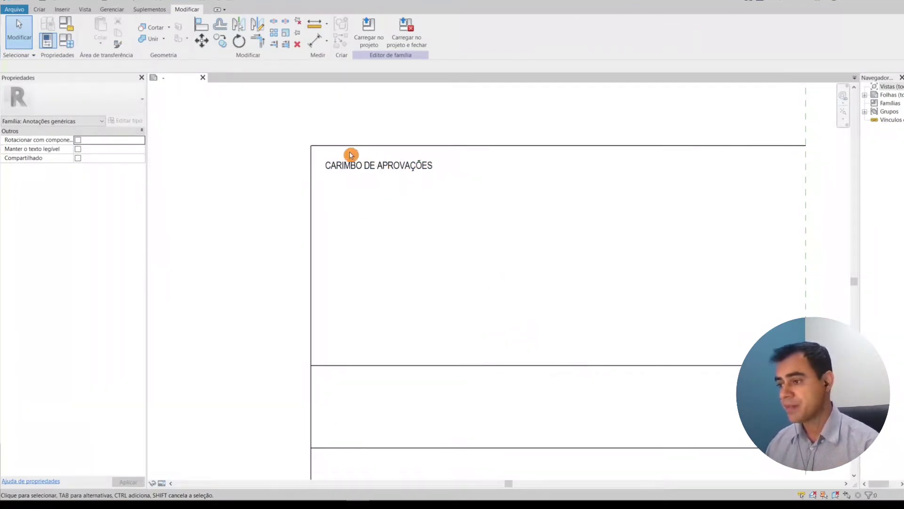
left_click(373, 170)
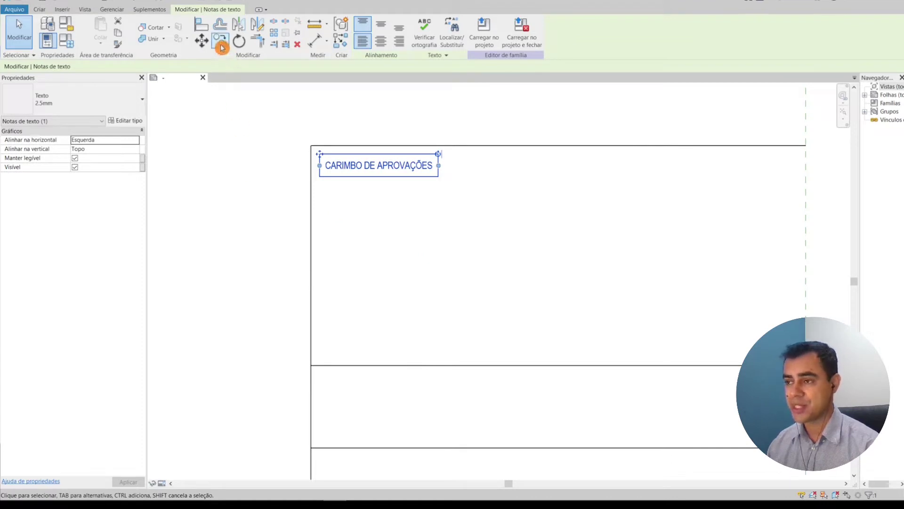
left_click(221, 44)
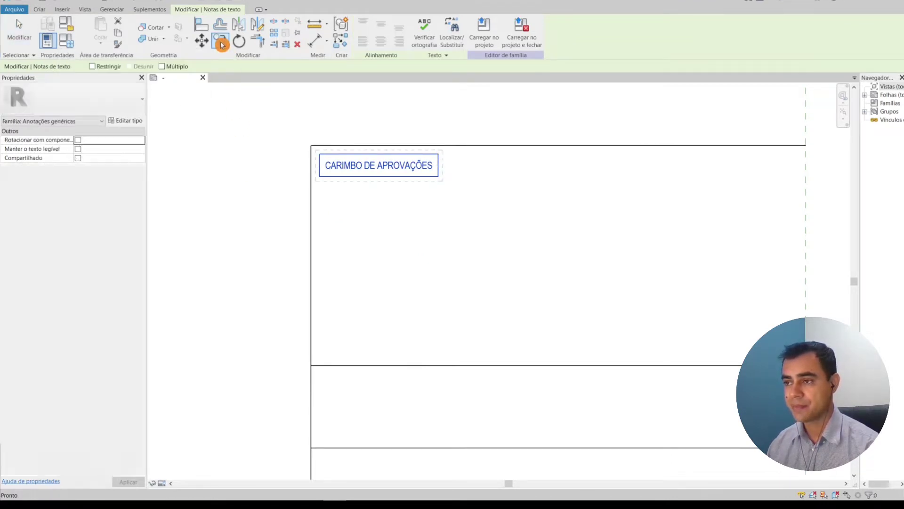
left_click(311, 146)
middle_click_drag(384, 248, 374, 151)
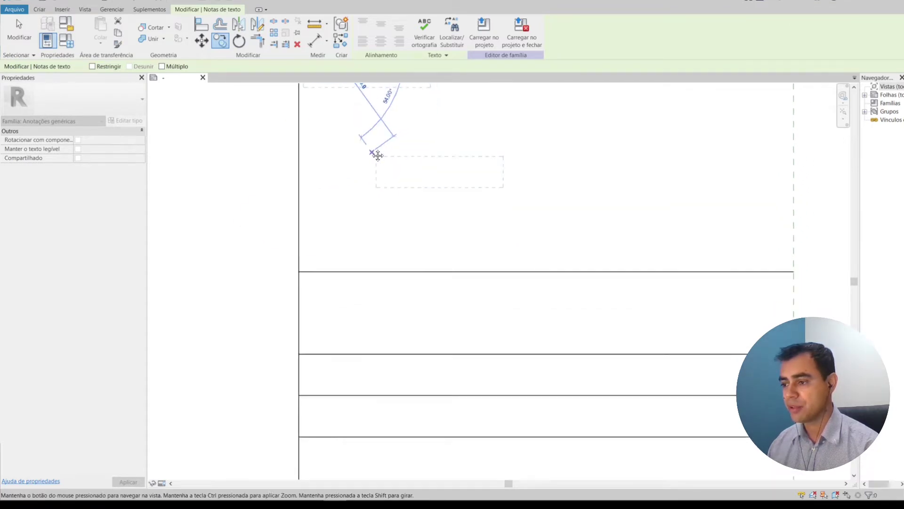
middle_click_drag(324, 356, 320, 259)
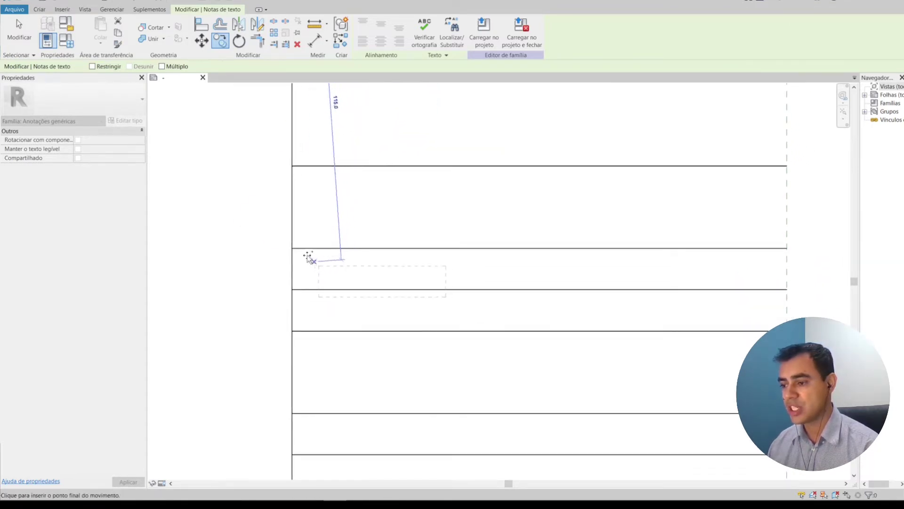
left_click(293, 249)
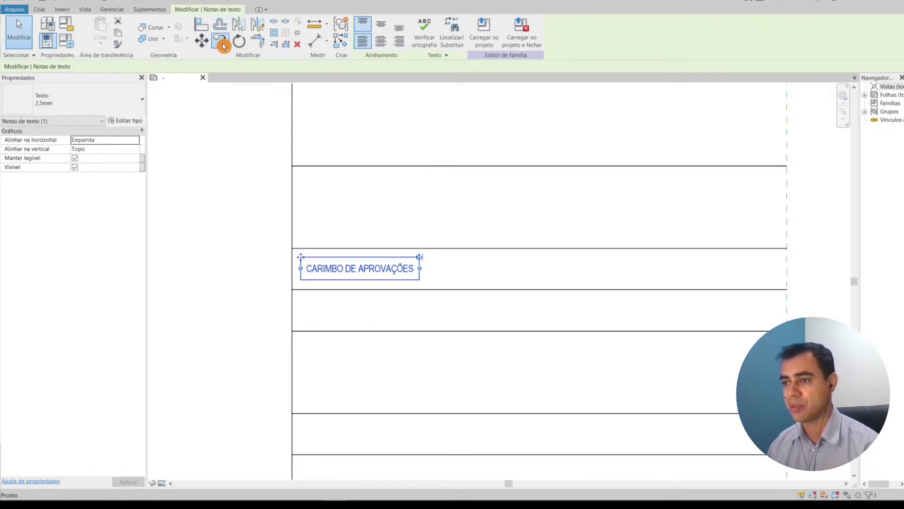
left_click(224, 46)
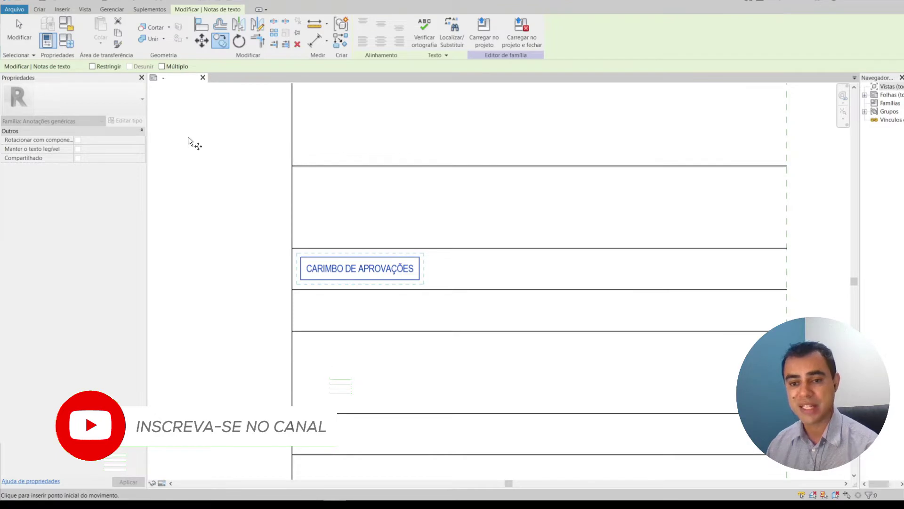
With Multiple enabled, copy the label into each stamp row down the frame
left_click(163, 67)
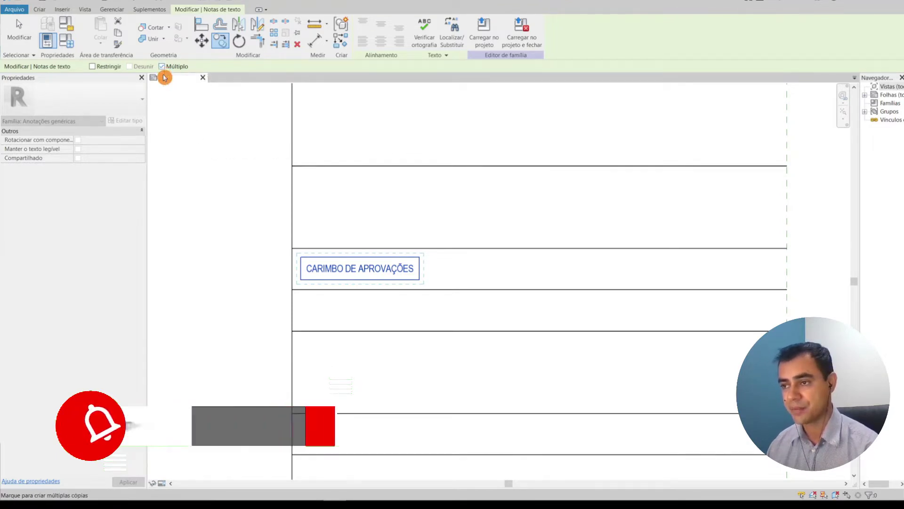
left_click(292, 248)
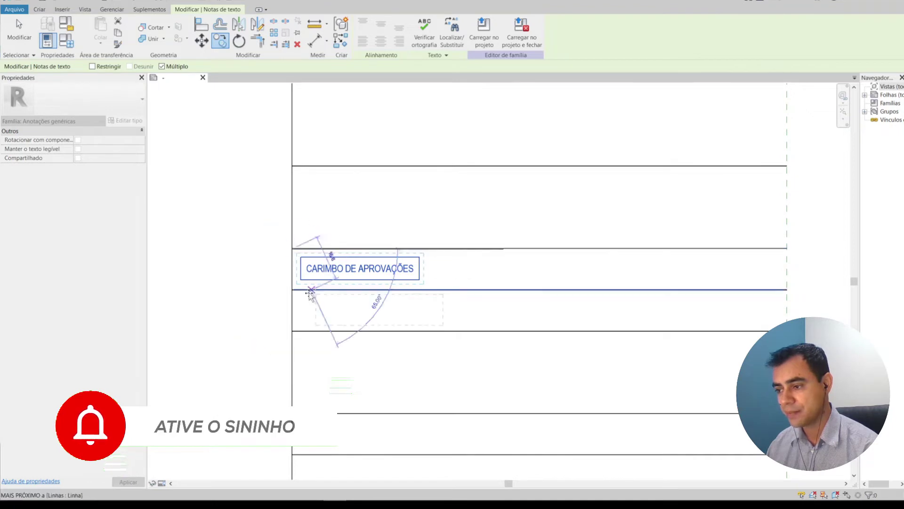
left_click(298, 295)
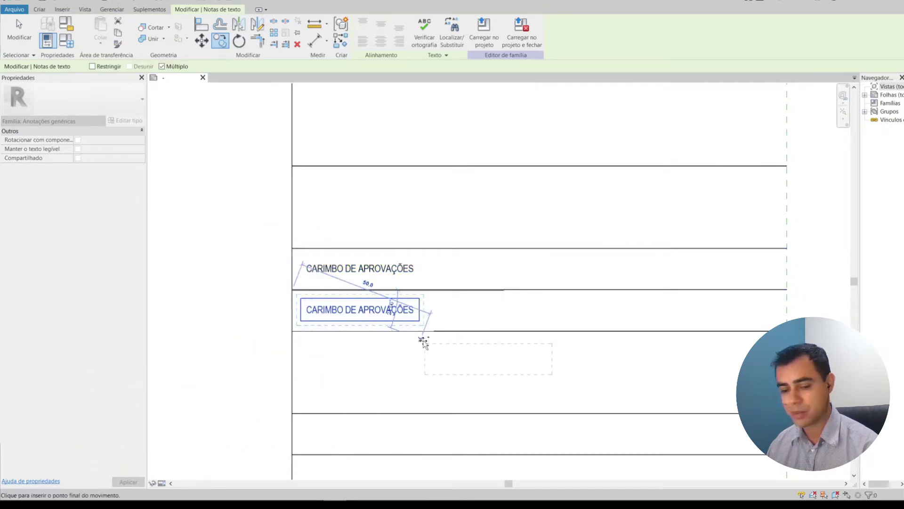
mouse_move(423, 343)
middle_mouse_down()
mouse_move(419, 275)
mouse_move(398, 260)
mouse_move(385, 183)
middle_mouse_up()
left_click(315, 280)
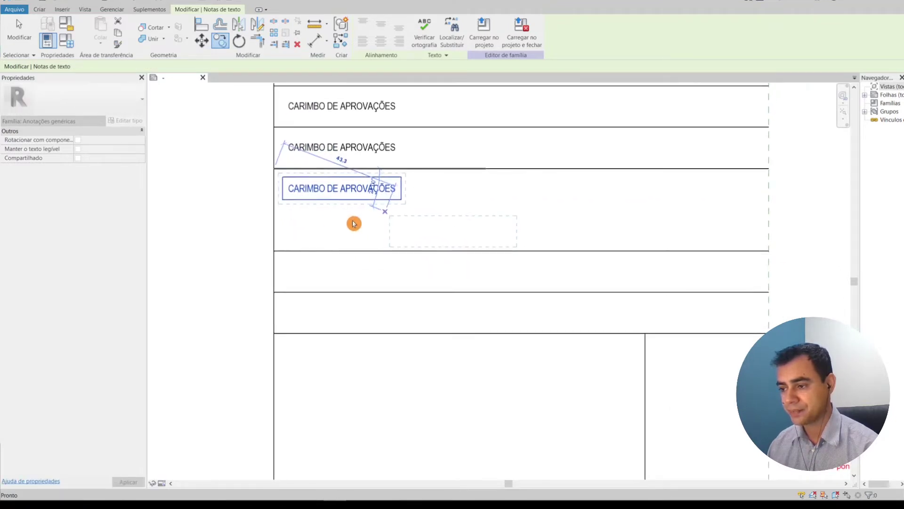
left_click(273, 251)
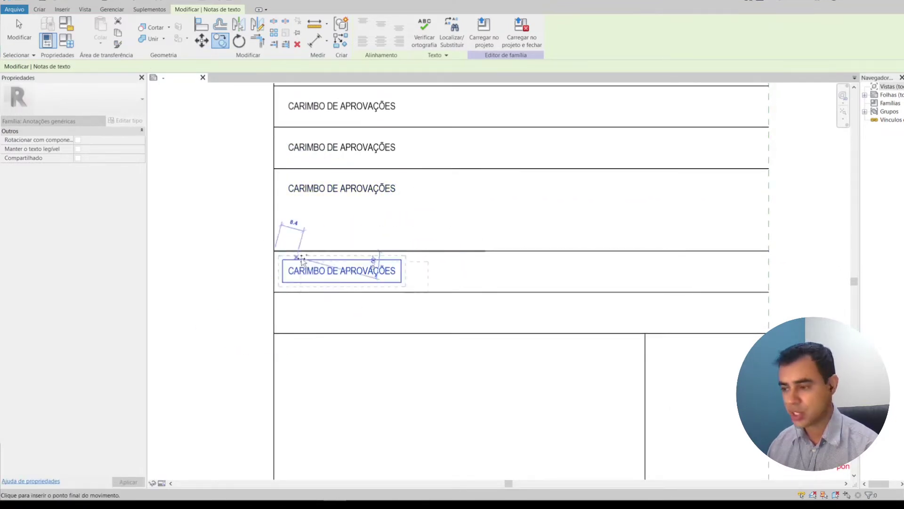
left_click(276, 293)
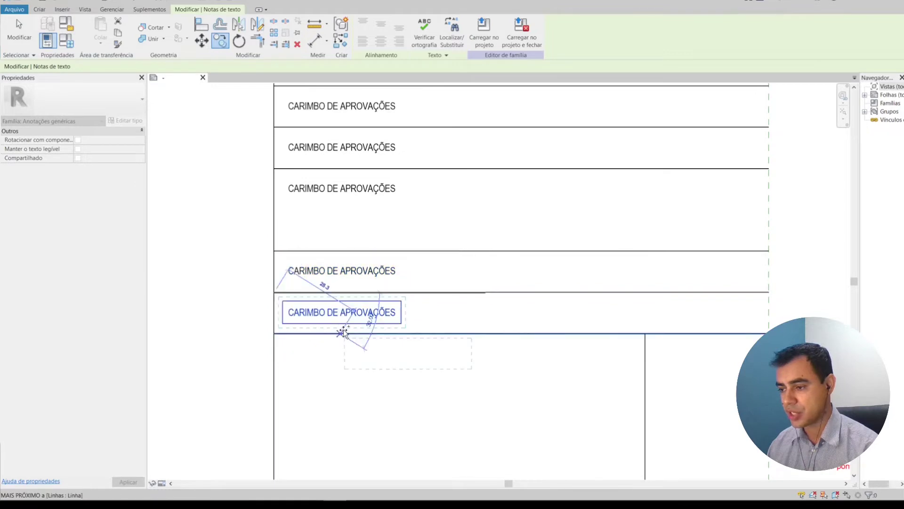
middle_click_drag(328, 346, 339, 256)
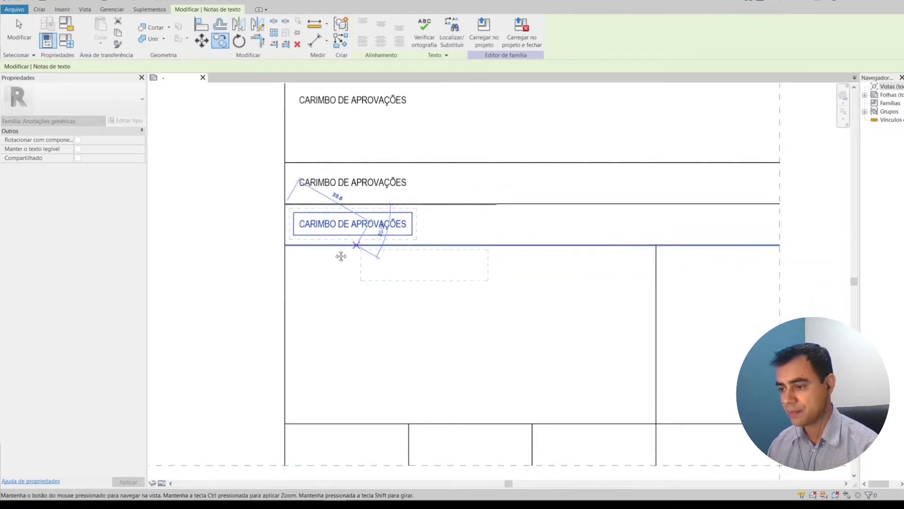
left_click(286, 248)
middle_click_drag(406, 316, 395, 231)
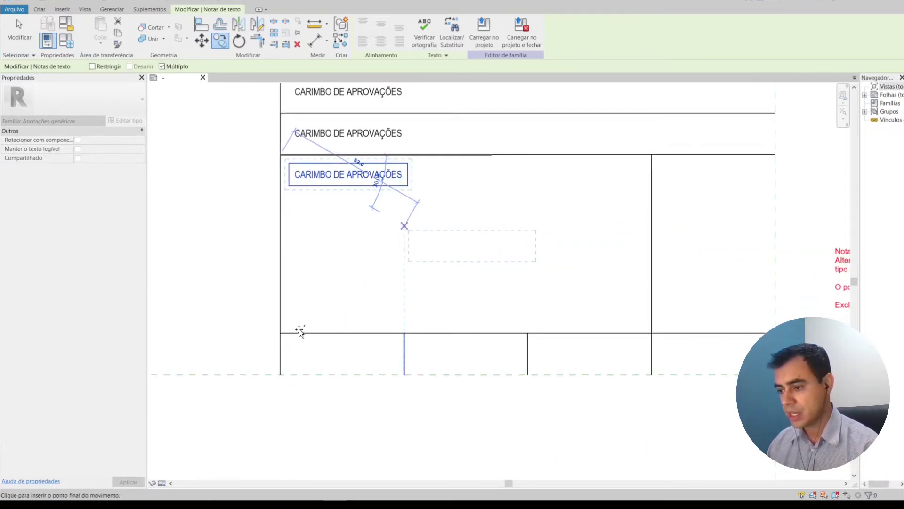
Place label copies in the three cells of the split bottom row and finish copying
left_click(281, 332)
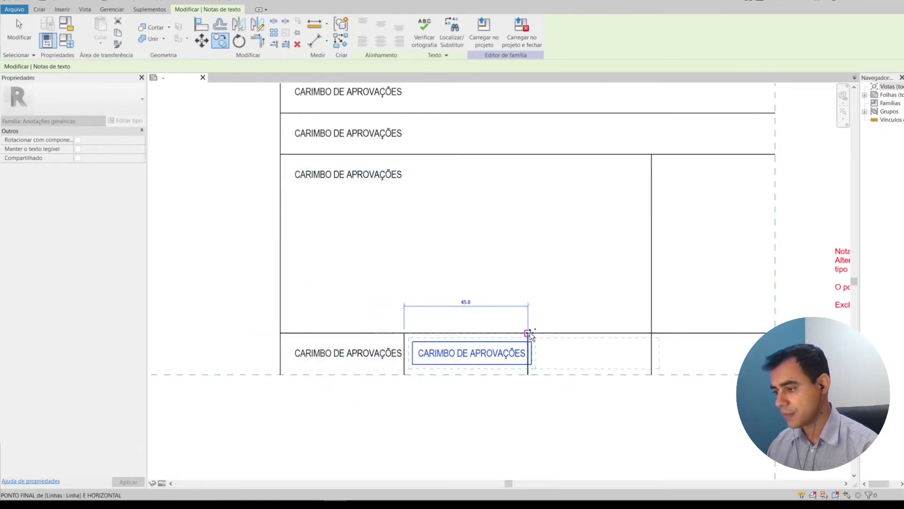
left_click(528, 332)
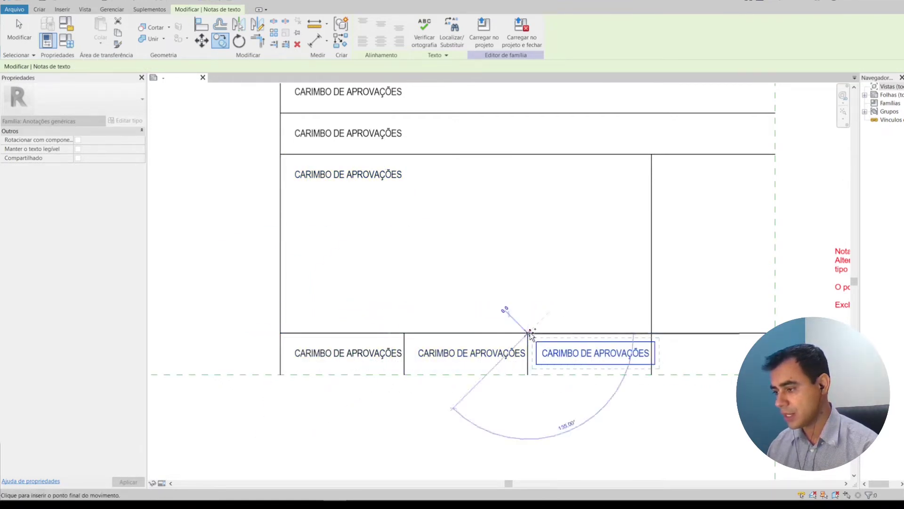
left_click(653, 332)
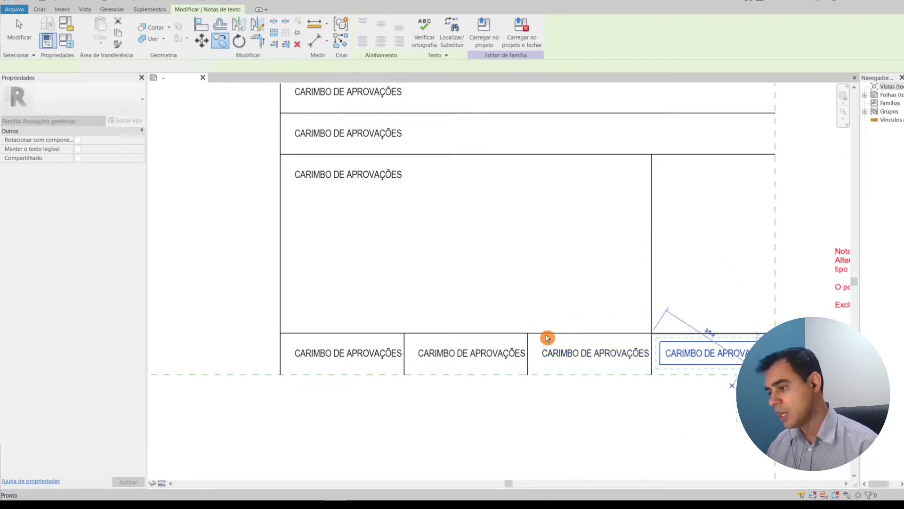
scroll(509, 266, "down", 3)
key("Escape")
scroll(533, 337, "up", 3)
Replace the first data-row label text with TIPO DE USO:
scroll(495, 251, "up", 3)
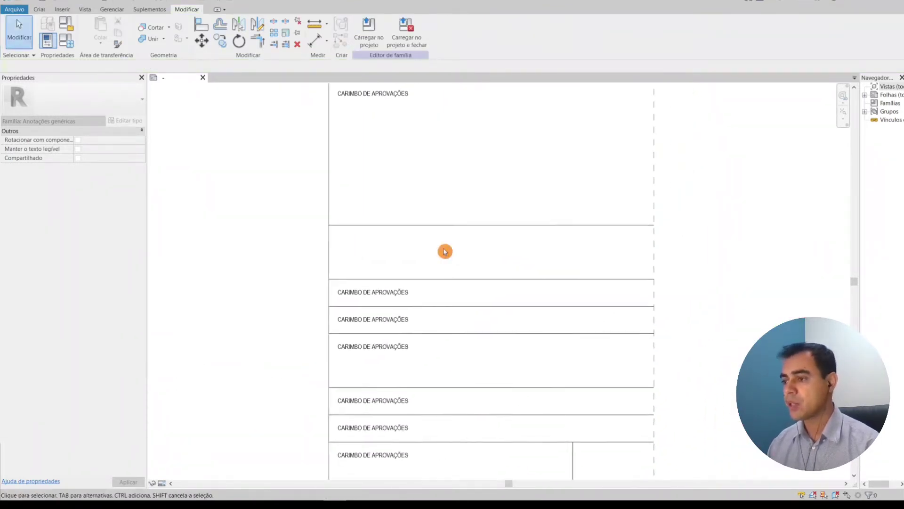
middle_click_drag(445, 251, 447, 296)
left_click(372, 138)
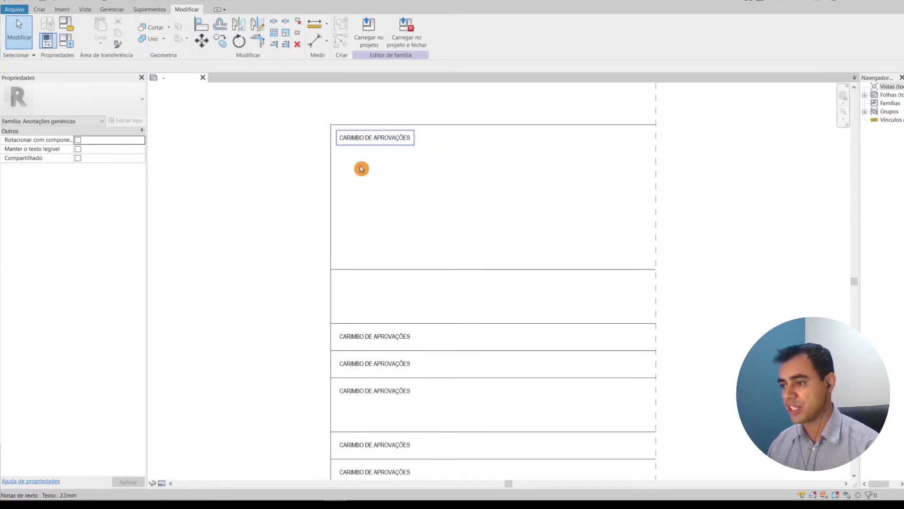
scroll(381, 366, "up", 1)
middle_click_drag(398, 436, 394, 311)
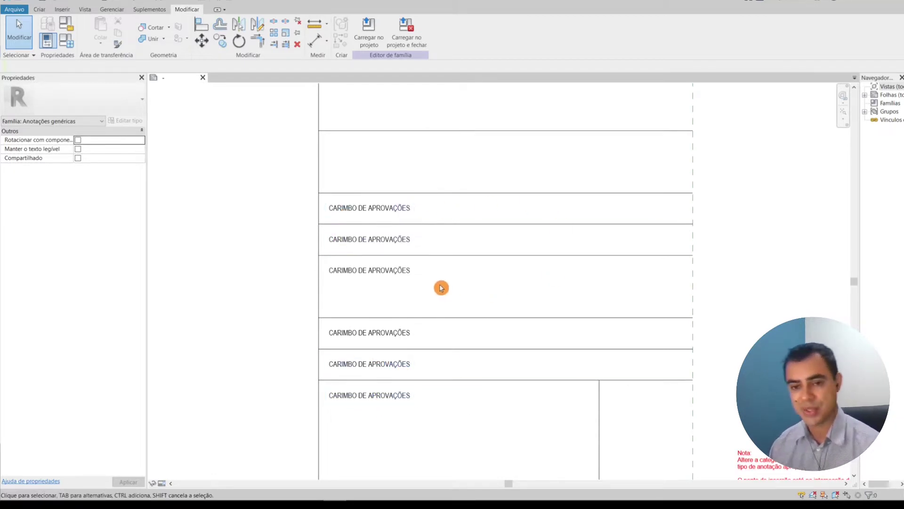
middle_click_drag(374, 307, 377, 430)
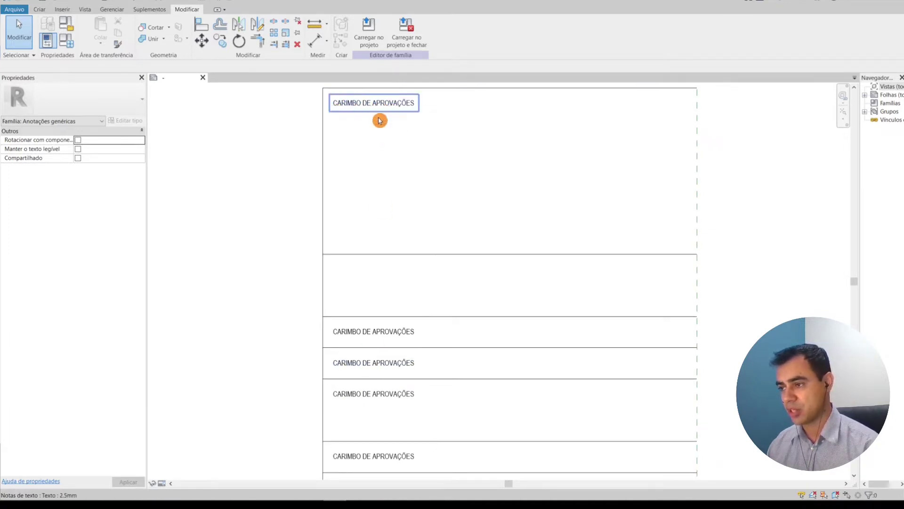
double_click(357, 337)
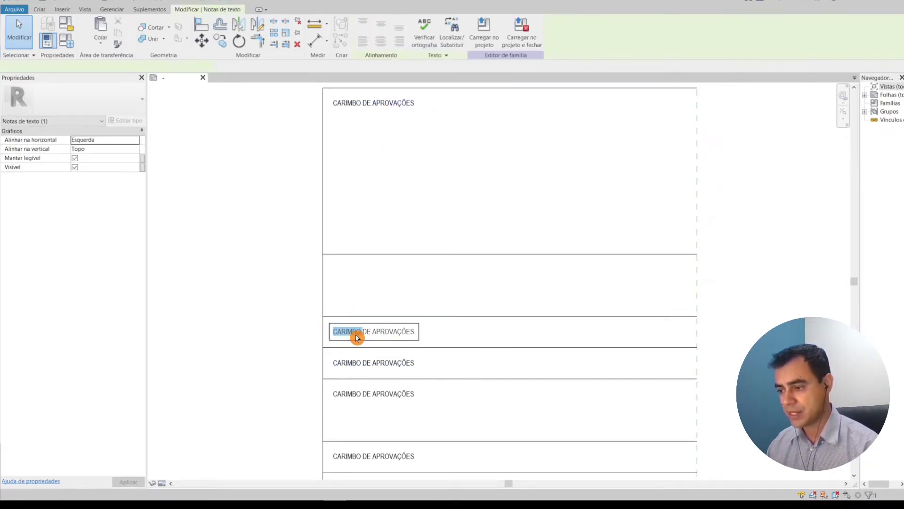
left_click(414, 334)
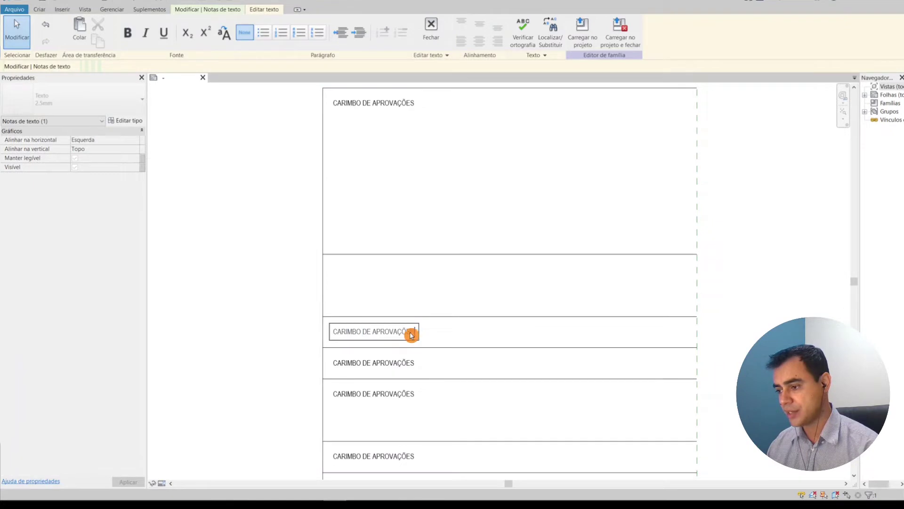
left_click_drag(411, 335, 335, 329)
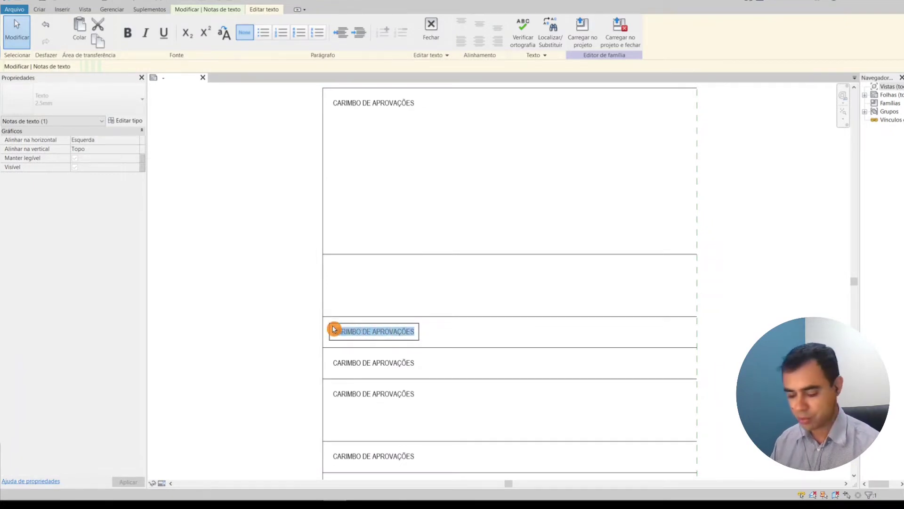
key("Delete")
type("TIPO DE USO")
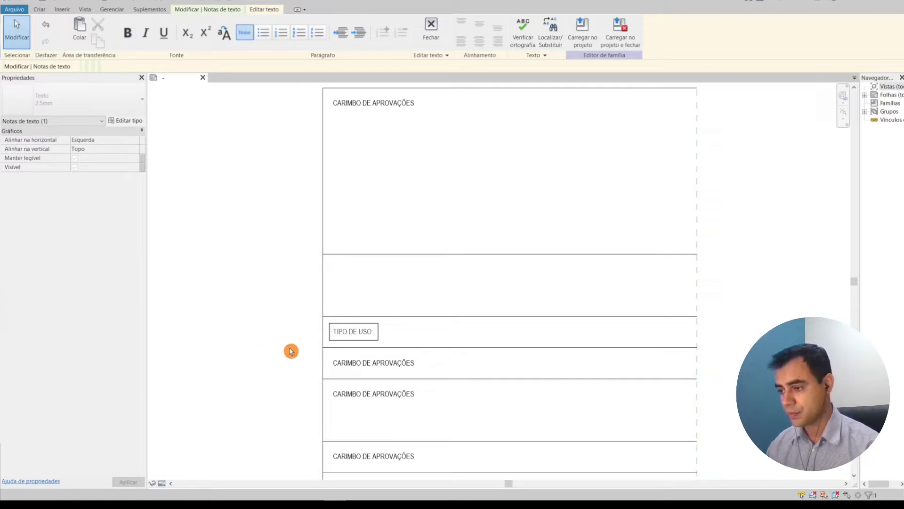
left_click(363, 365)
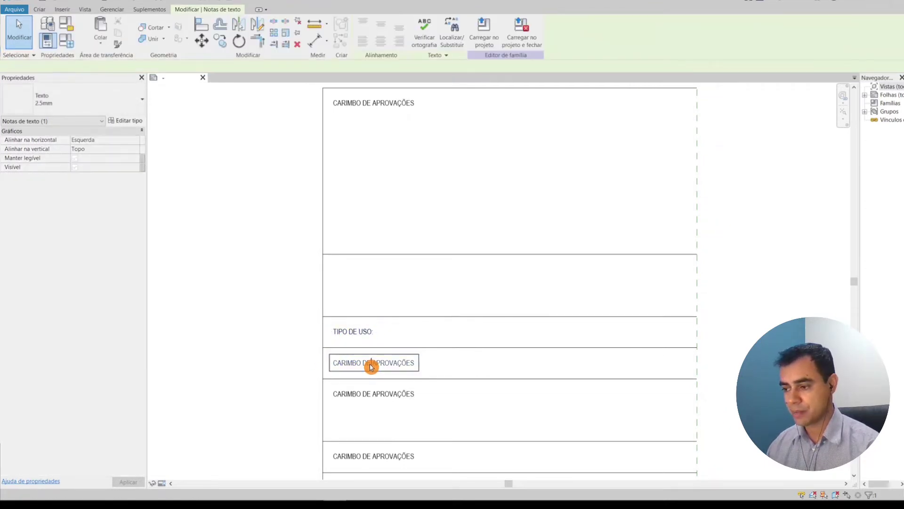
Replace the next row's label text with ENDEREÇO DA OBRA:
double_click(372, 366)
left_click_drag(417, 368, 326, 367)
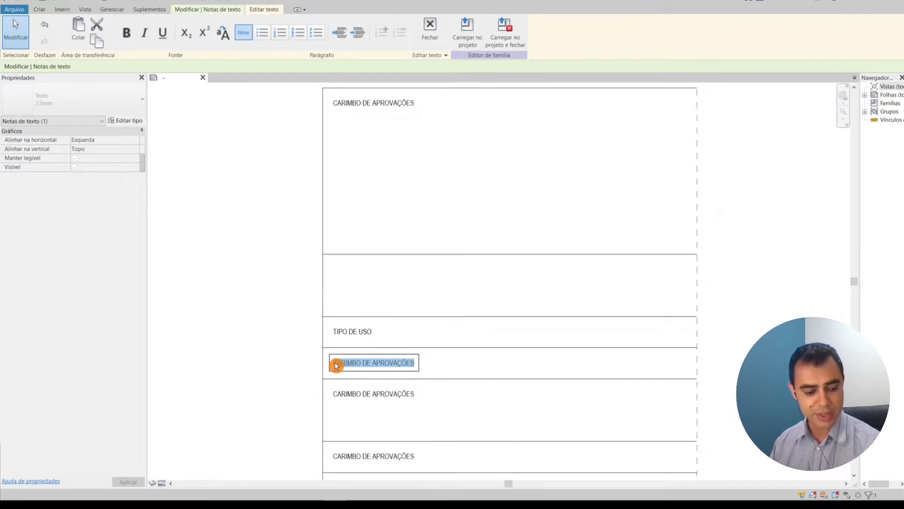
key("Delete")
type("ENDEREÇO DA OBRA")
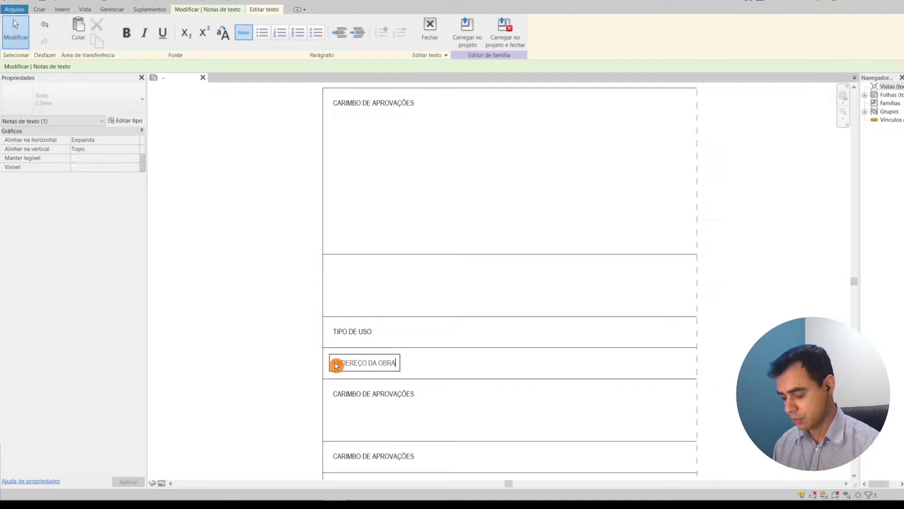
left_click(370, 311)
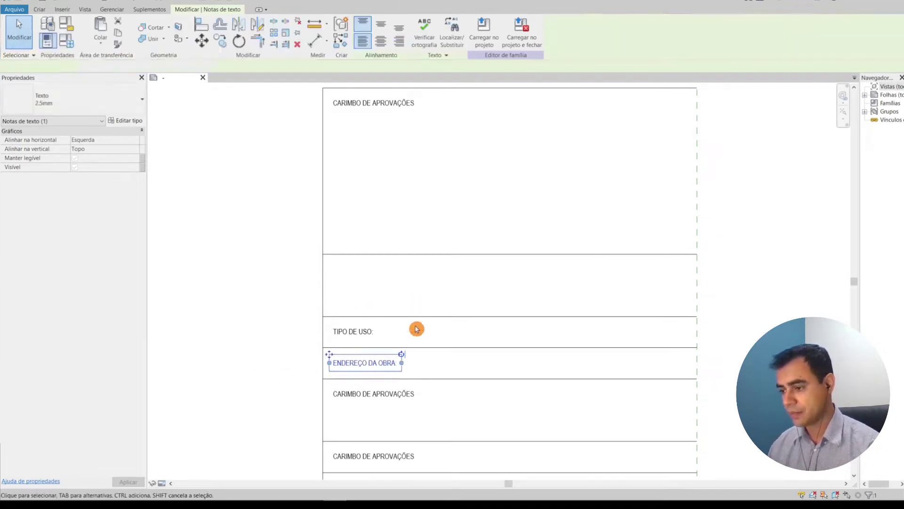
middle_click_drag(416, 327, 408, 268)
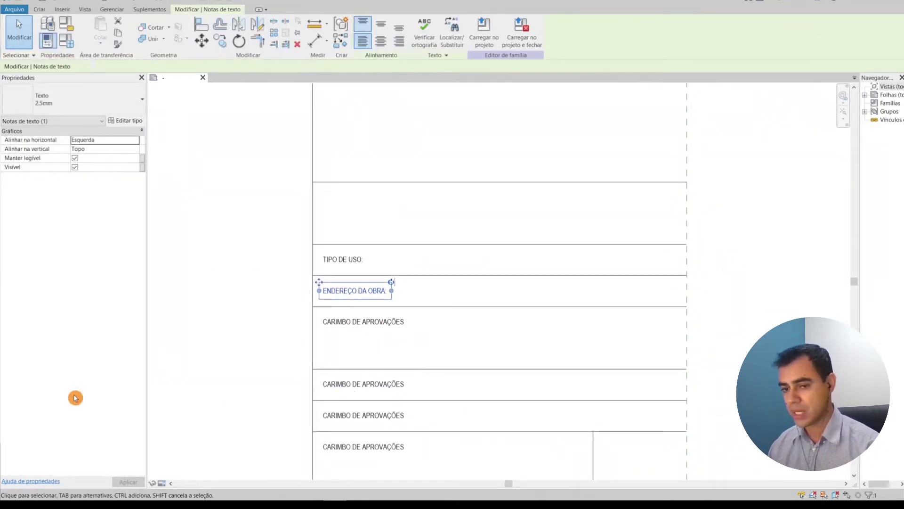
scroll(373, 251, "down", 3)
left_click(537, 420)
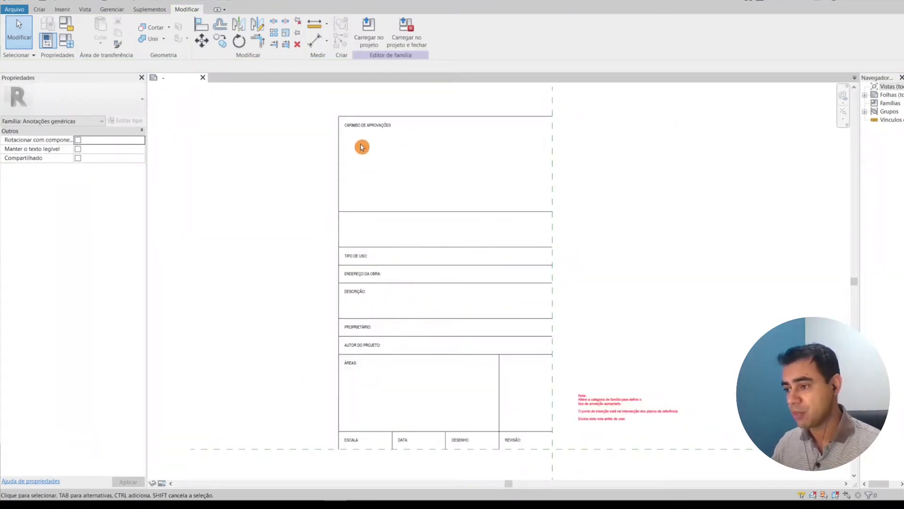
scroll(370, 114, "up", 2)
scroll(369, 114, "up", 2)
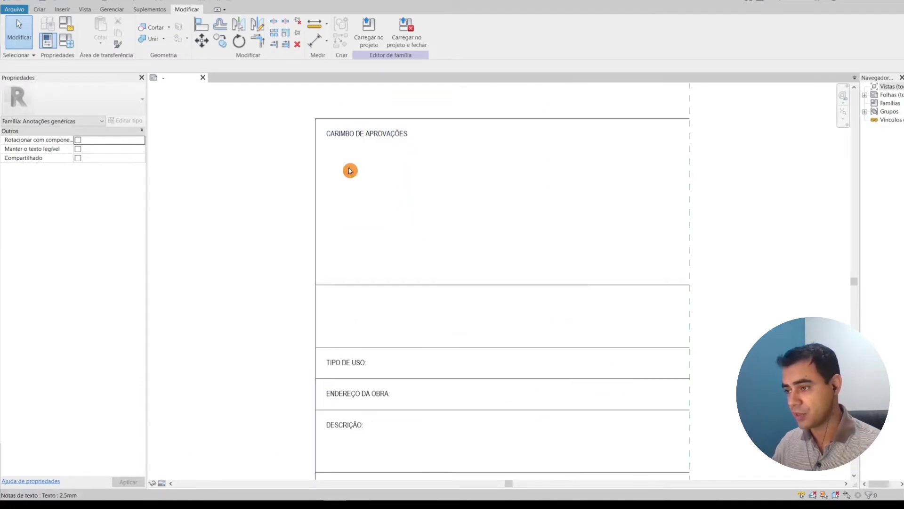
middle_click_drag(428, 248, 415, 166)
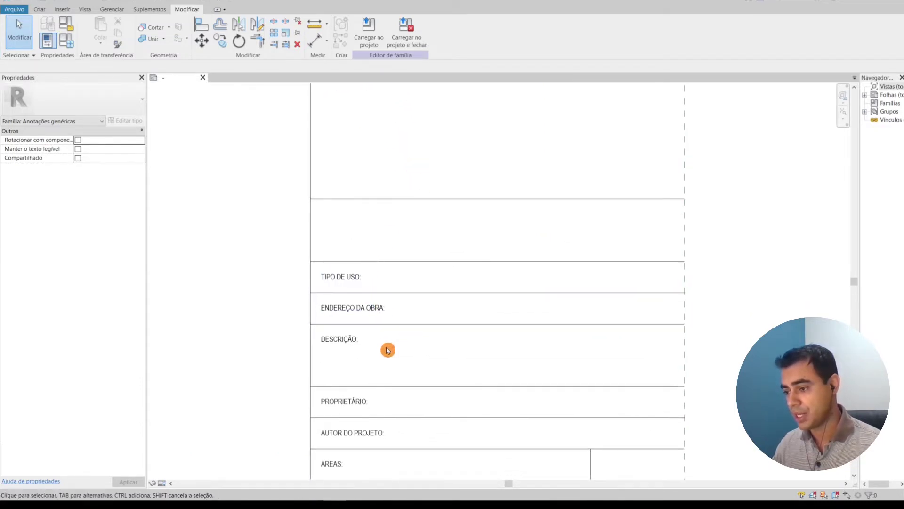
middle_click_drag(388, 349, 385, 219)
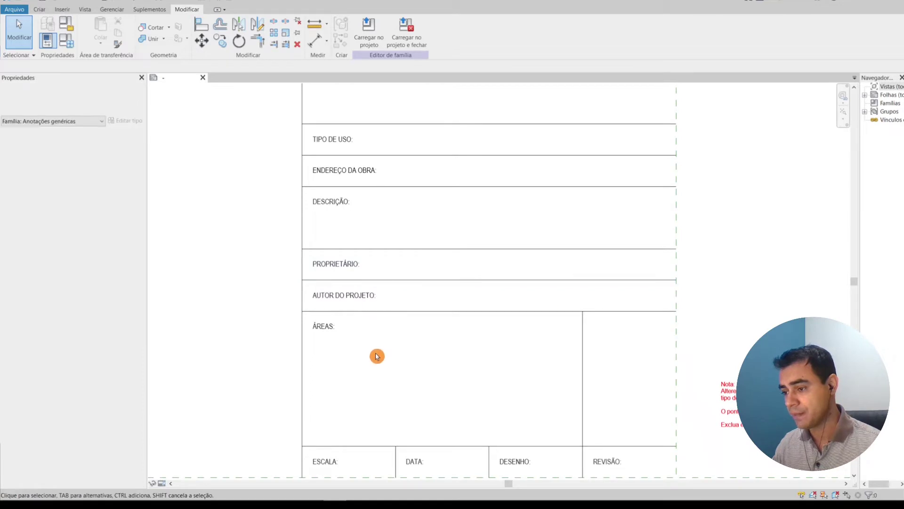
middle_click_drag(376, 356, 366, 289)
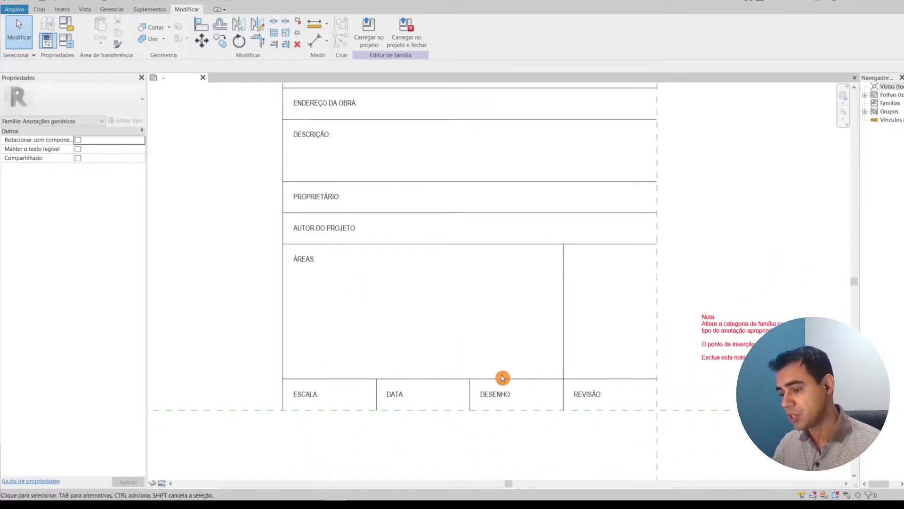
middle_click_drag(428, 281, 416, 397)
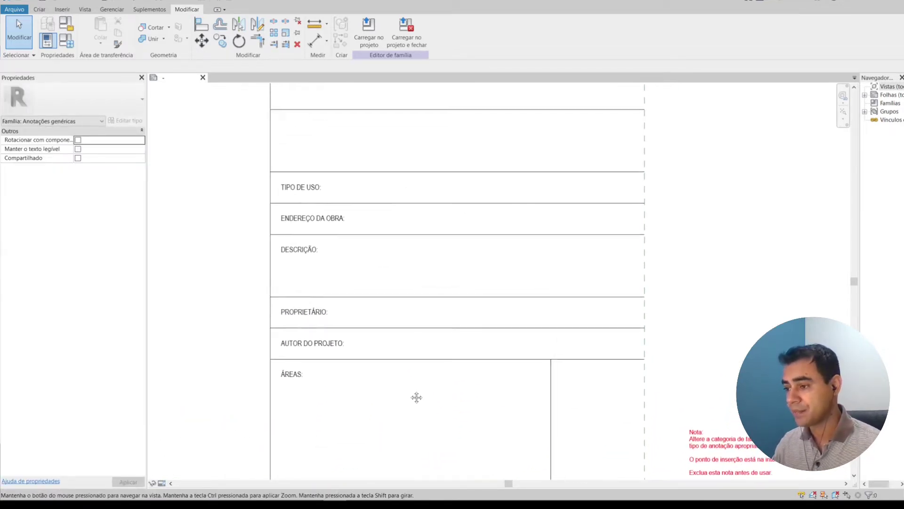
middle_click_drag(425, 268, 434, 373)
scroll(429, 371, "down", 1)
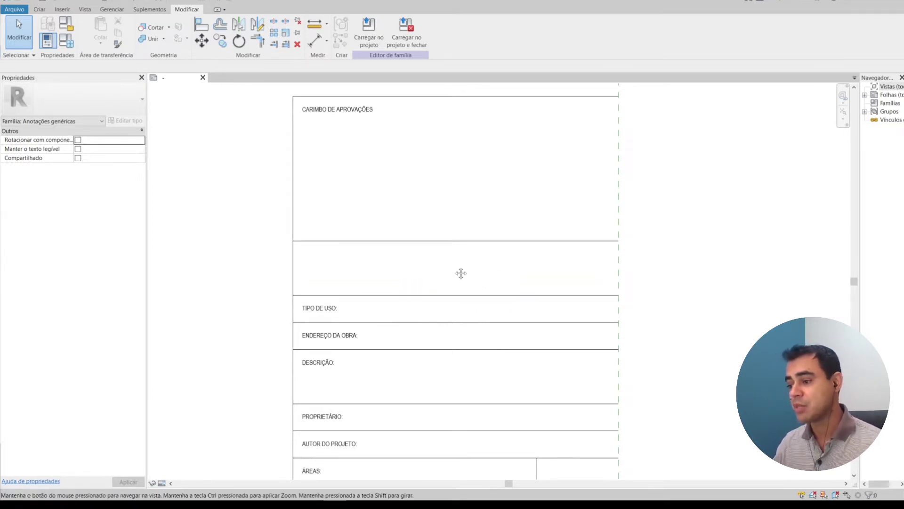
middle_click_drag(460, 273, 459, 283)
scroll(469, 292, "up", 1)
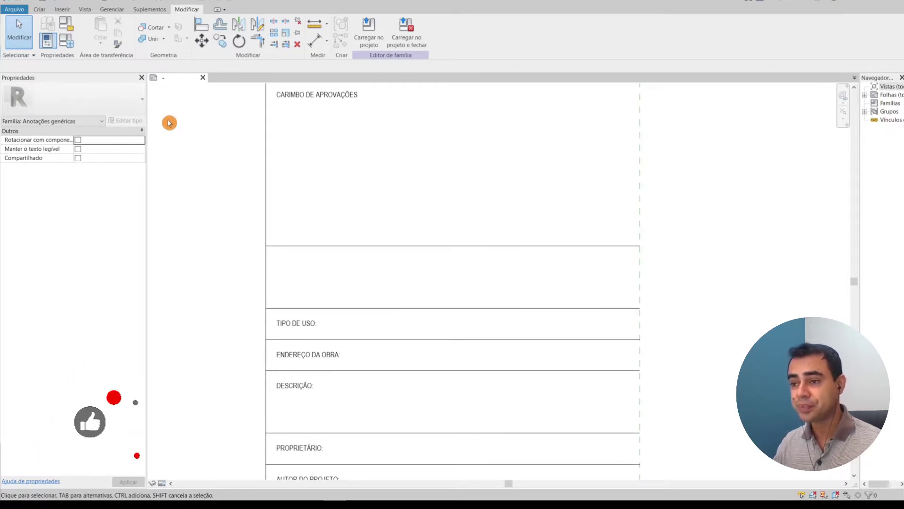
Import the RAC_Logo.jpg image into the family for placement
left_click(61, 12)
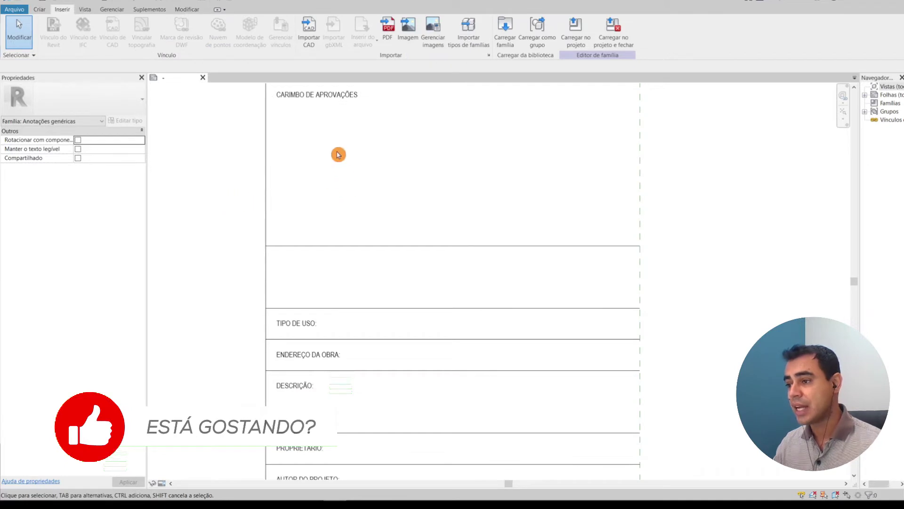
left_click(329, 95)
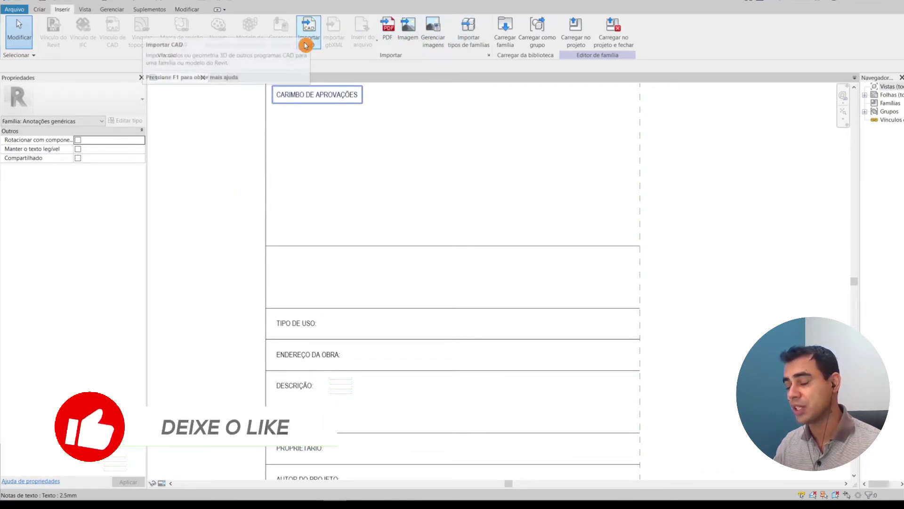
left_click(409, 31)
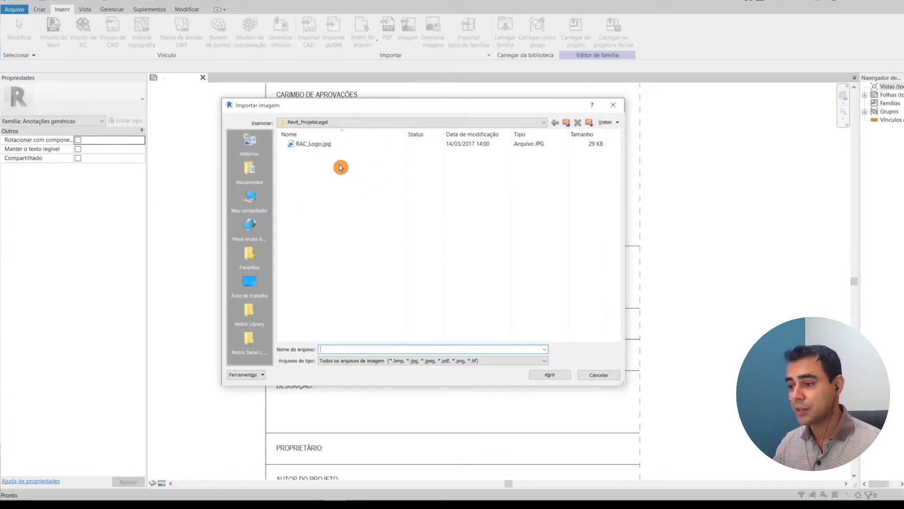
mouse_move(313, 143)
left_click(323, 149)
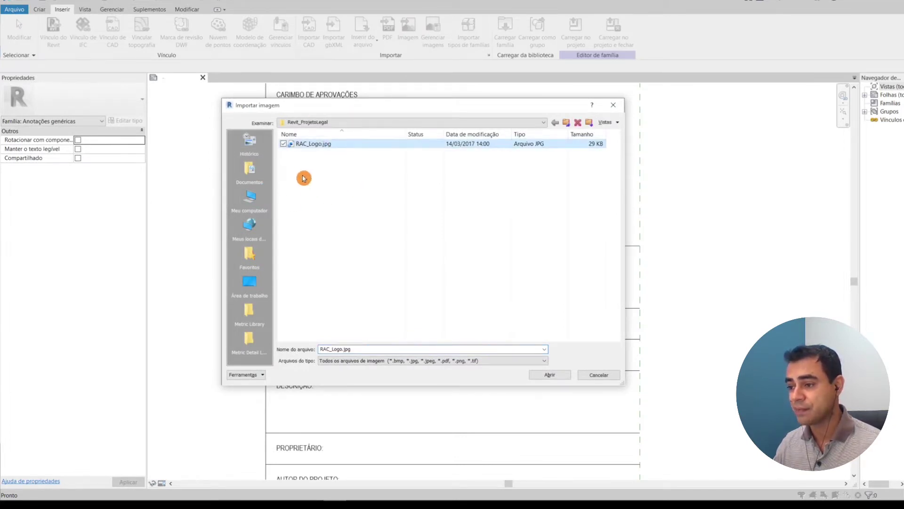
left_click(553, 375)
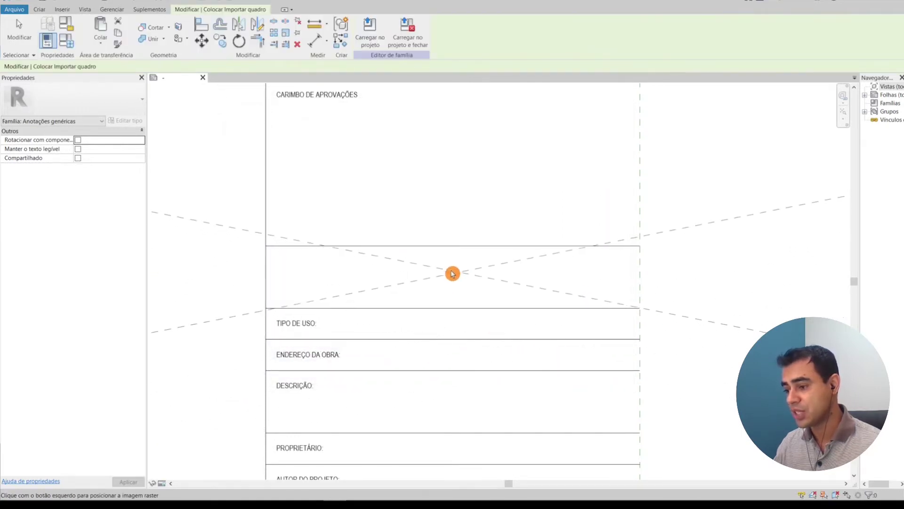
Place the RAC logo, shrink it by its corners, and fit it in the row above TIPO DE USO
scroll(453, 271, "down", 2)
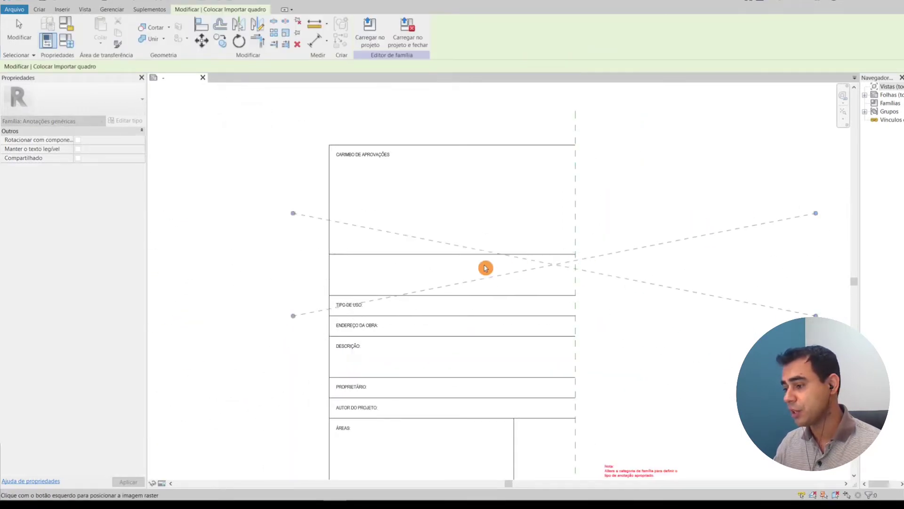
left_click(449, 276)
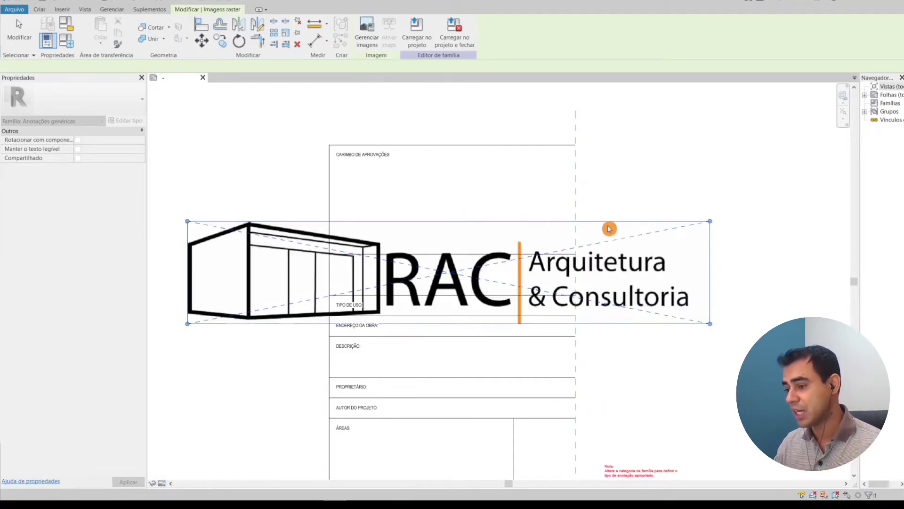
left_click(188, 226)
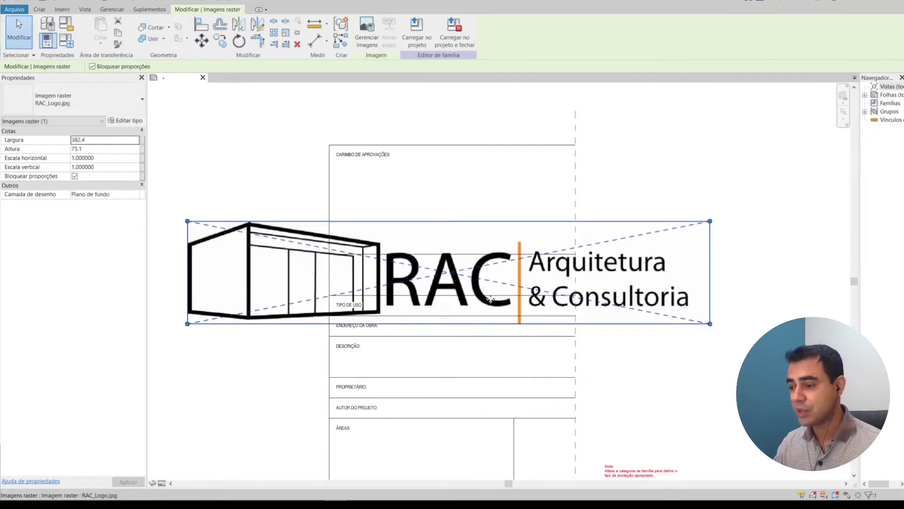
left_click_drag(187, 225, 187, 226)
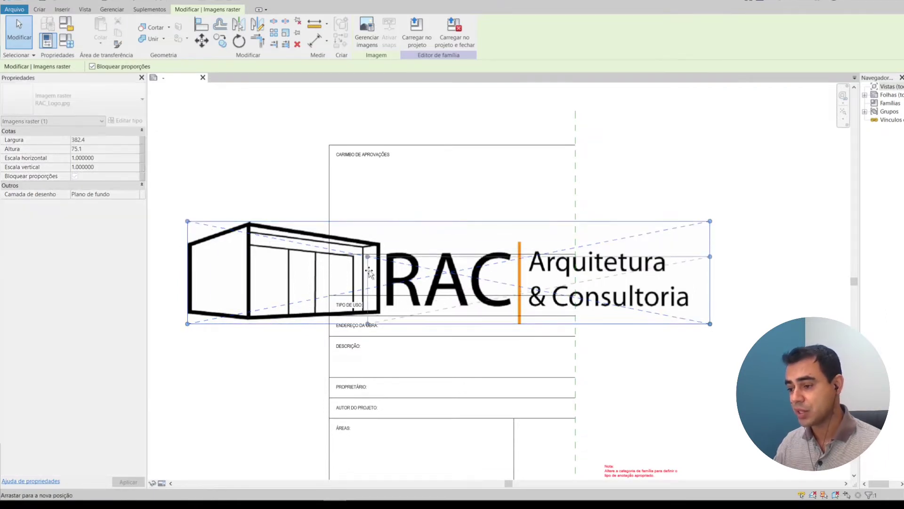
left_click_drag(188, 221, 372, 258)
left_click_drag(710, 324, 571, 314)
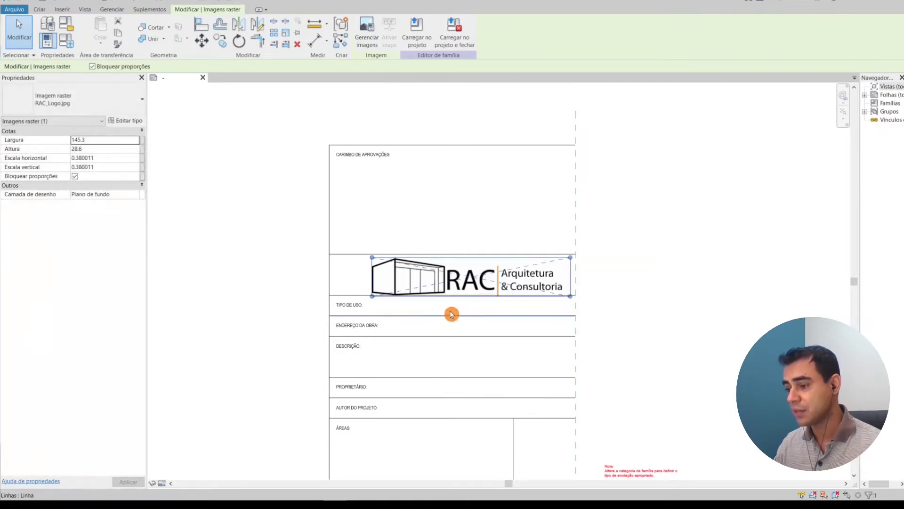
scroll(452, 313, "up", 2)
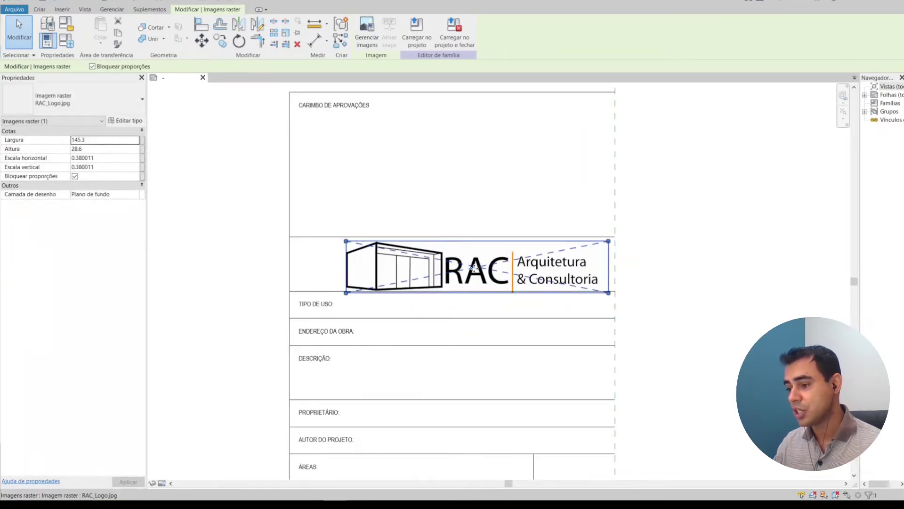
left_click_drag(473, 267, 459, 268)
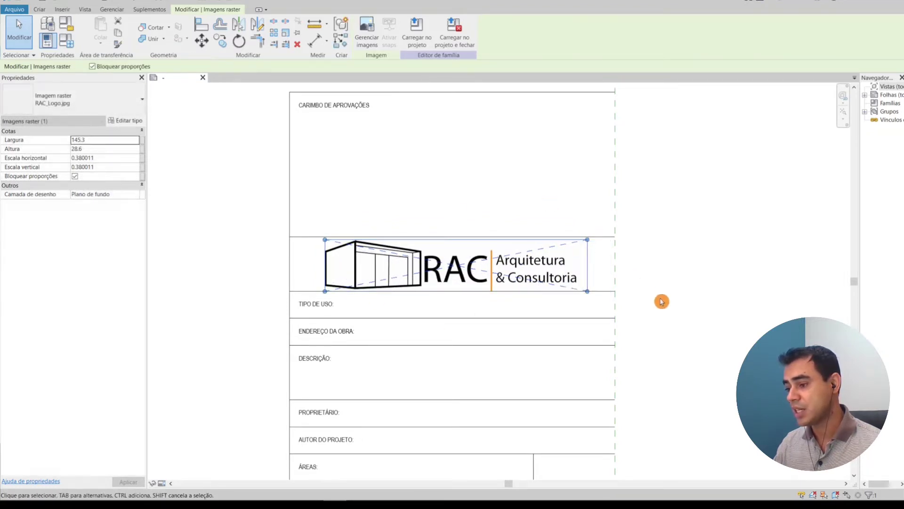
left_click(651, 286)
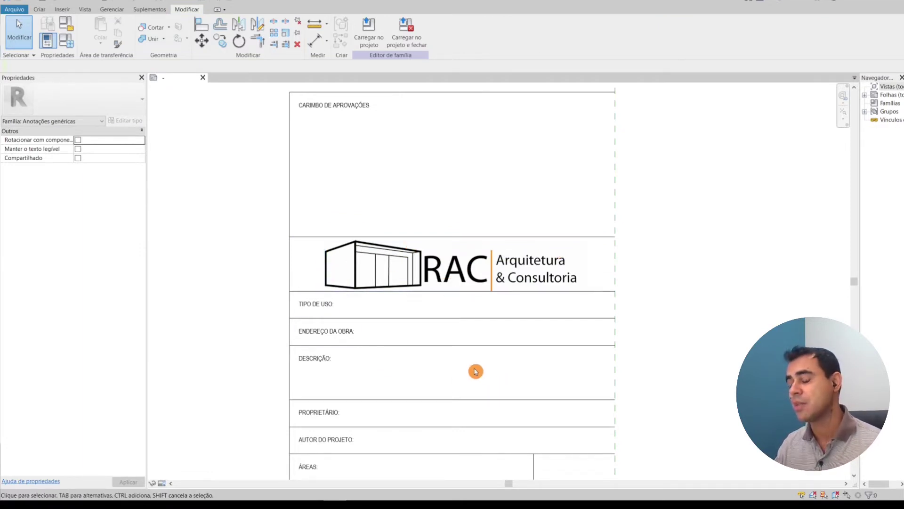
scroll(475, 371, "down", 1)
scroll(509, 298, "down", 1)
scroll(495, 301, "down", 1)
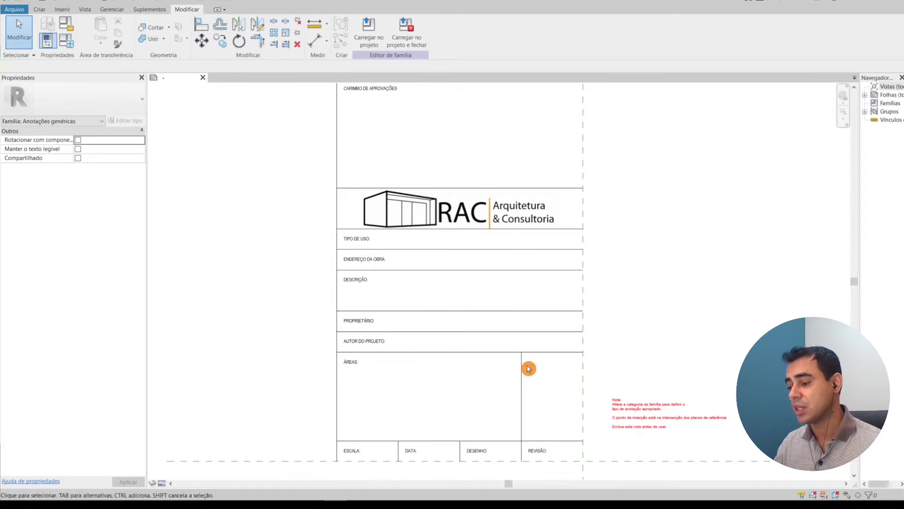
scroll(528, 369, "down", 1)
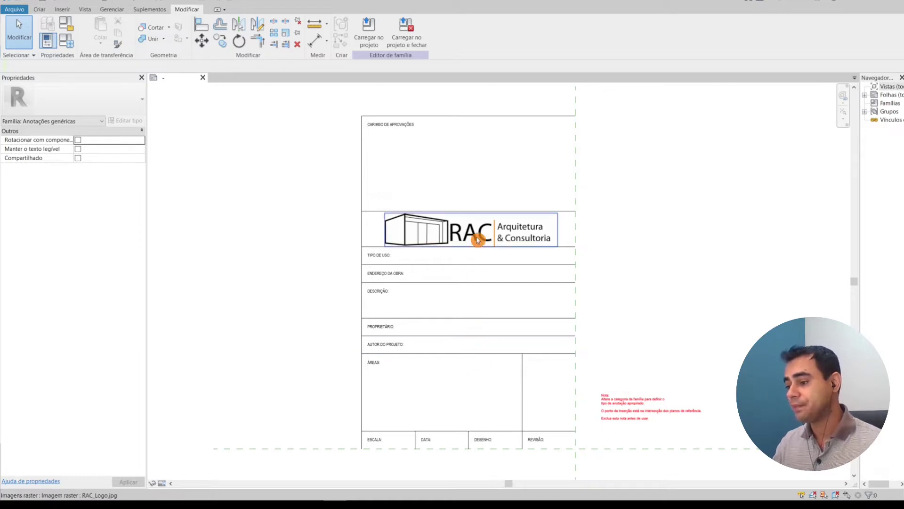
scroll(486, 232, "up", 4)
scroll(486, 232, "up", 1)
left_click(516, 242)
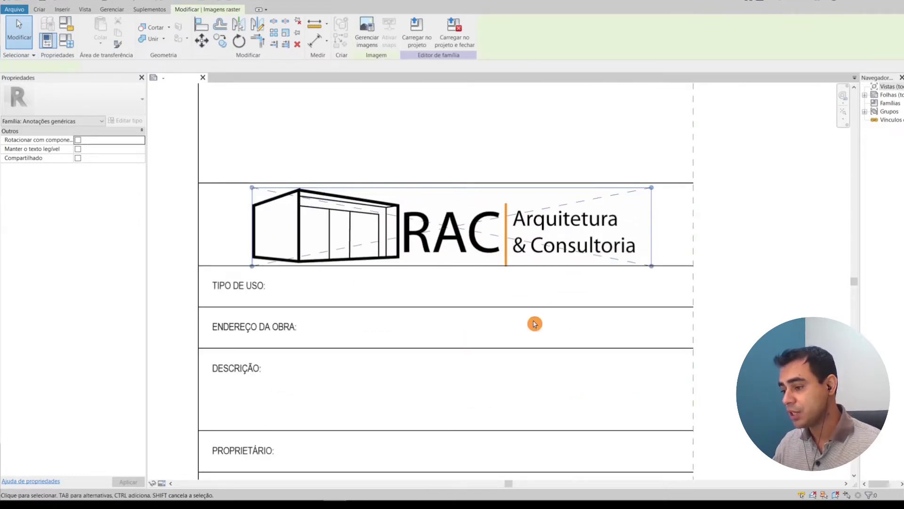
scroll(537, 307, "up", 1)
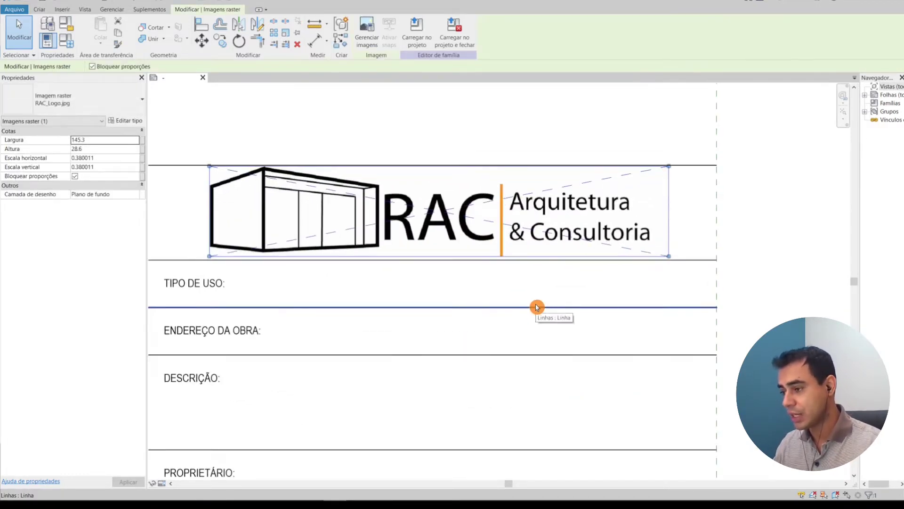
left_click(756, 293)
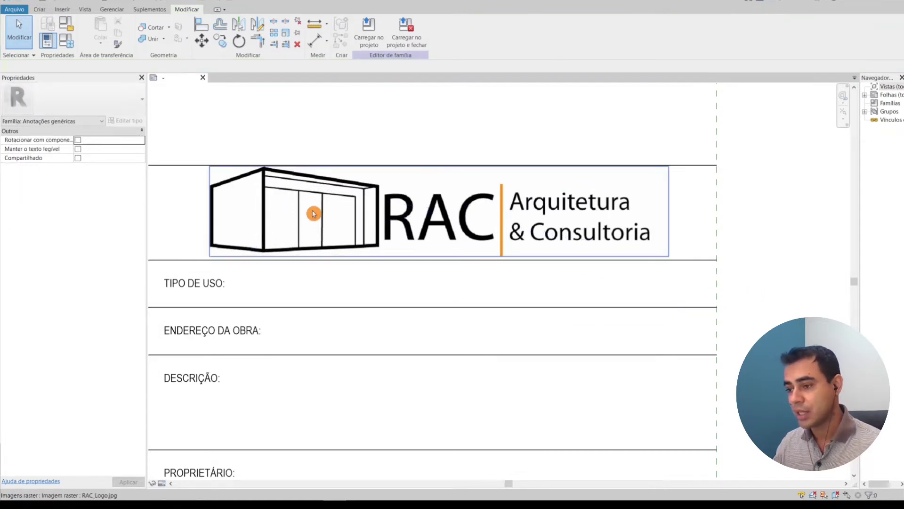
left_click(353, 226)
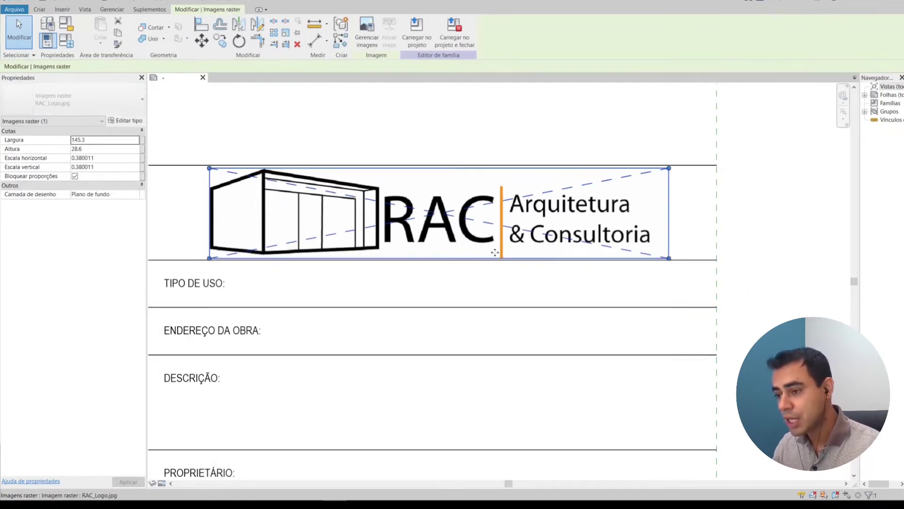
left_click(760, 260)
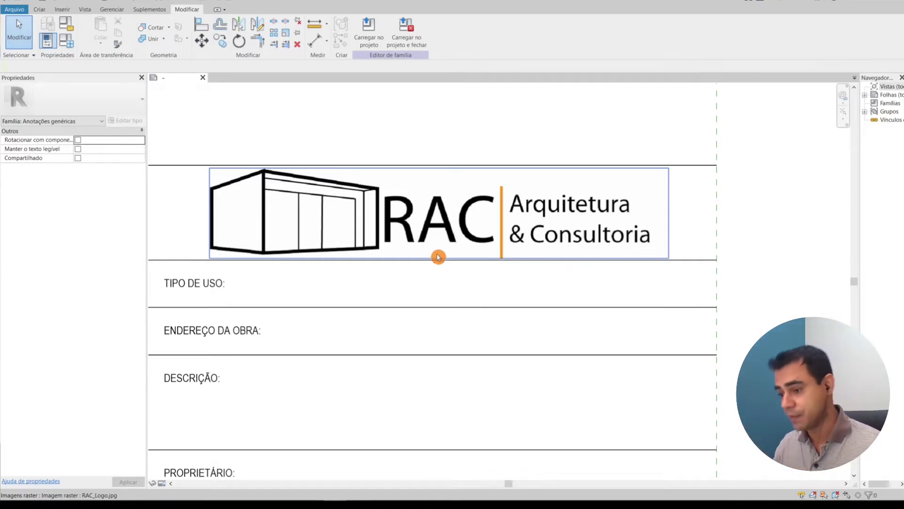
left_click(454, 265)
scroll(469, 284, "down", 2)
scroll(468, 283, "down", 1)
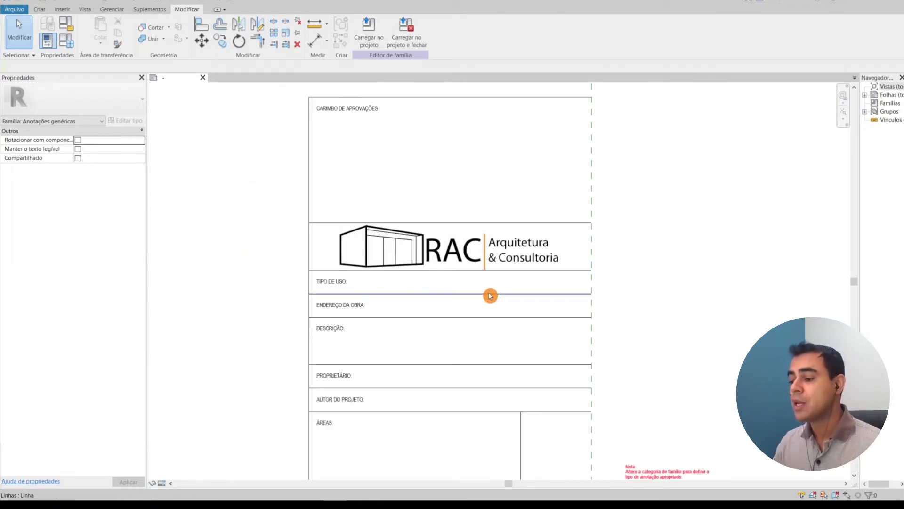
middle_click_drag(488, 295, 482, 254)
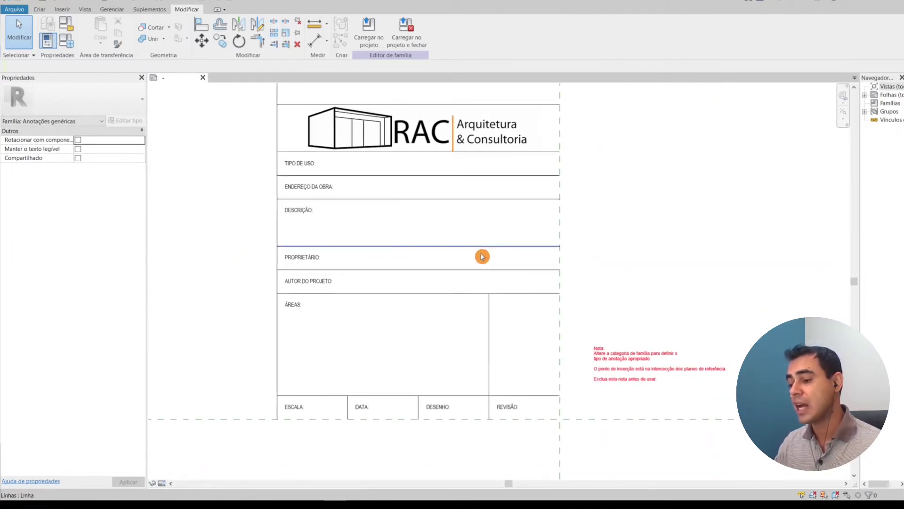
scroll(387, 168, "up", 1)
scroll(388, 167, "up", 1)
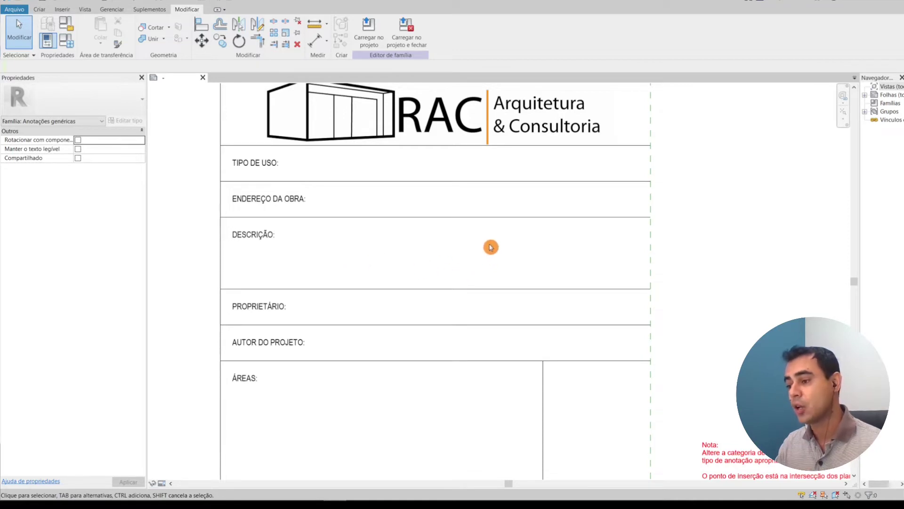
scroll(488, 245, "down", 2)
scroll(461, 260, "up", 1)
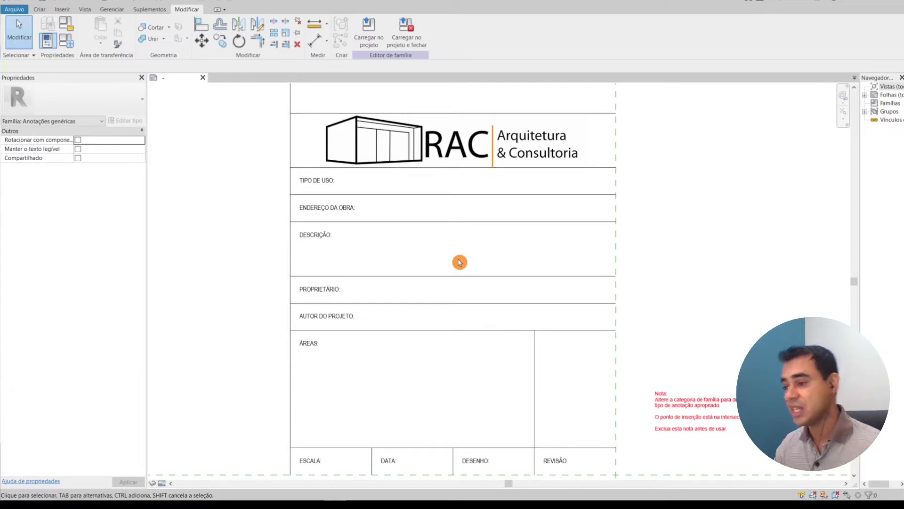
mouse_move(446, 250)
middle_mouse_down()
mouse_move(438, 290)
mouse_move(449, 338)
middle_mouse_up()
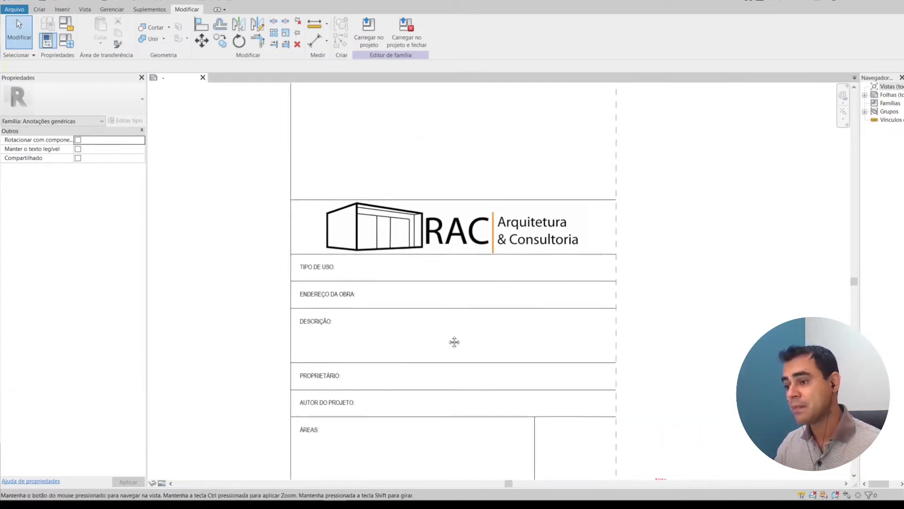
scroll(440, 272, "up", 1)
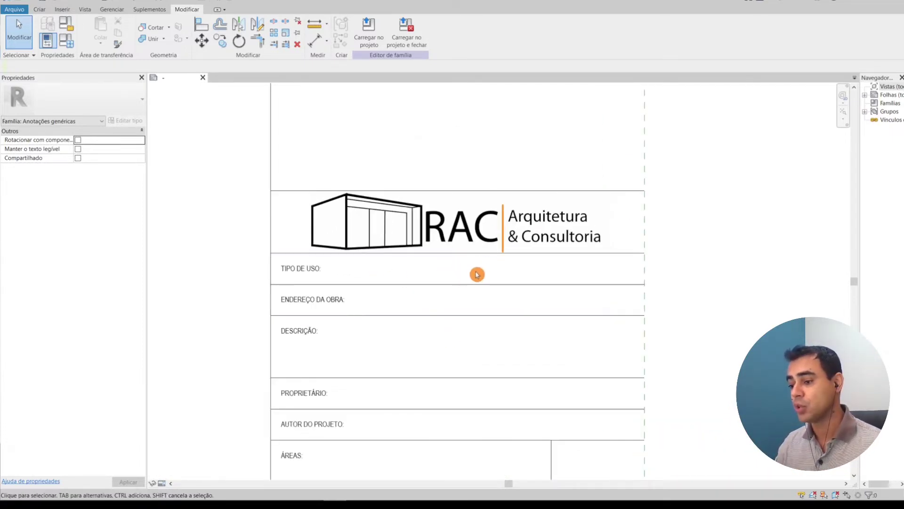
Start a label using the Legenda 3mm type and open its type properties
left_click(43, 11)
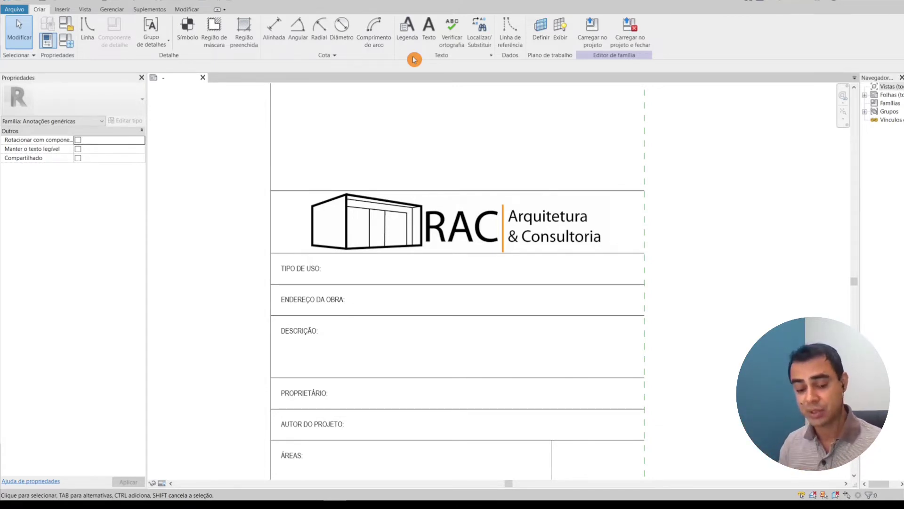
left_click(407, 33)
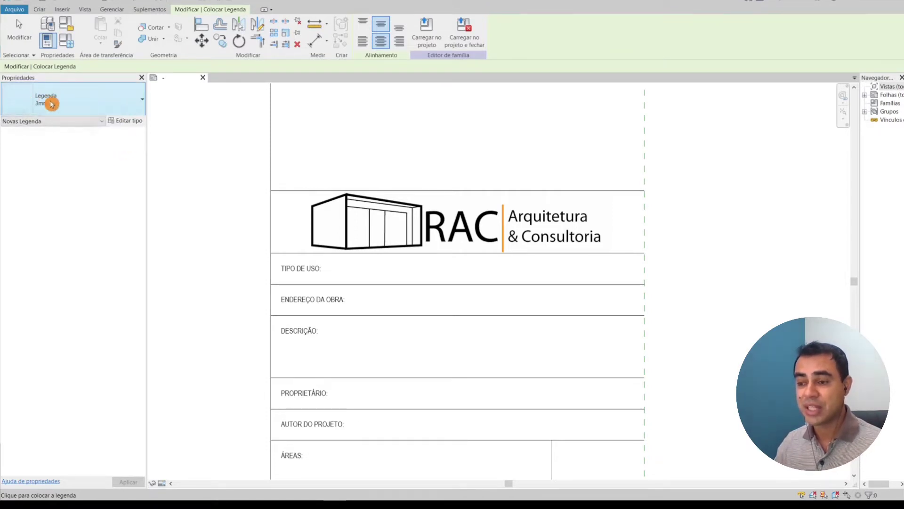
left_click(137, 108)
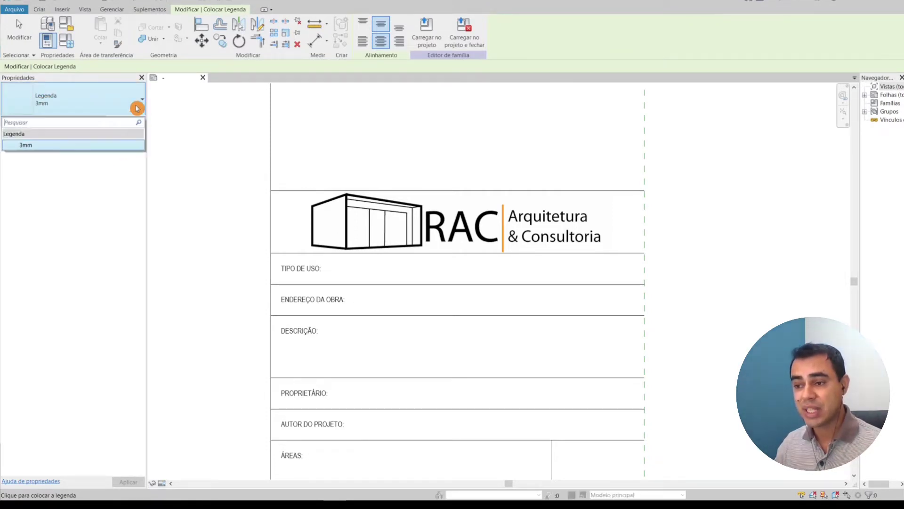
left_click(104, 217)
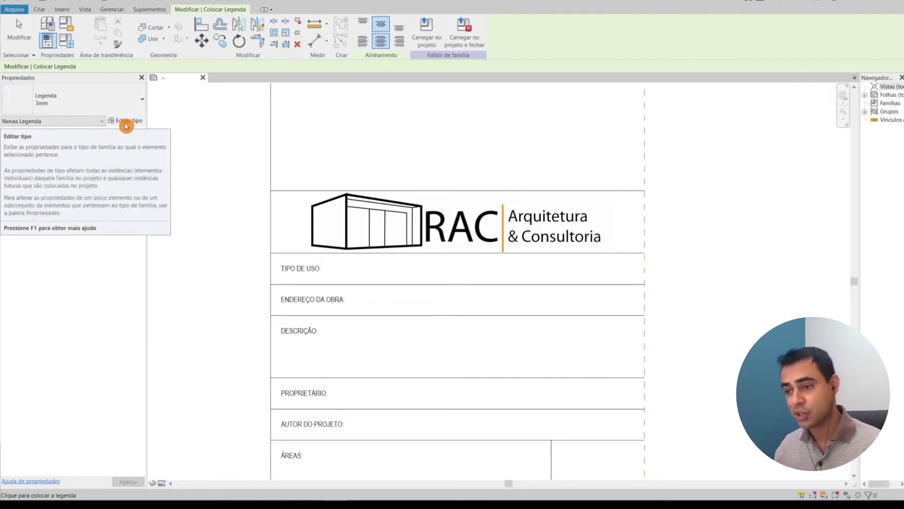
left_click(126, 122)
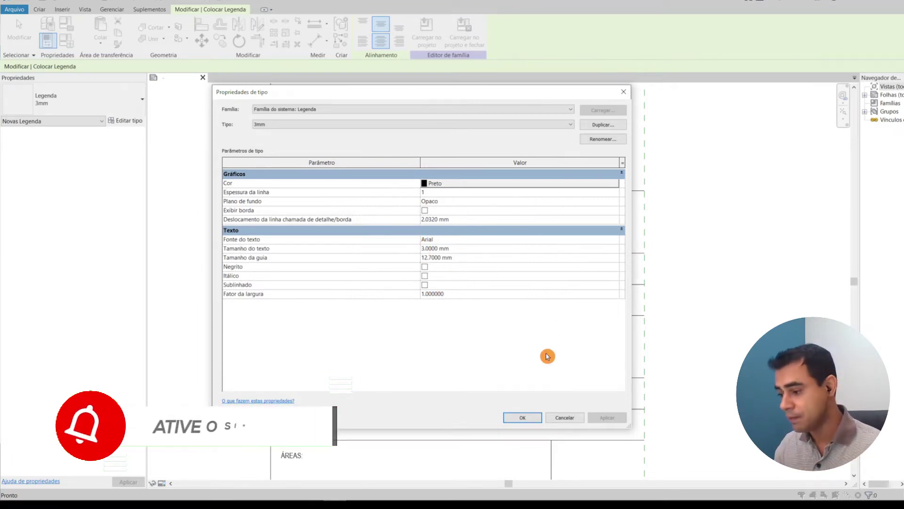
left_click(566, 417)
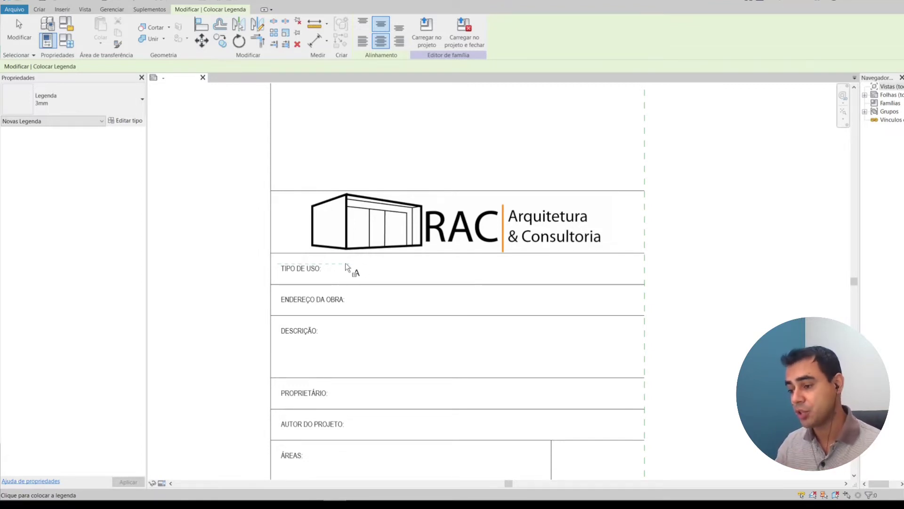
Place a label in the TIPO DE USO row and begin adding a new label parameter
left_click(345, 263)
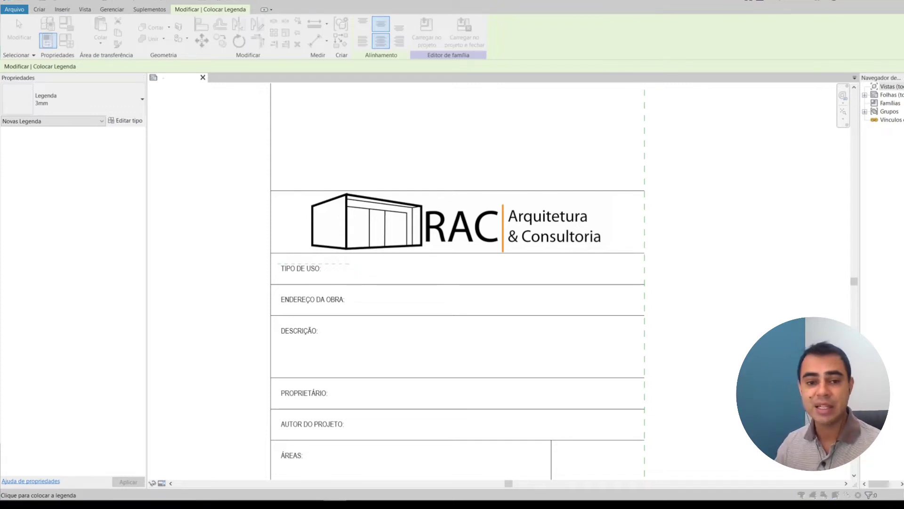
left_click_drag(448, 182, 515, 161)
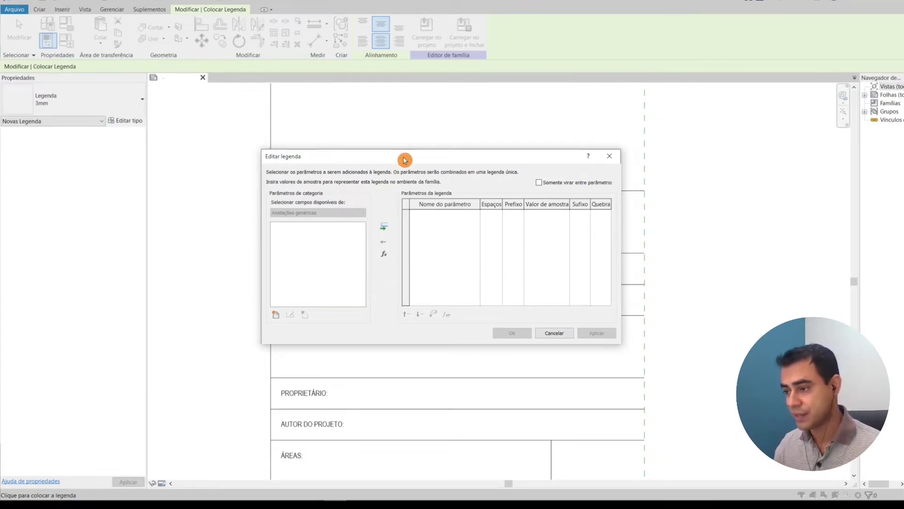
mouse_move(406, 163)
left_mouse_down()
mouse_move(596, 161)
mouse_move(568, 129)
left_mouse_up()
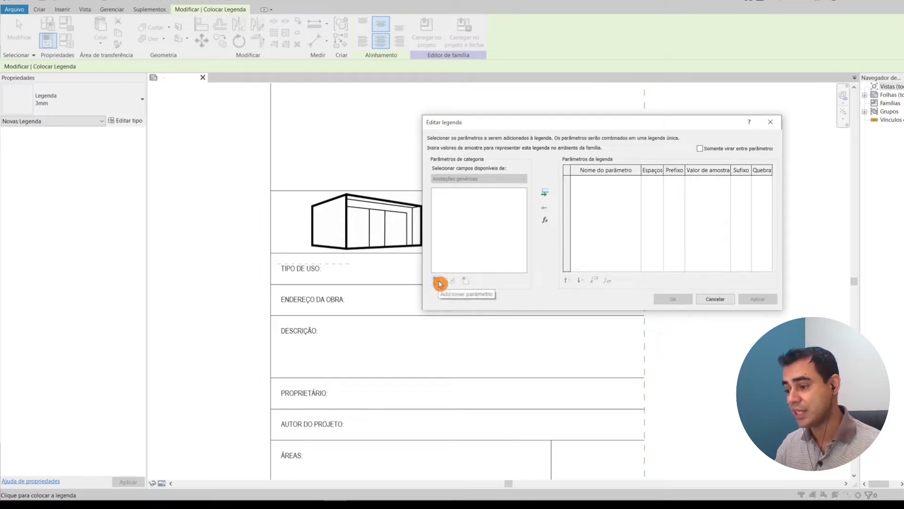
left_click(438, 281)
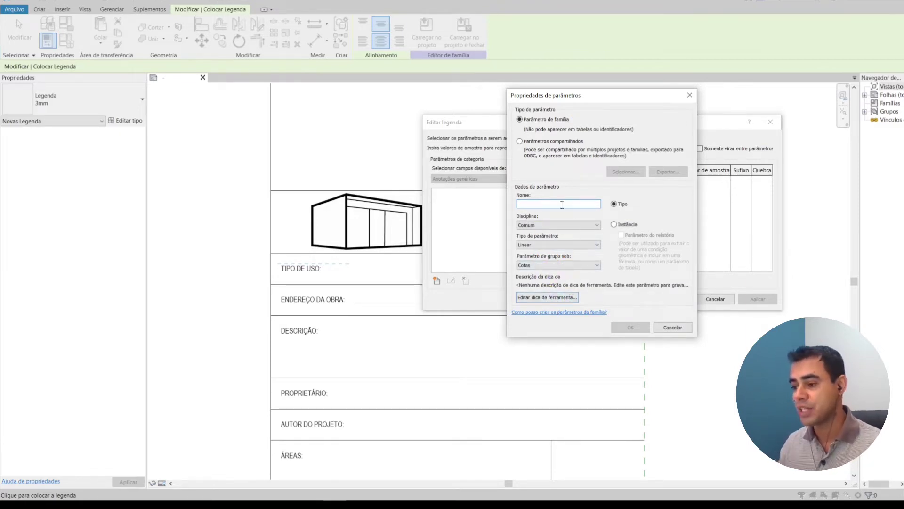
Name the new label parameter TipoUso, keep discipline Comum and set its type to Texto
type("TipoUso")
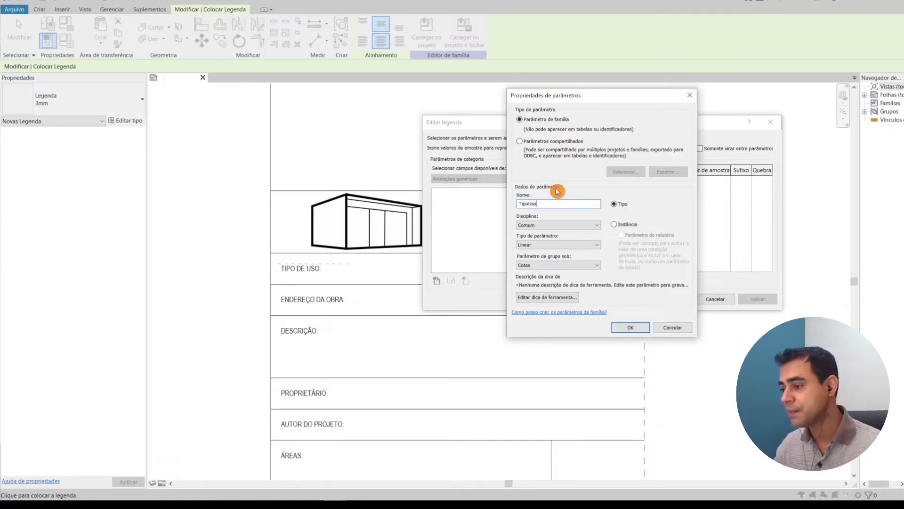
left_click(565, 227)
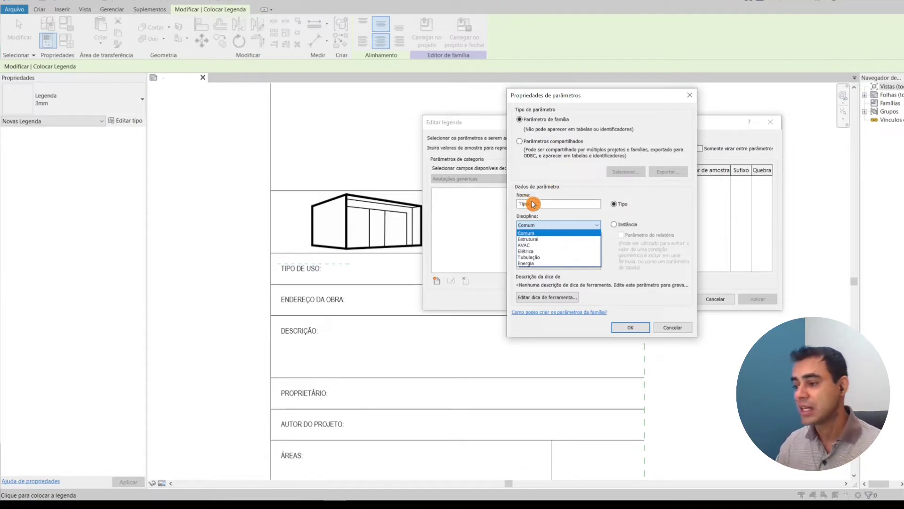
left_click(544, 234)
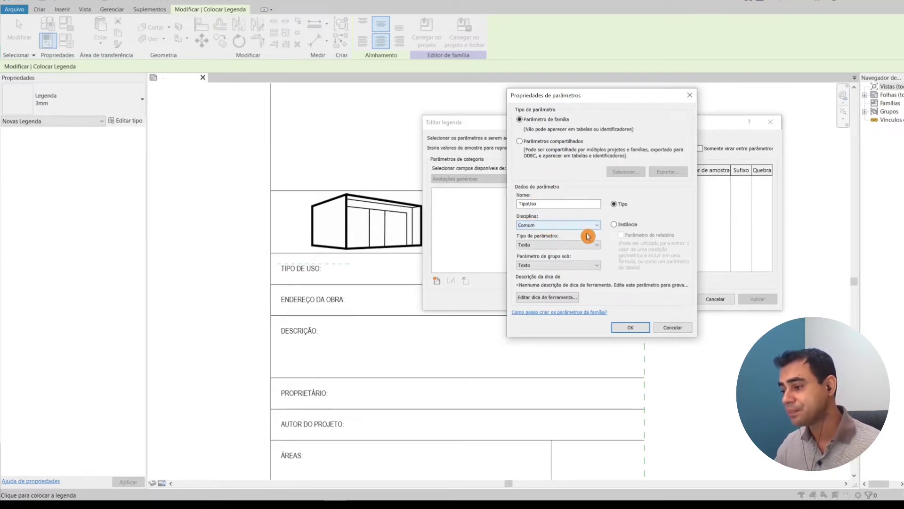
left_click(560, 248)
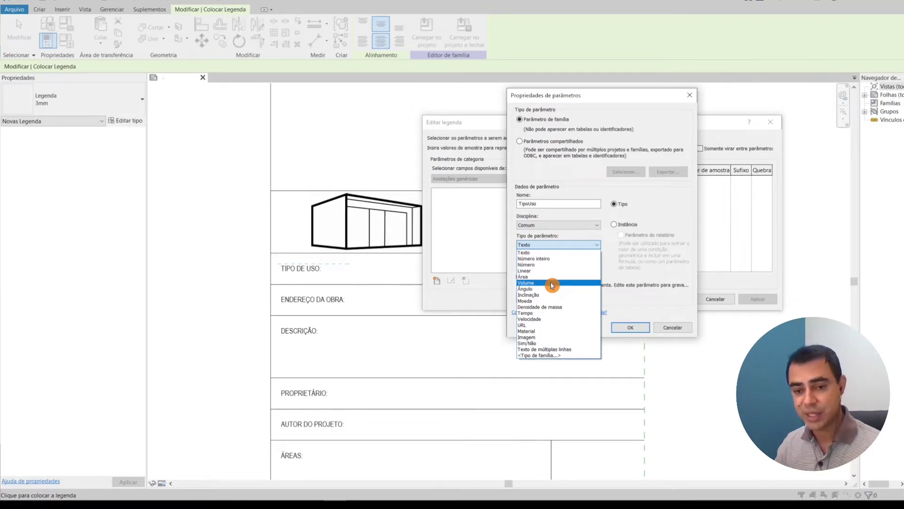
left_click(538, 254)
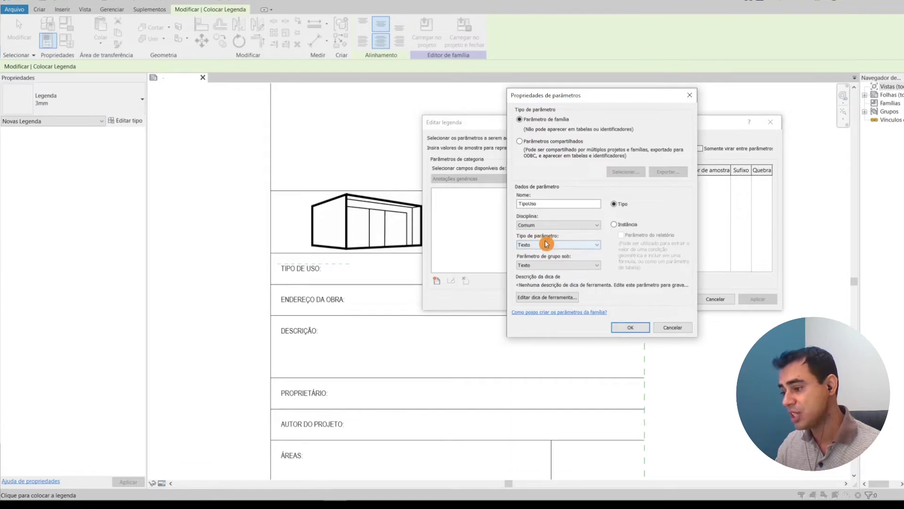
left_click(552, 265)
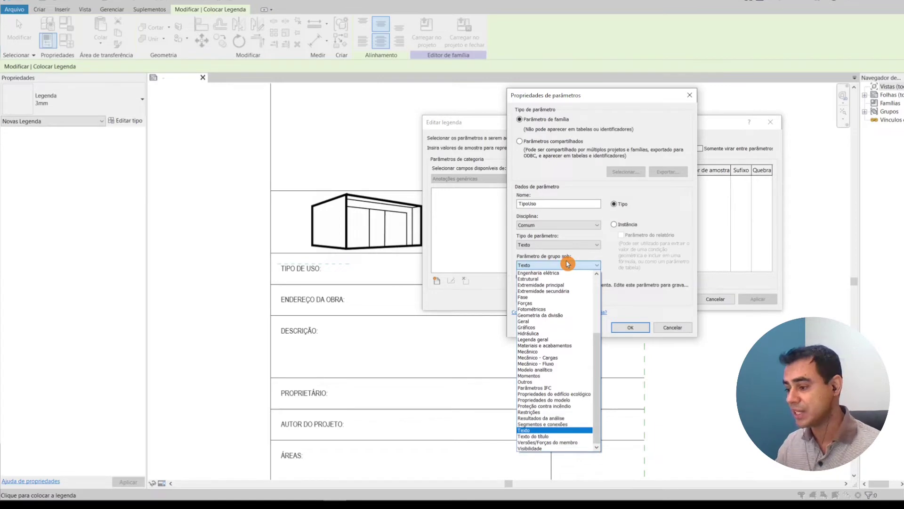
Group TipoUso under Dados de identidade and confirm the new parameter
left_click_drag(597, 343, 595, 278)
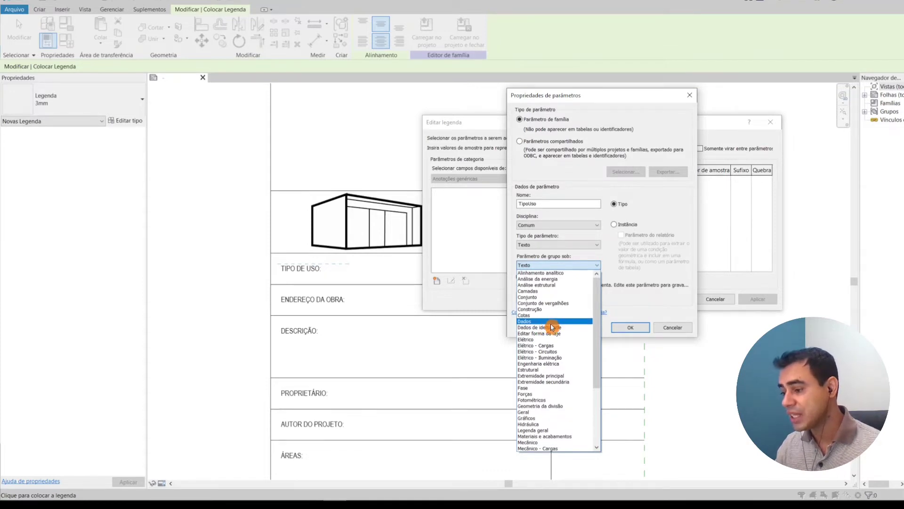
scroll(552, 371, "down", 1)
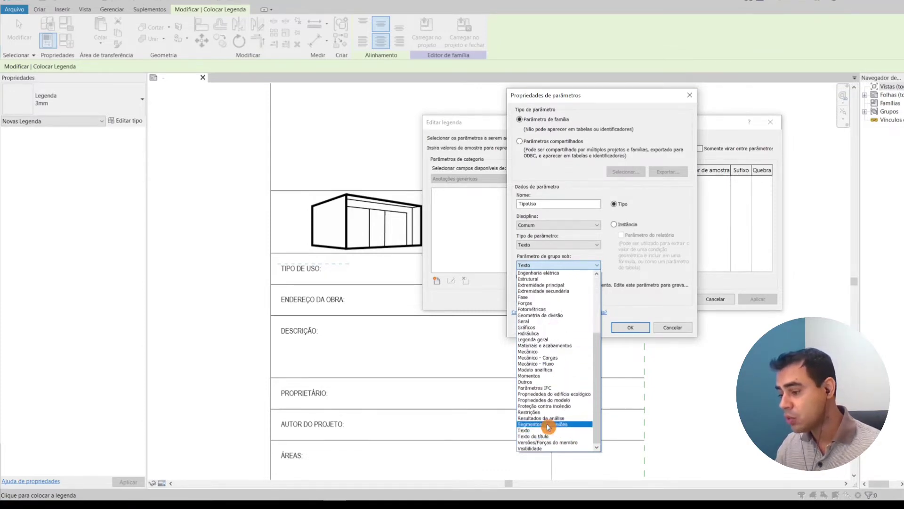
scroll(553, 391, "up", 2)
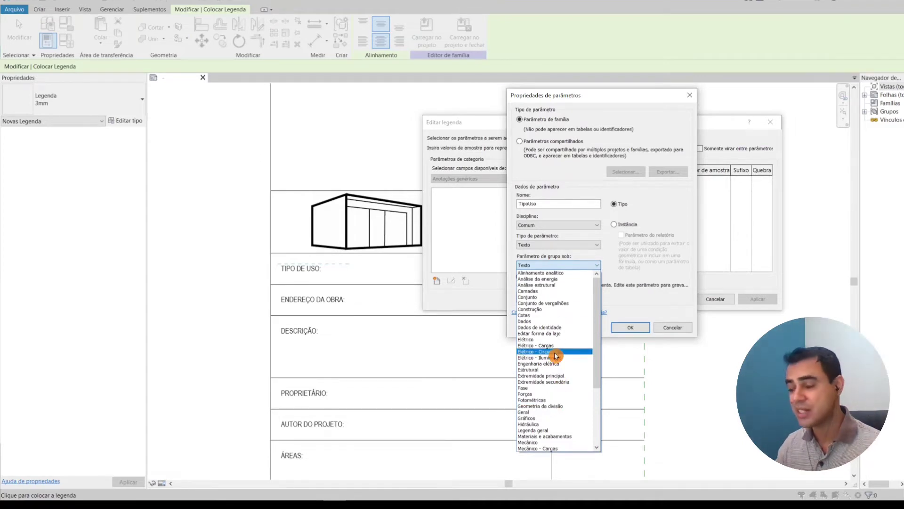
left_click(550, 327)
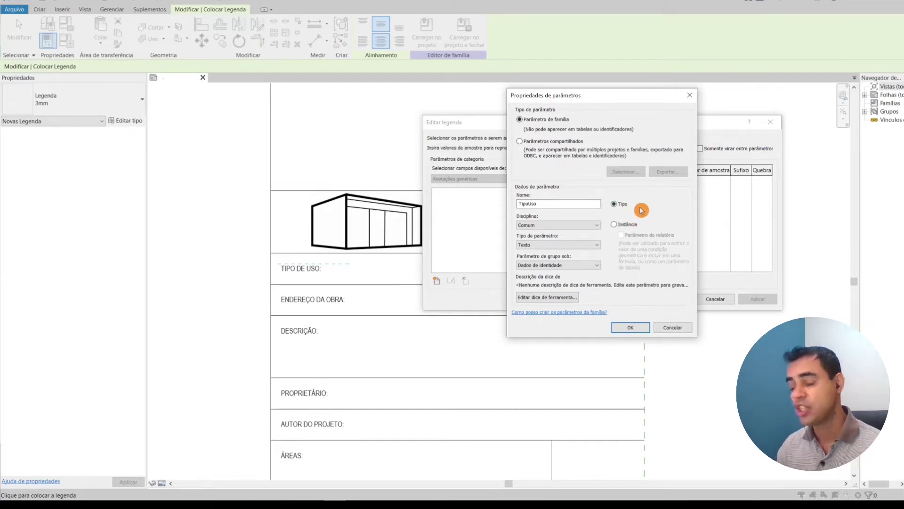
left_click(630, 327)
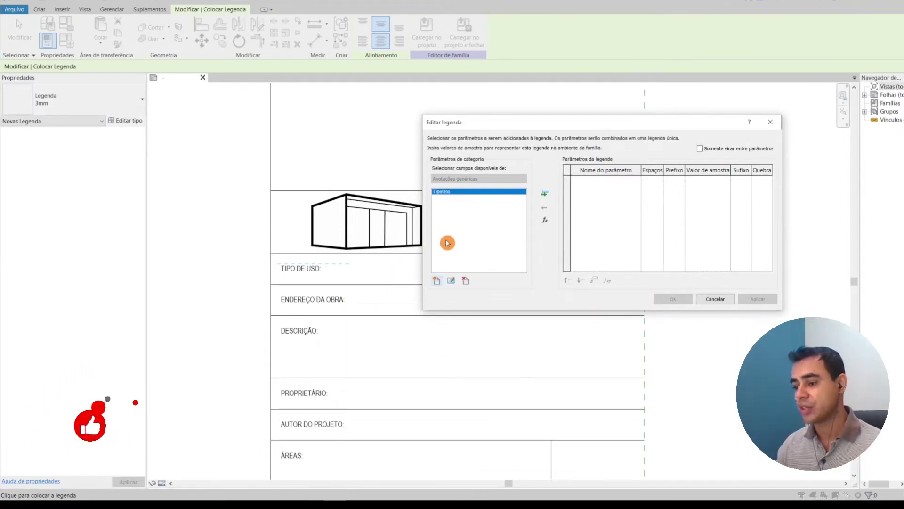
Create an Endereco Texto parameter grouped under Dados de identidade
left_click(436, 283)
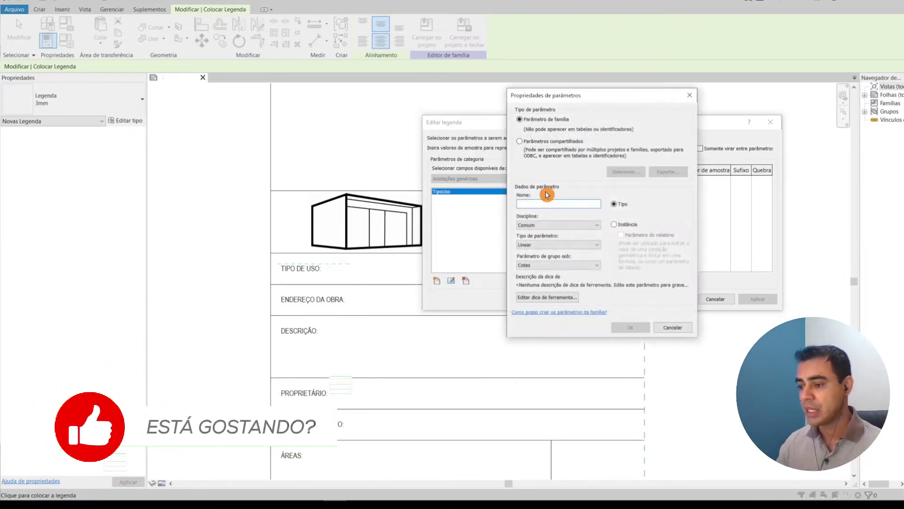
type("Ende")
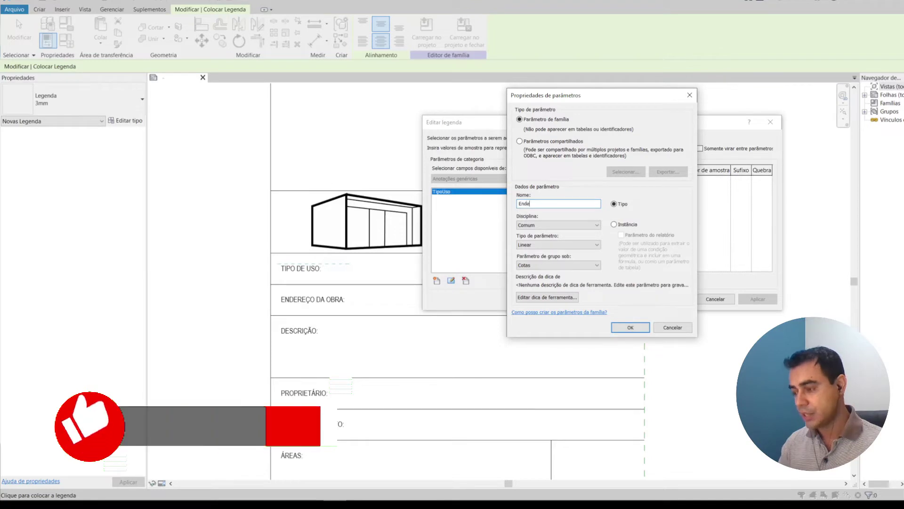
type("reco")
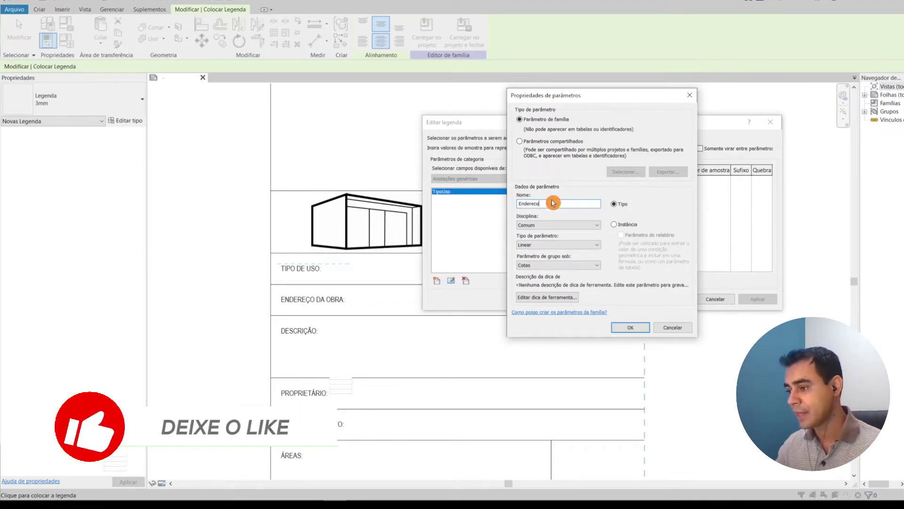
left_click(558, 245)
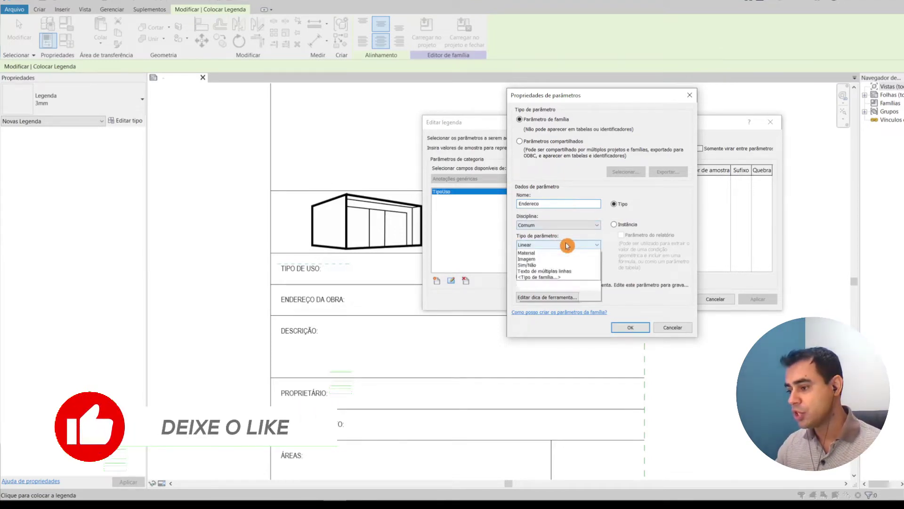
left_click(547, 257)
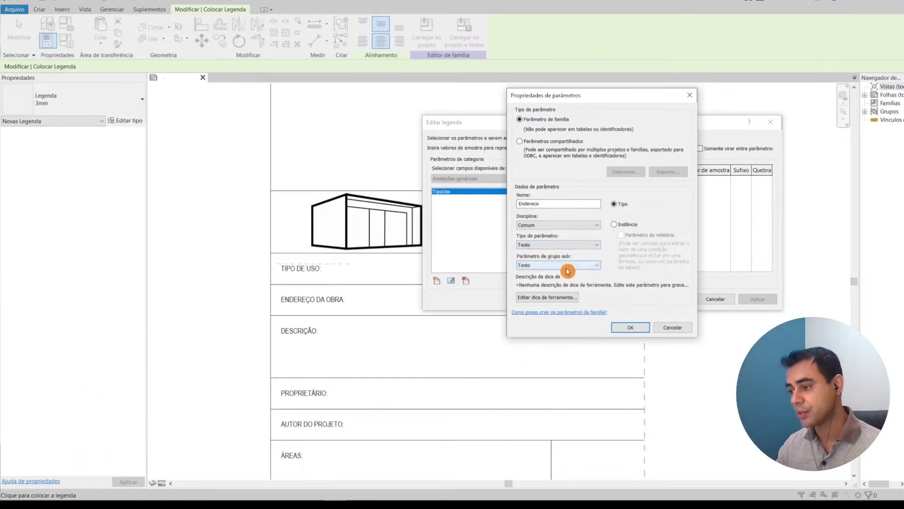
left_click(566, 265)
scroll(550, 321, "up", 2)
scroll(550, 321, "up", 4)
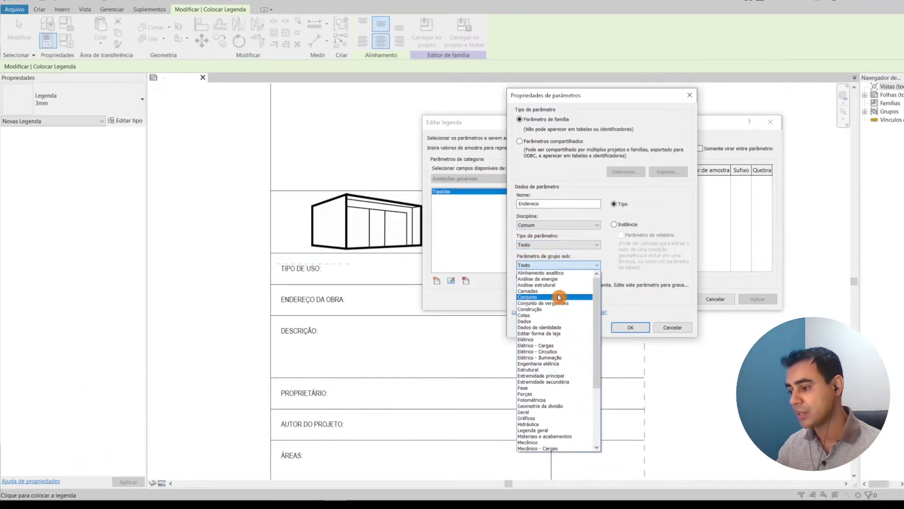
left_click(562, 328)
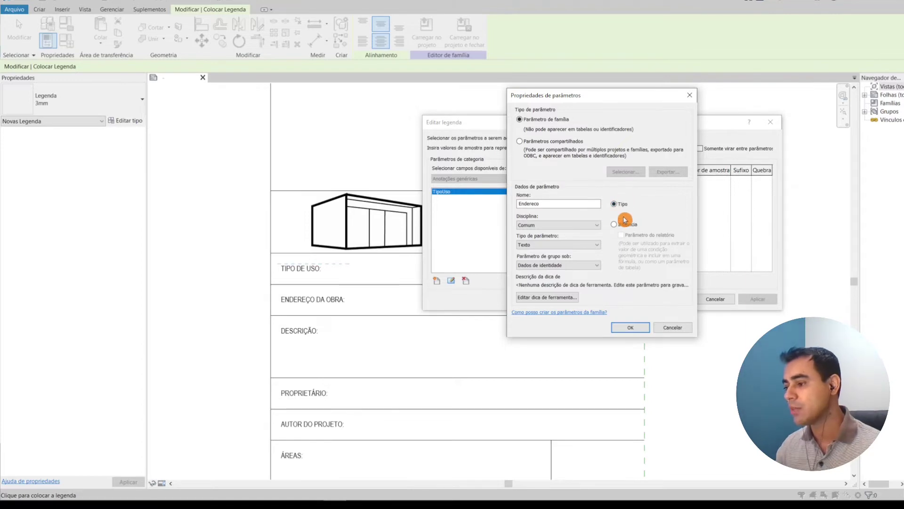
left_click(631, 326)
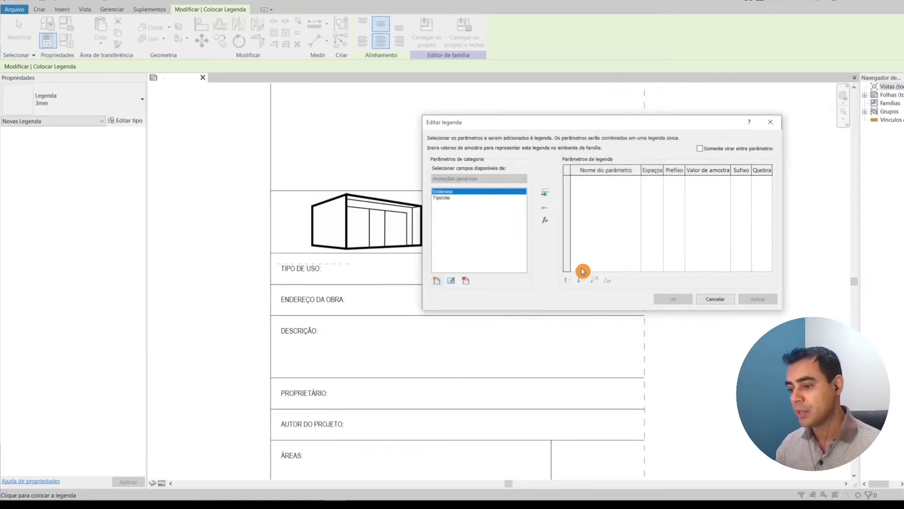
Create Descricao as an instance Texto parameter grouped under Dados de identidade
left_click(438, 282)
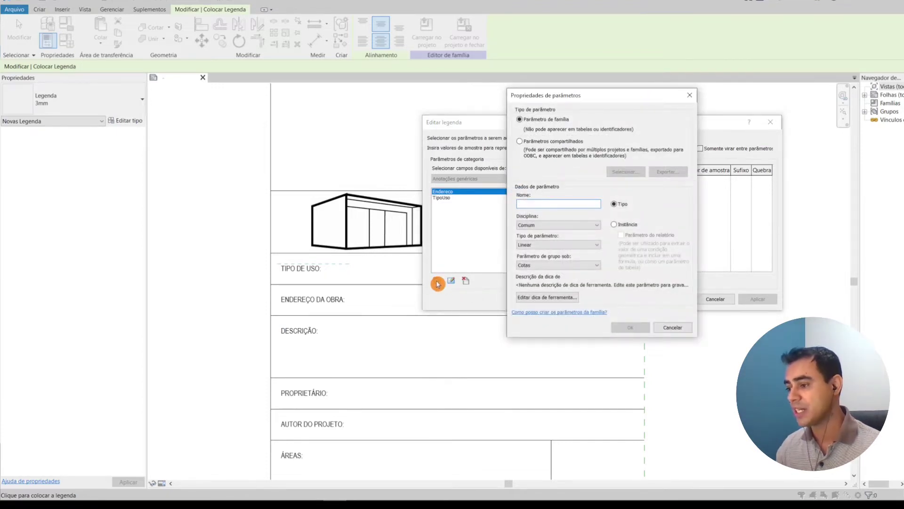
type("Descricao")
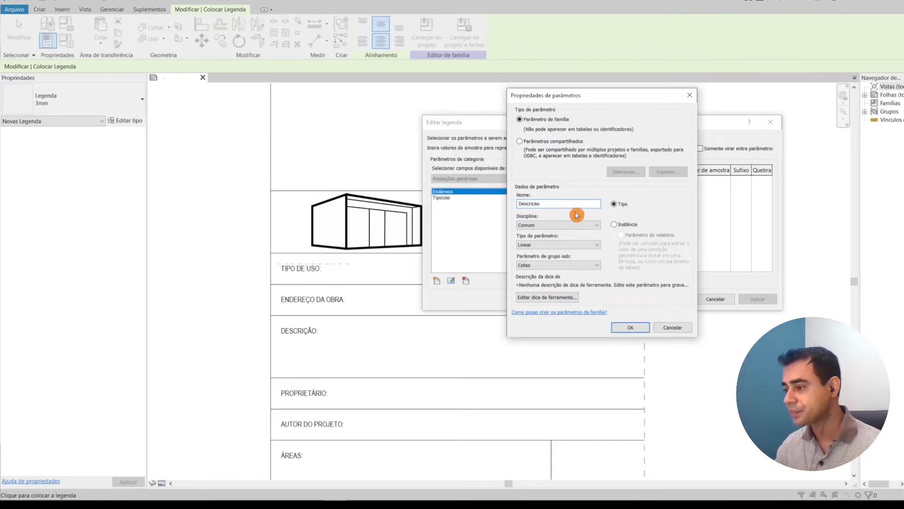
left_click(583, 245)
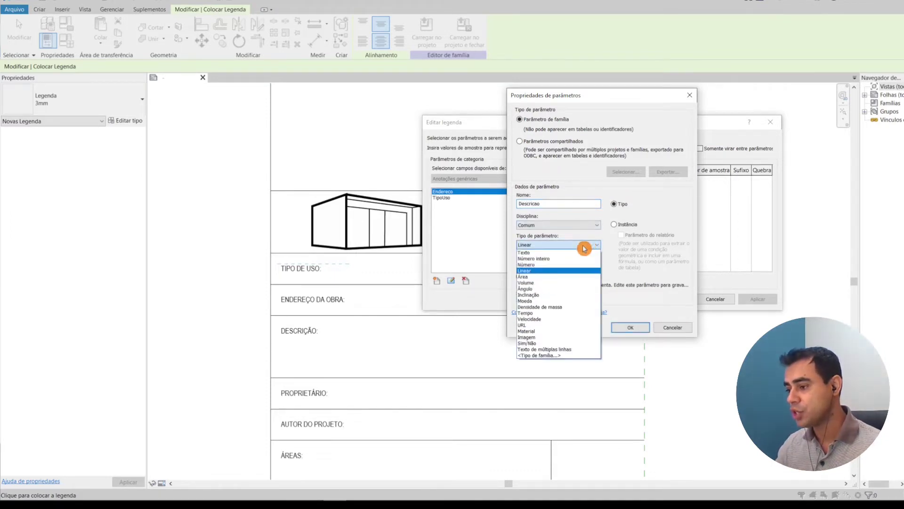
left_click(569, 253)
left_click(580, 265)
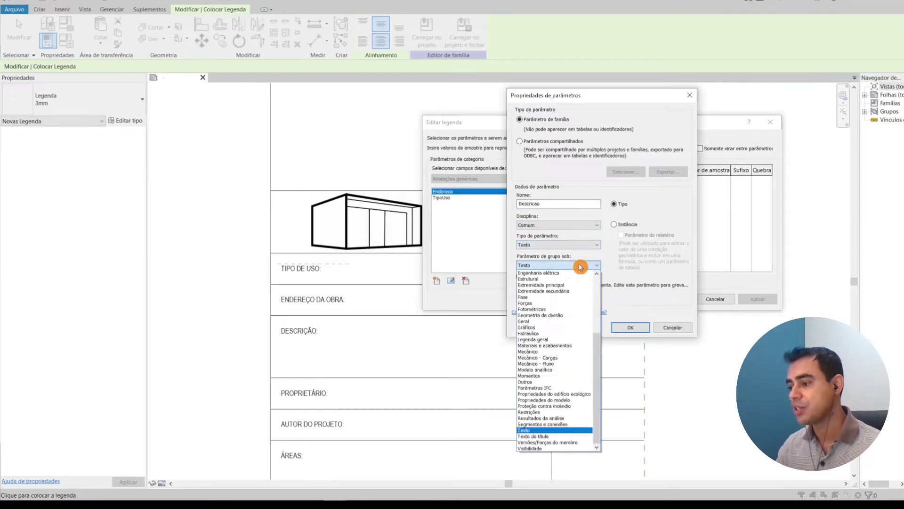
scroll(574, 292, "up", 2)
scroll(574, 301, "up", 2)
scroll(572, 307, "up", 1)
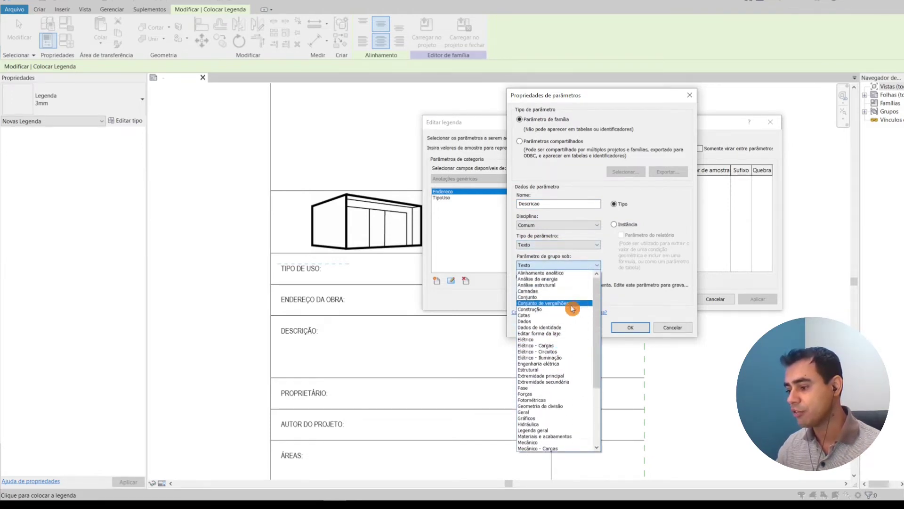
left_click(567, 327)
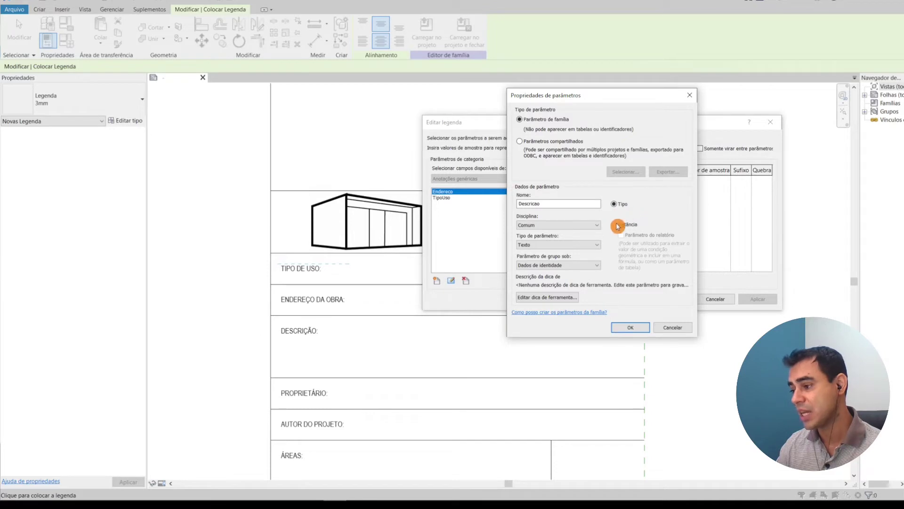
left_click(615, 224)
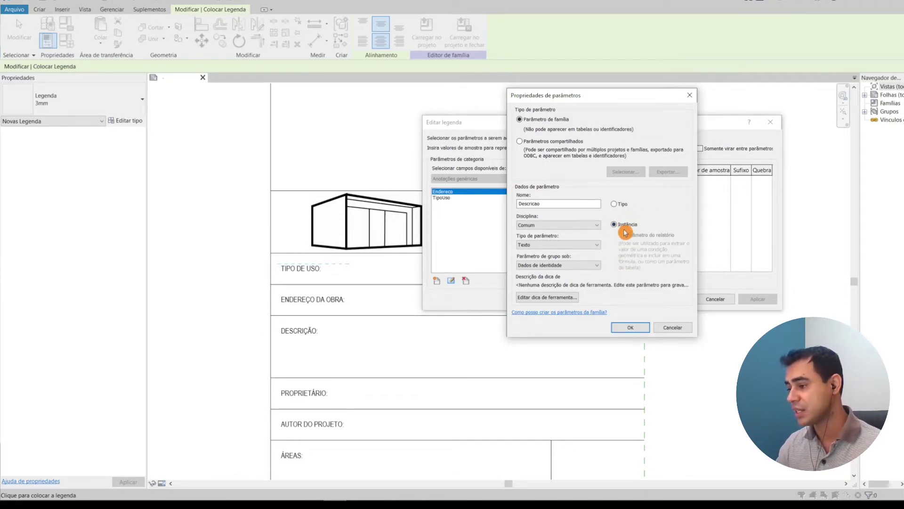
left_click(627, 327)
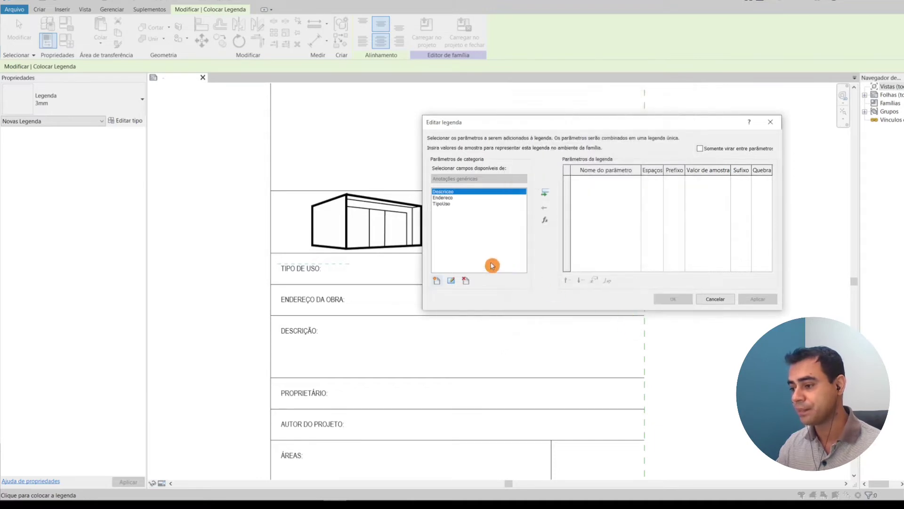
Create a Proprietario Texto parameter grouped under Dados de identidade
left_click(439, 283)
type("Proprietario")
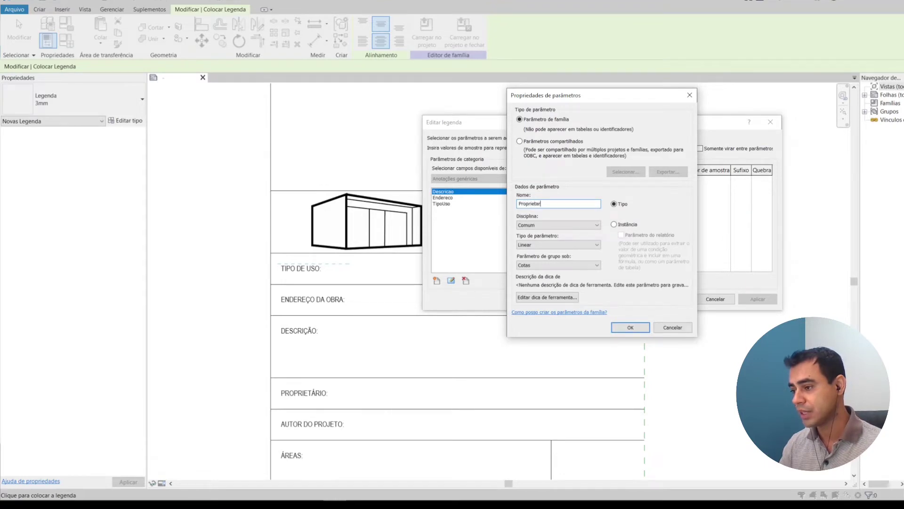
left_click(580, 245)
left_click(565, 253)
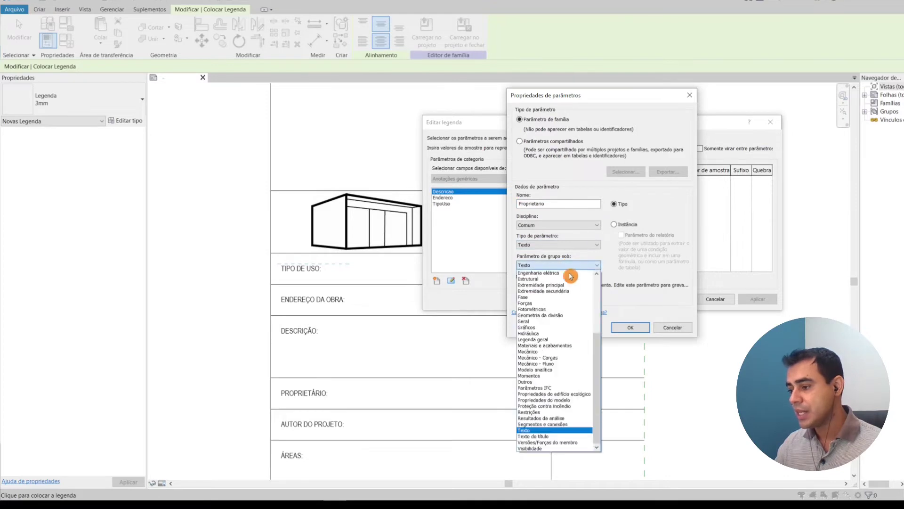
scroll(571, 299, "up", 3)
scroll(574, 304, "up", 3)
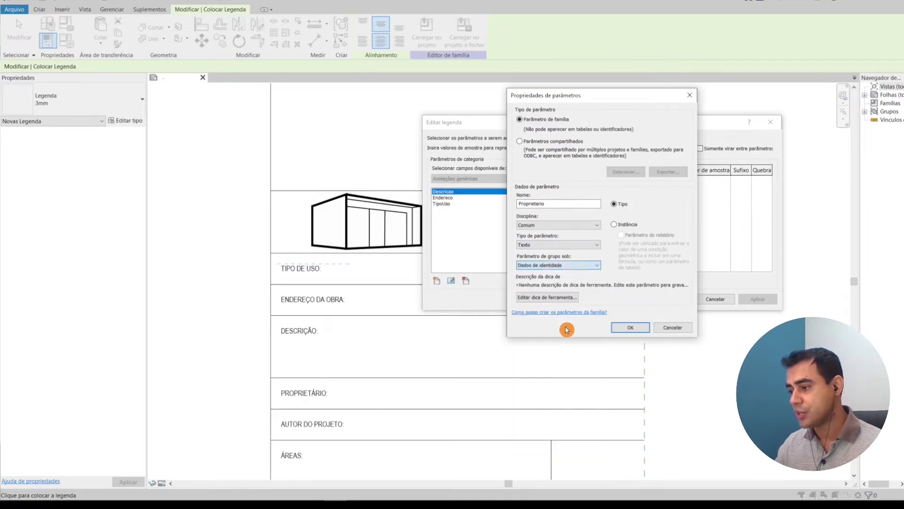
left_click(567, 327)
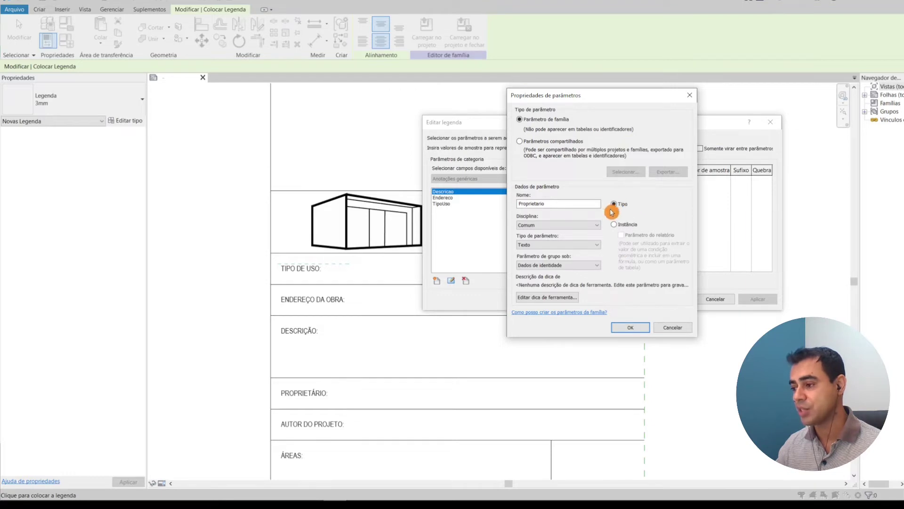
left_click(631, 327)
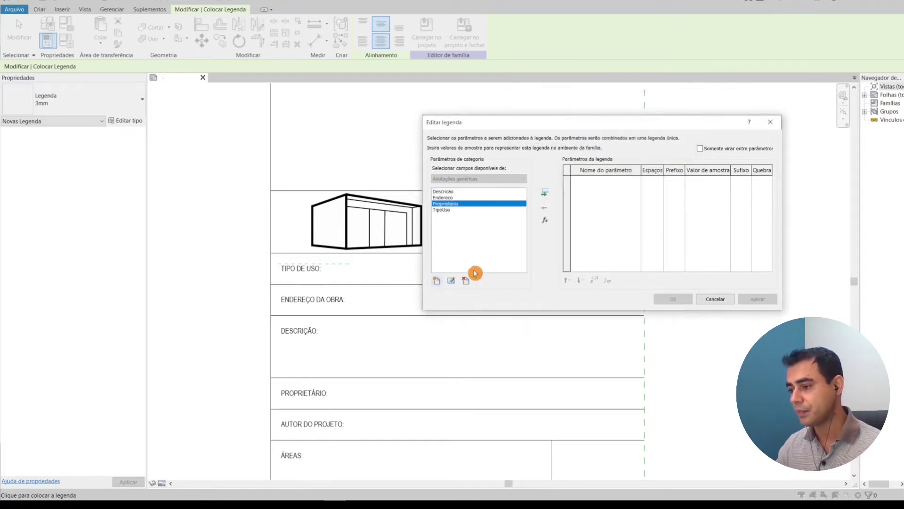
Create an Autor Texto parameter grouped under Dados de identidade
left_click(438, 282)
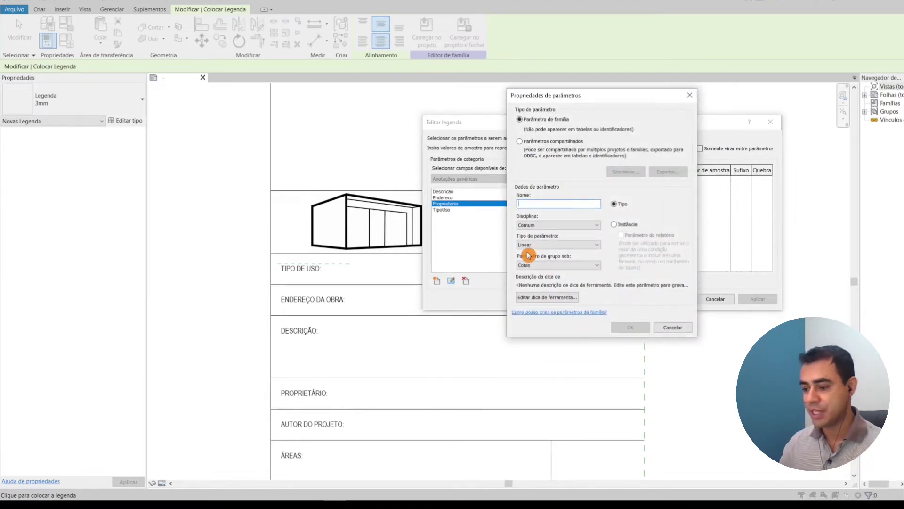
type("Autor")
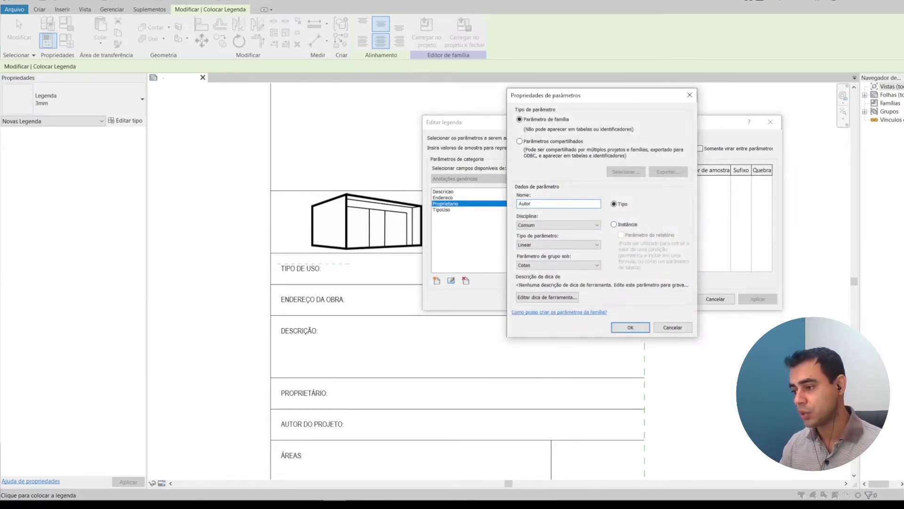
left_click(563, 245)
left_click(559, 254)
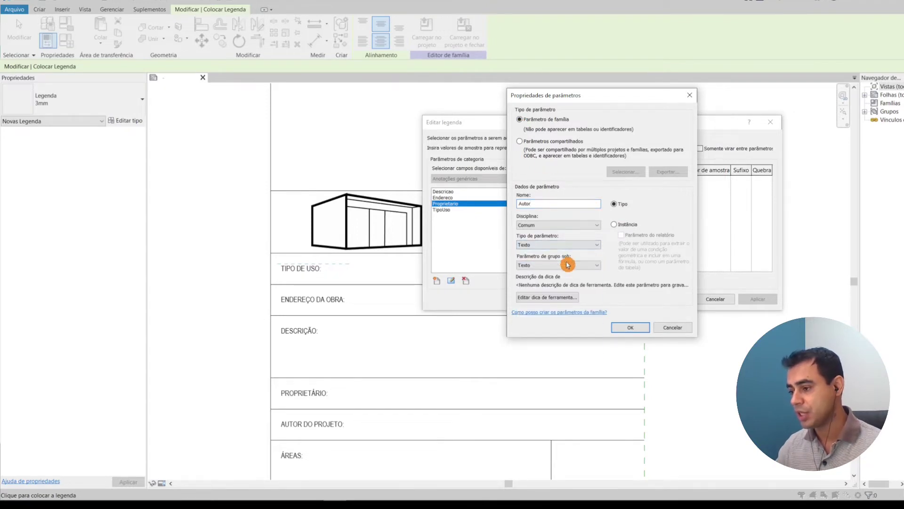
left_click(568, 264)
scroll(570, 301, "up", 5)
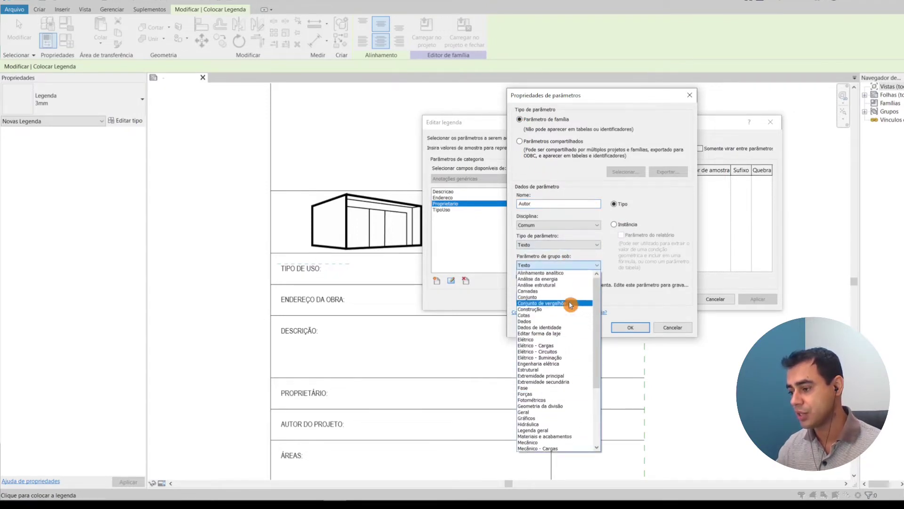
left_click(565, 328)
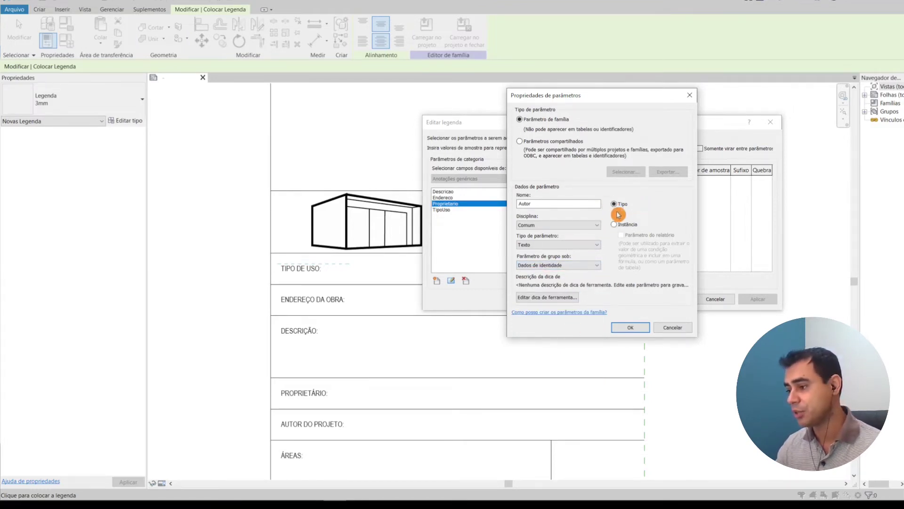
left_click(634, 329)
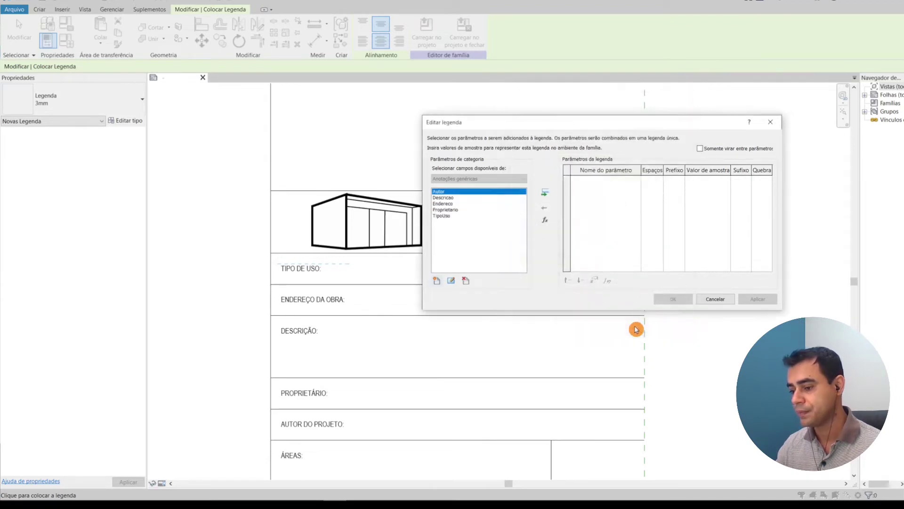
Define an Areas parameter as Texto, grouped under Dados de identidade
left_click(438, 282)
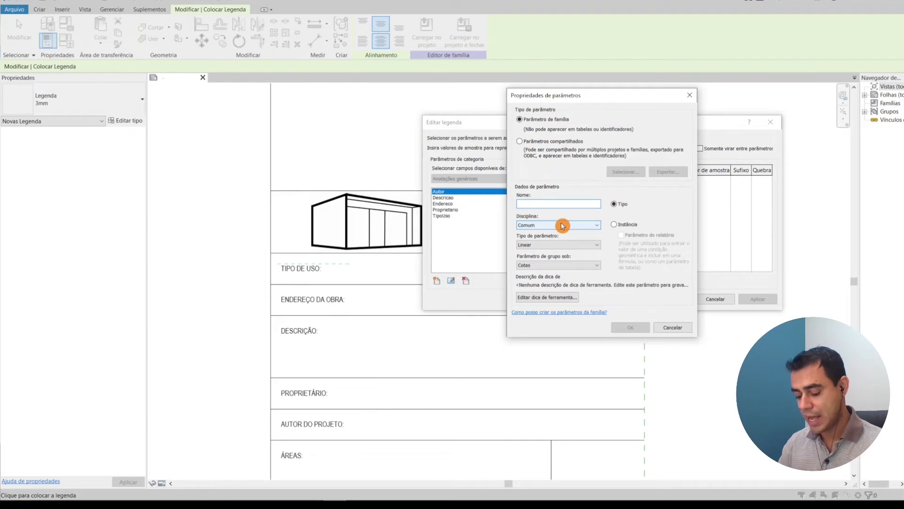
type("Areas")
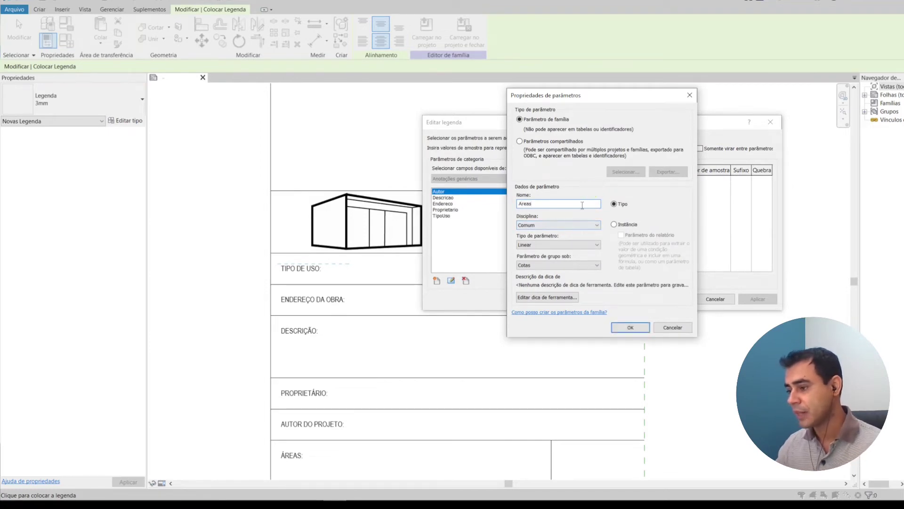
left_click(577, 249)
left_click(577, 248)
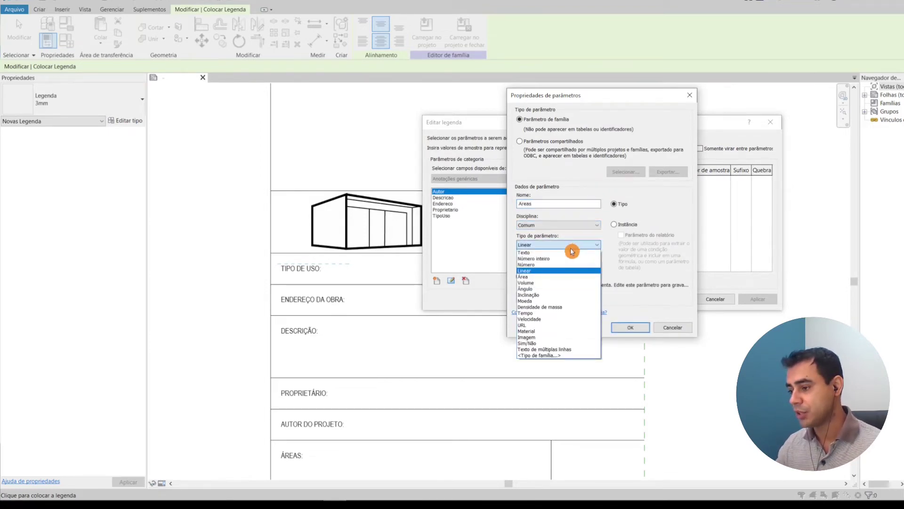
left_click(563, 253)
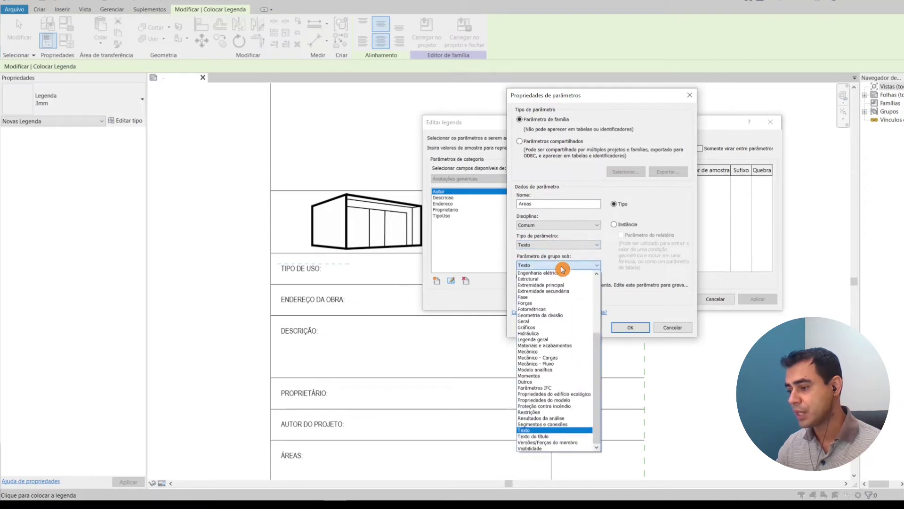
scroll(546, 372, "up", 3)
scroll(551, 353, "up", 2)
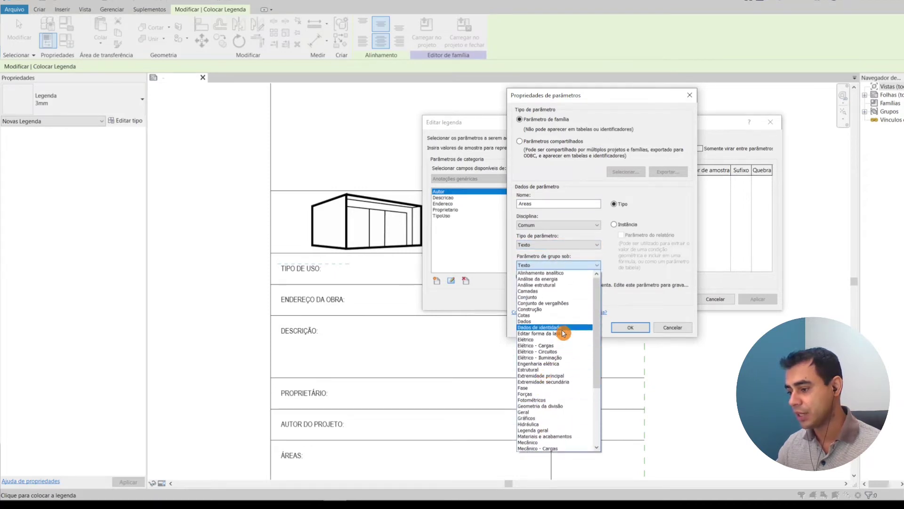
left_click(561, 327)
left_click(629, 228)
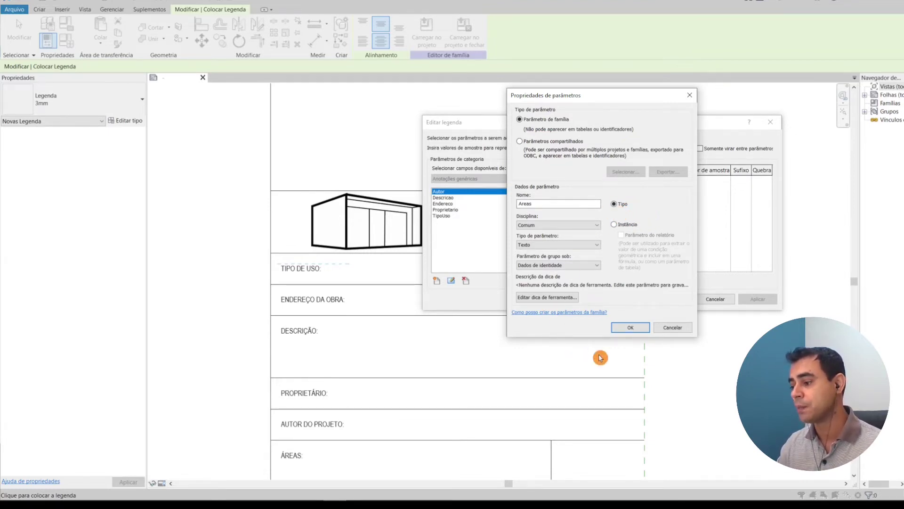
Confirm Areas, then place a TipoUso label with sample value COMERCIAL
left_click(632, 328)
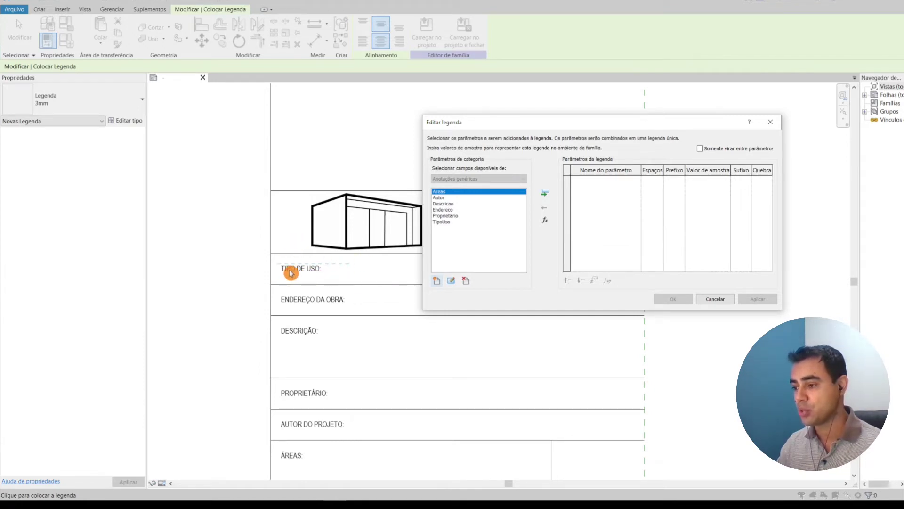
left_click(445, 222)
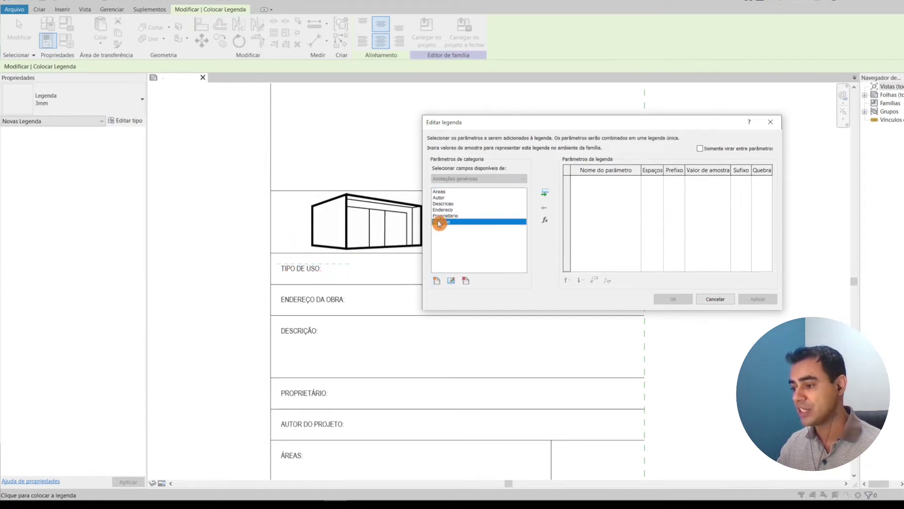
left_click(546, 196)
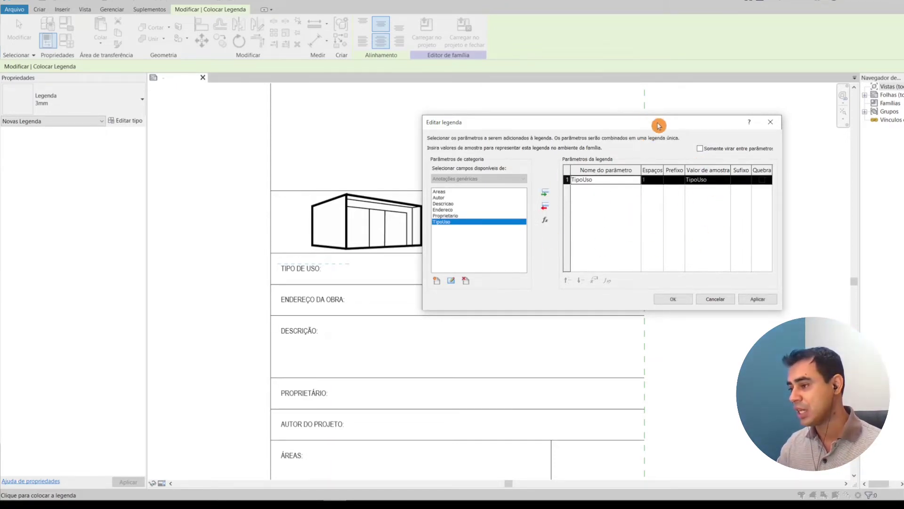
mouse_move(641, 124)
left_mouse_down()
mouse_move(606, 61)
mouse_move(516, 63)
left_mouse_up()
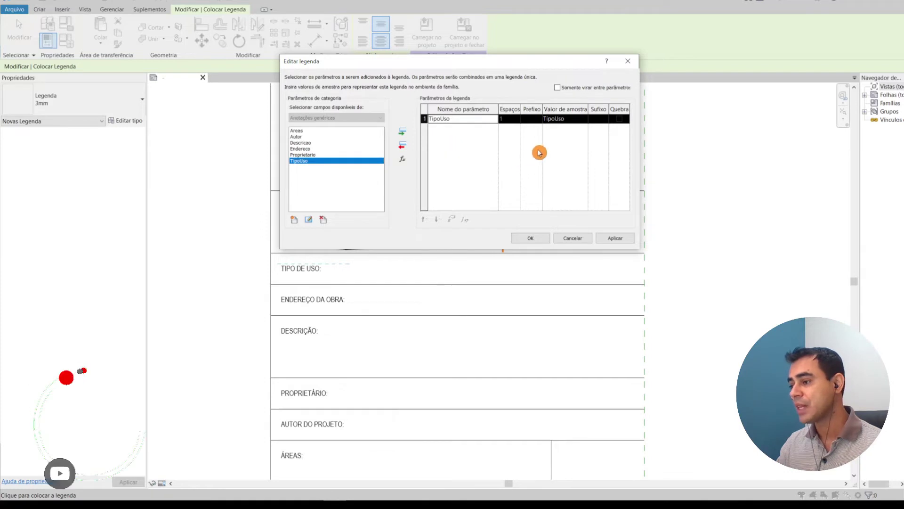
left_click(572, 119)
type("COMERCIAL")
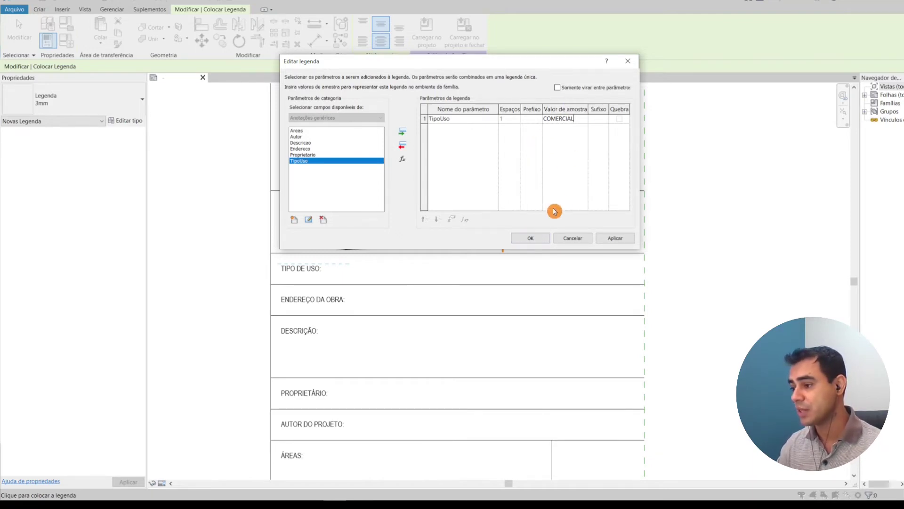
left_click(535, 241)
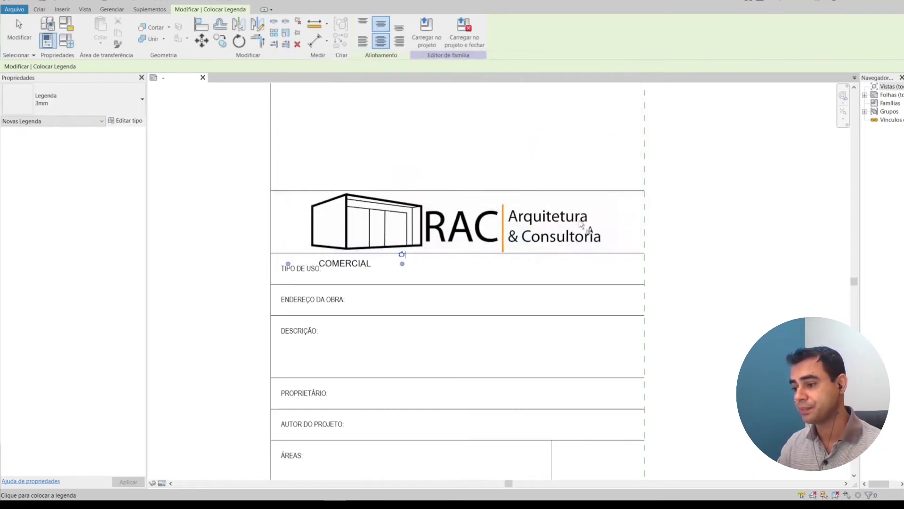
Move the COMERCIAL label into the TIPO DE USO row beside its heading
key("Escape")
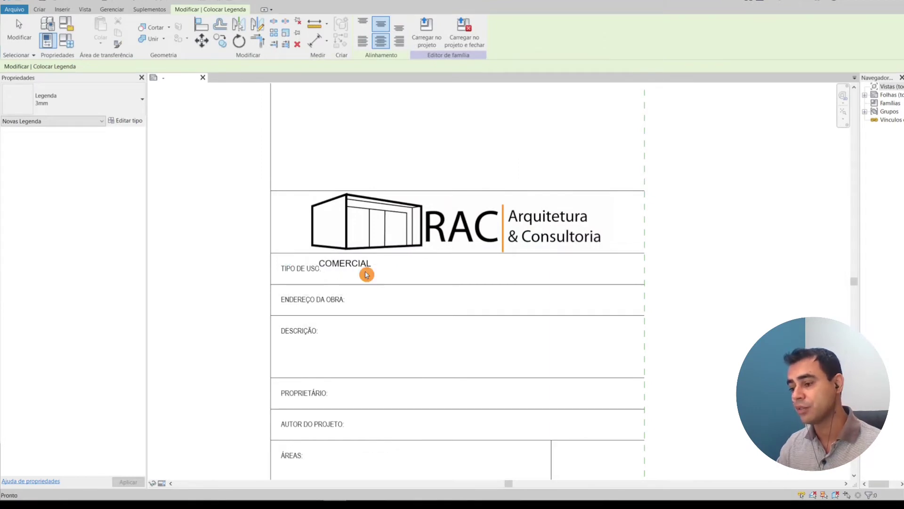
key("Escape")
scroll(366, 299, "up", 1)
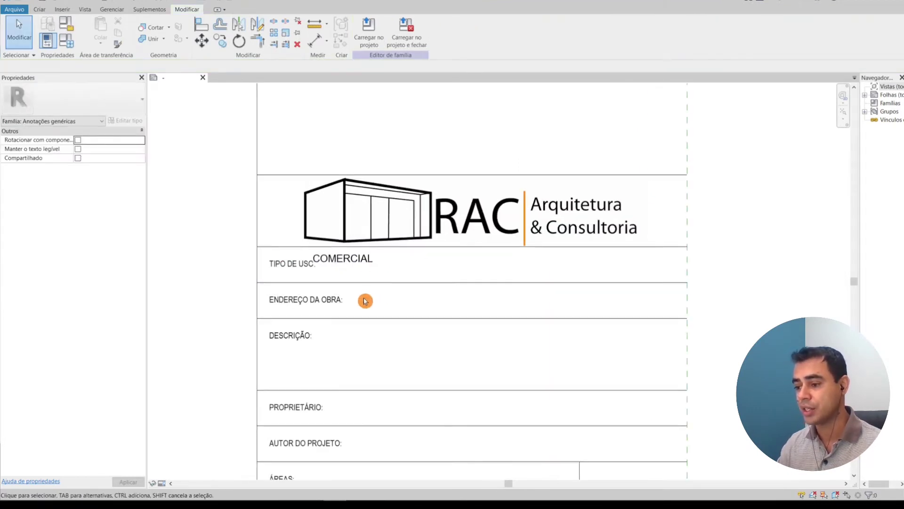
left_click(347, 267)
left_click_drag(348, 267, 403, 275)
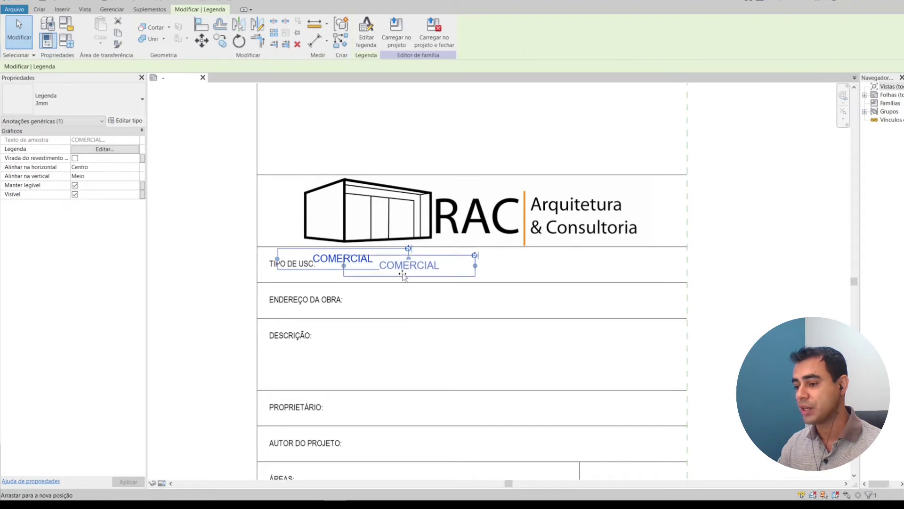
left_click_drag(403, 275, 417, 269)
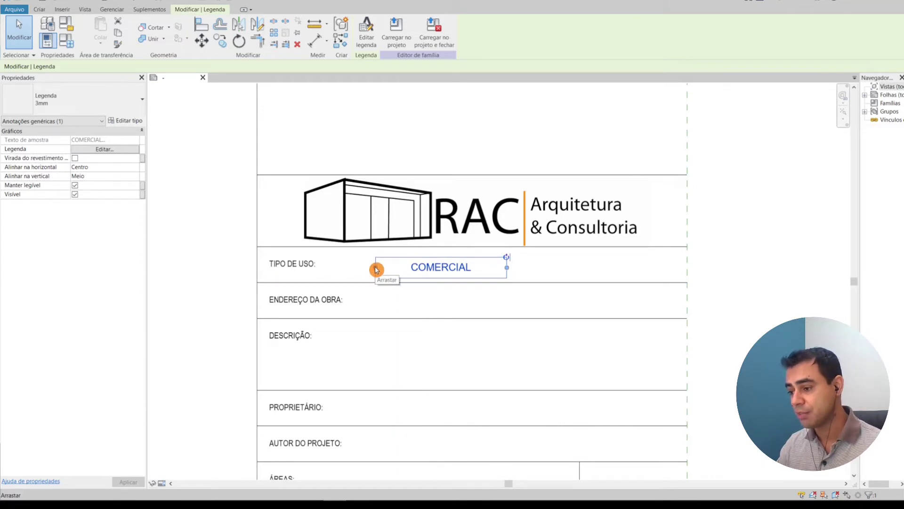
Widen the COMERCIAL label across the use-type row and centre it
left_click_drag(376, 270, 327, 270)
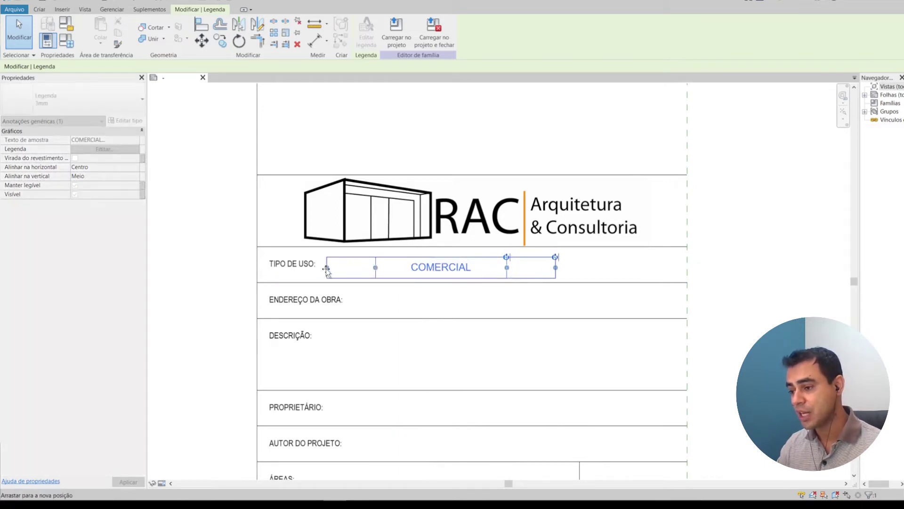
left_click_drag(456, 269, 491, 267)
left_click_drag(606, 267, 652, 267)
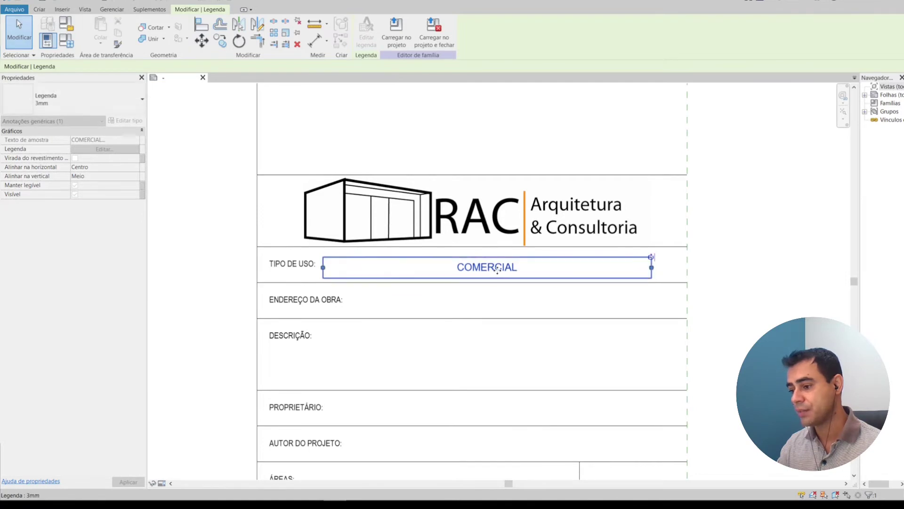
left_click_drag(507, 269, 522, 270)
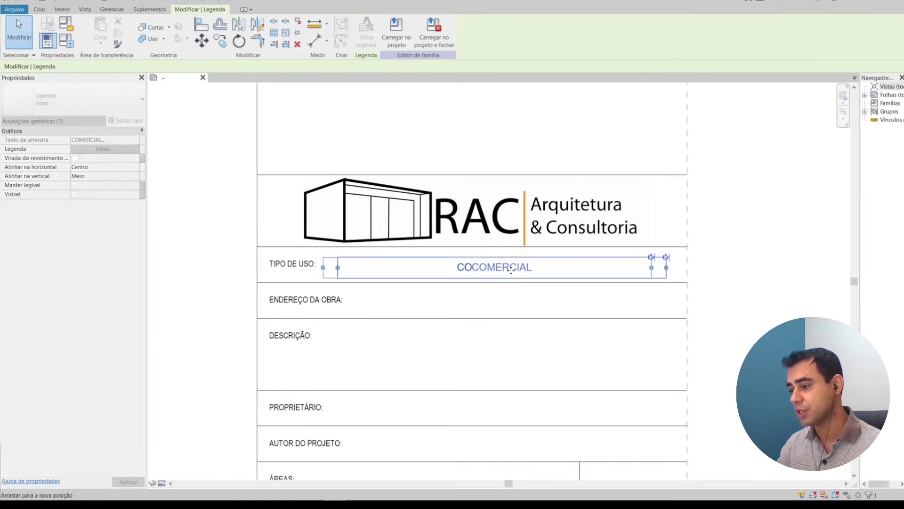
left_click_drag(386, 274, 320, 268)
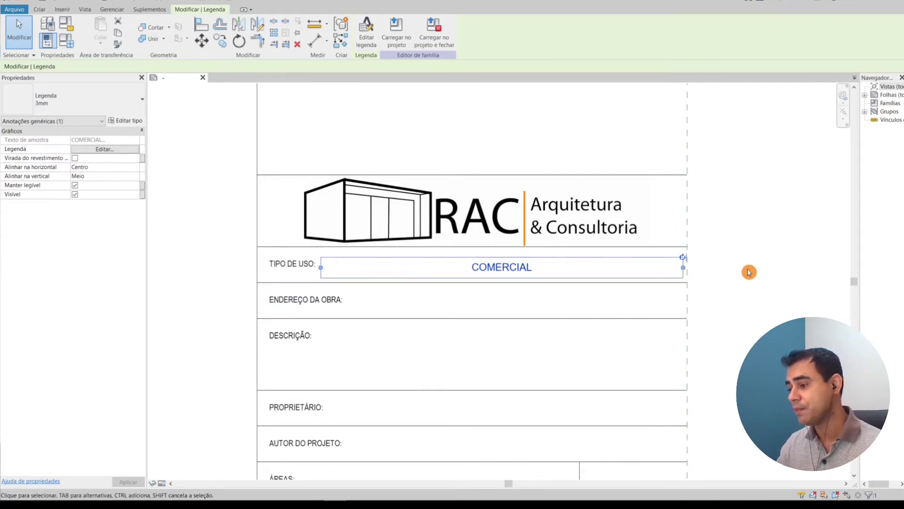
left_click(749, 286)
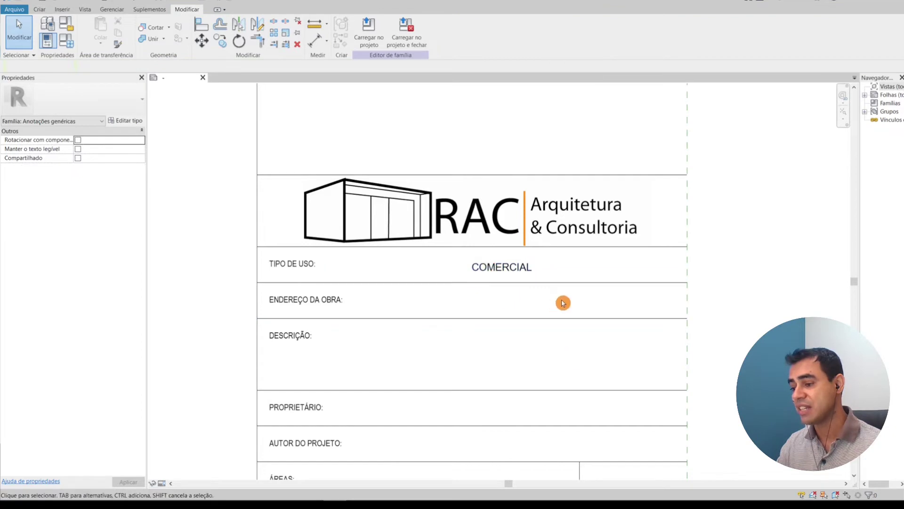
middle_click_drag(567, 303, 565, 248)
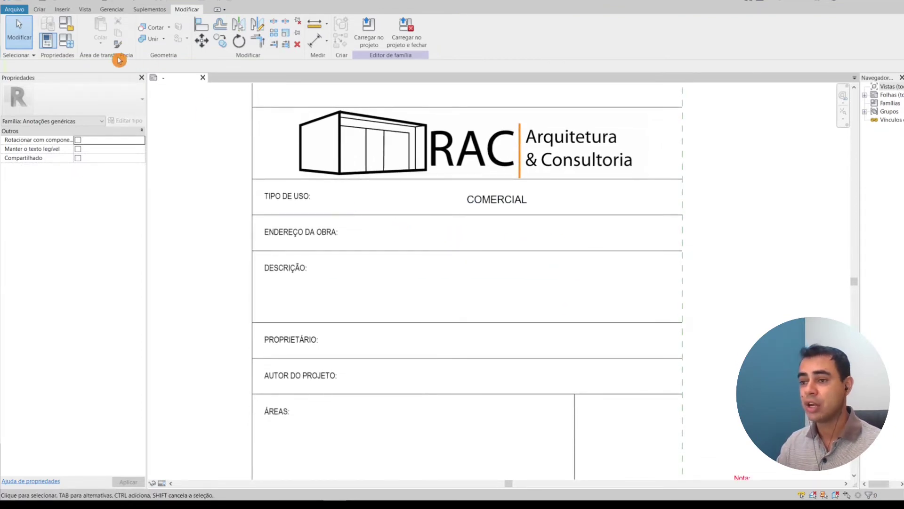
left_click(44, 10)
Place an Endereco label in the ENDEREÇO DA OBRA row with a sample street address
left_click(414, 29)
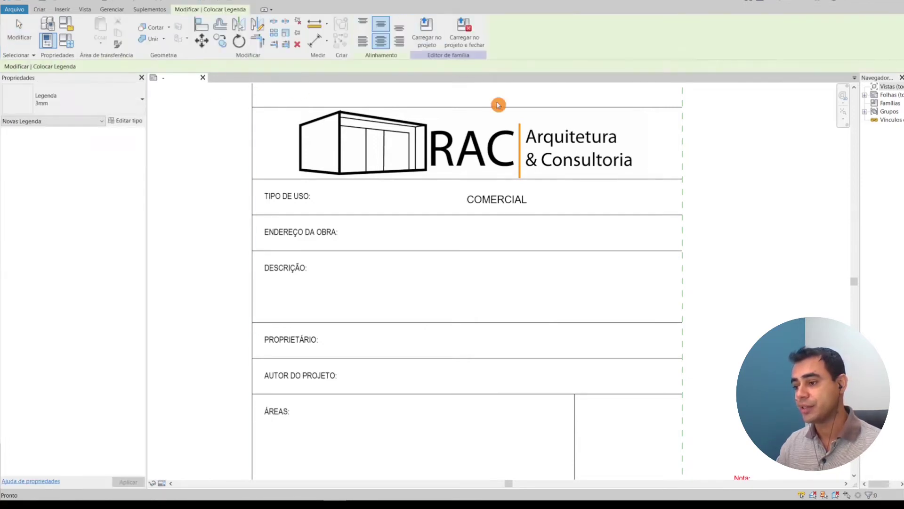
left_click(461, 235)
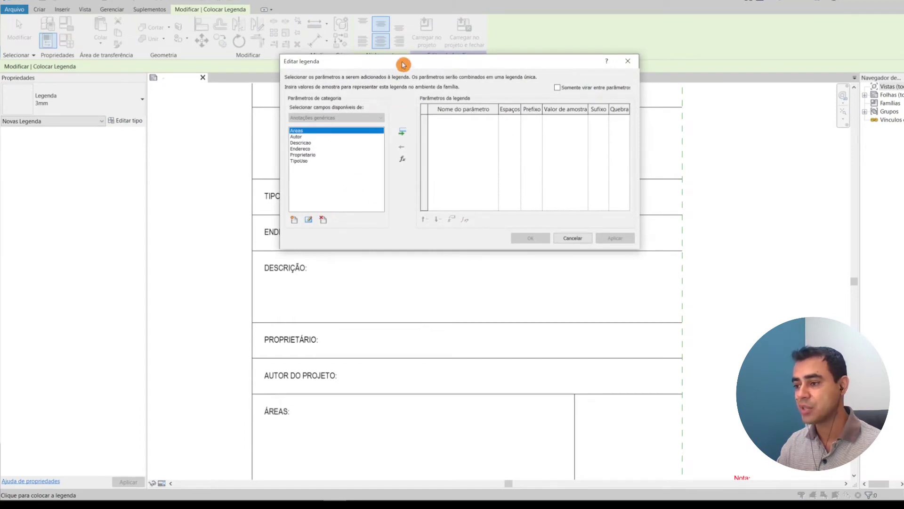
mouse_move(398, 63)
left_mouse_down()
mouse_move(421, 101)
mouse_move(372, 92)
left_mouse_up()
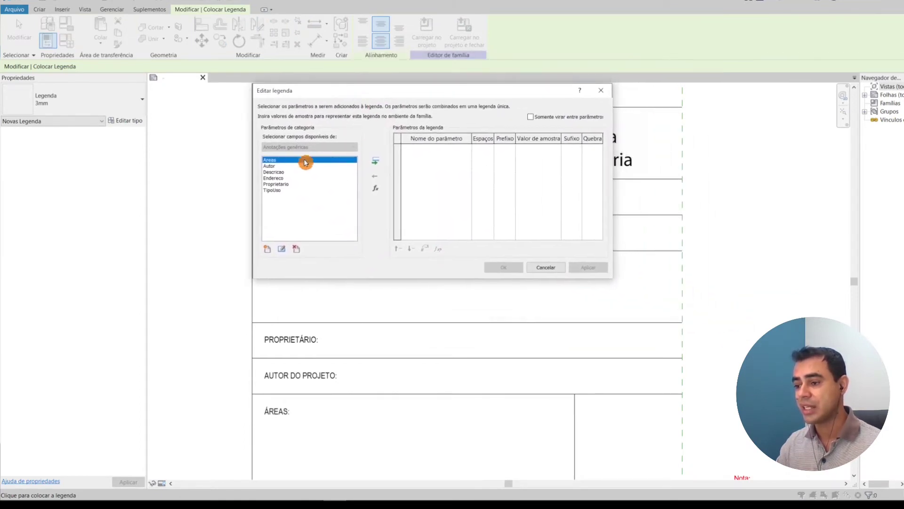
left_click(277, 178)
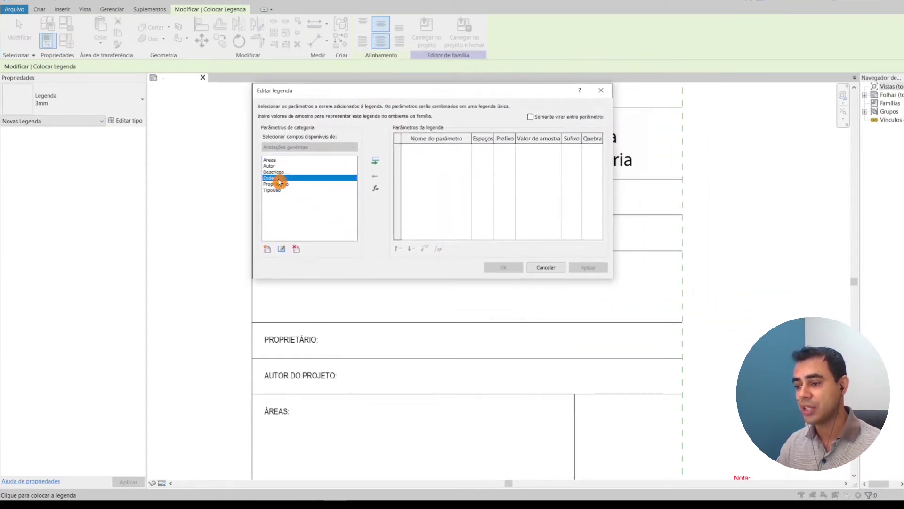
left_click(375, 161)
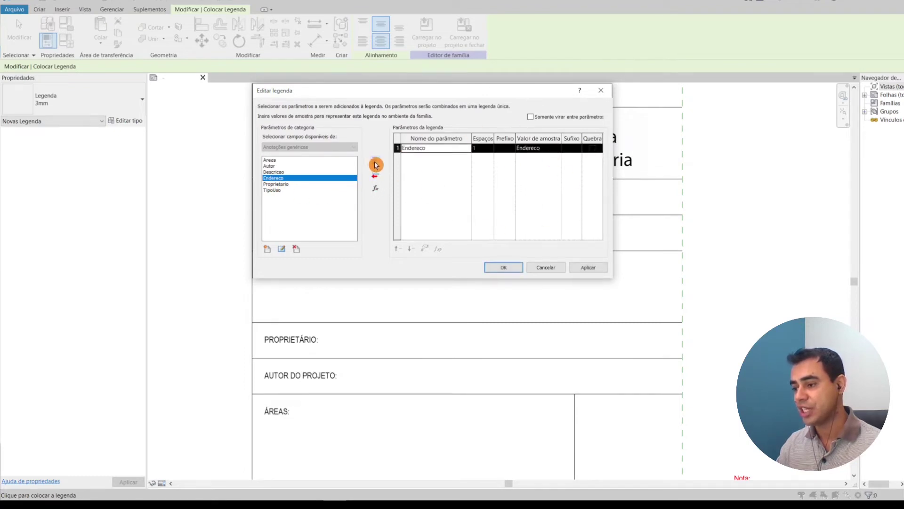
left_click(547, 150)
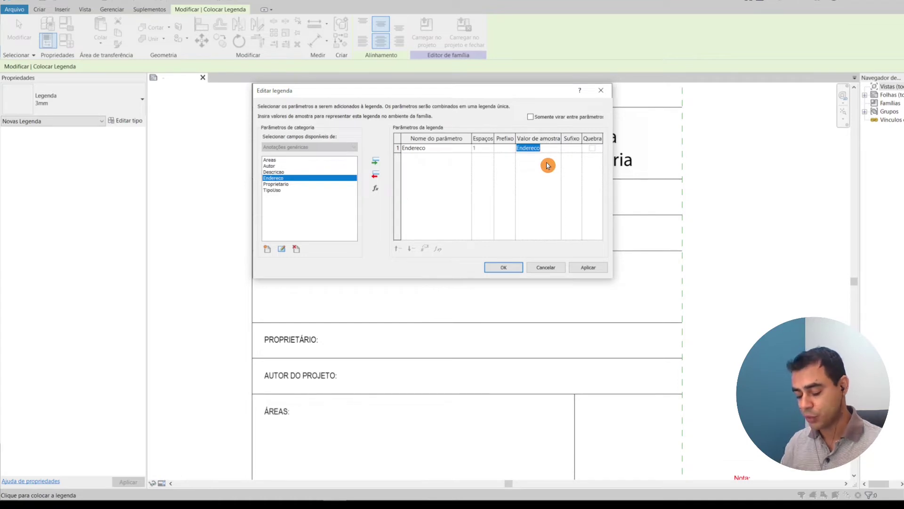
type("RU")
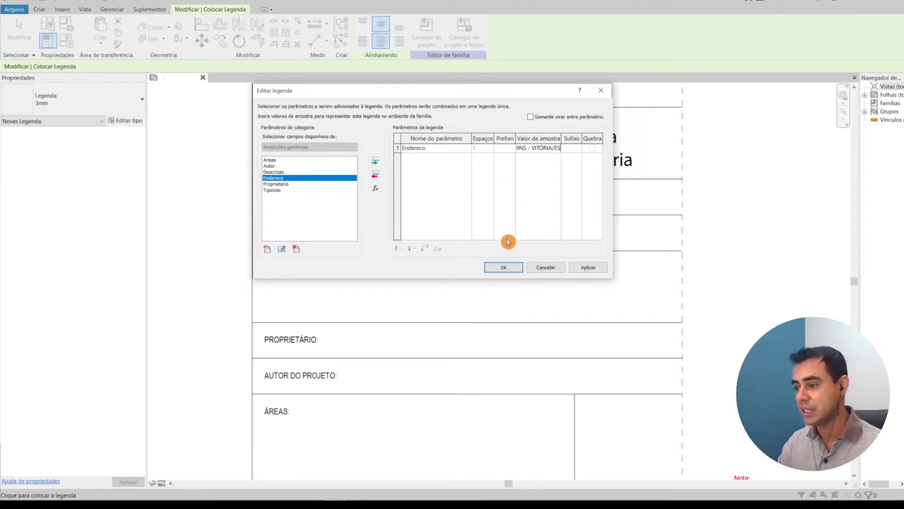
left_click(505, 269)
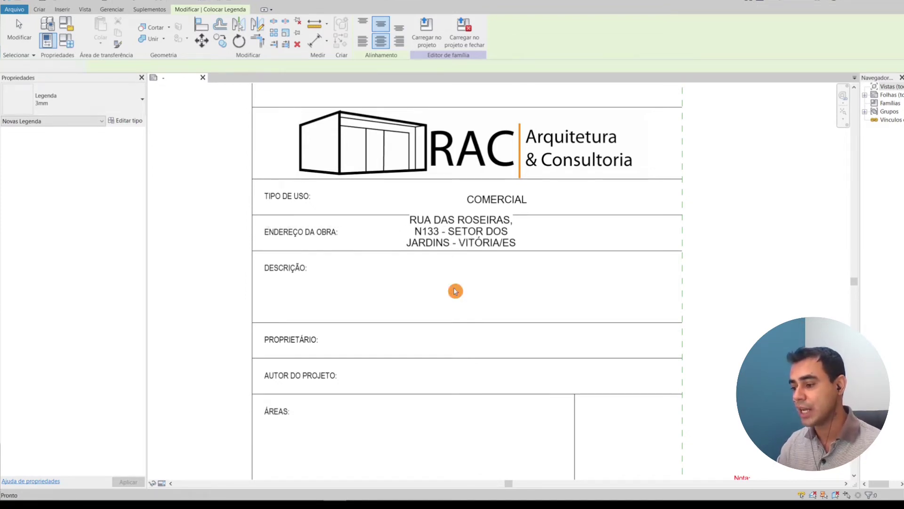
Widen the address label onto one line and shift it right within its row
key("Escape")
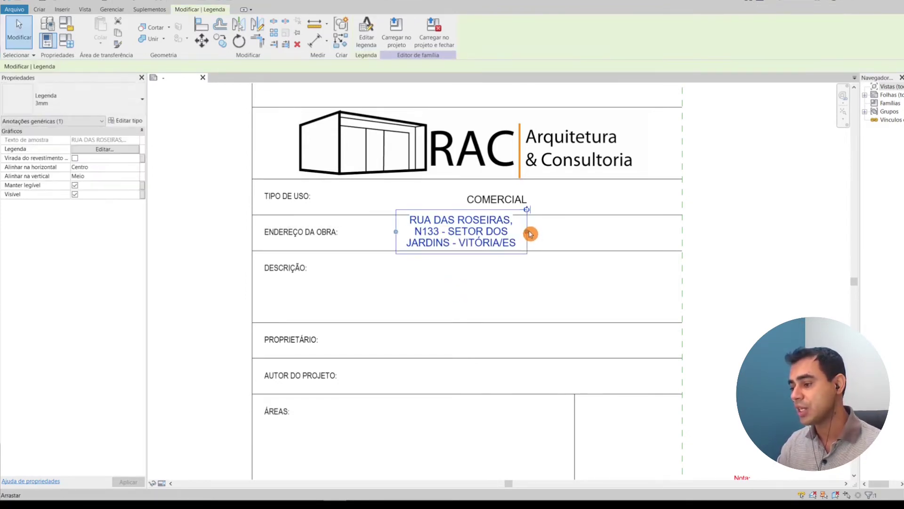
mouse_move(530, 233)
left_mouse_down()
mouse_move(631, 240)
mouse_move(602, 225)
mouse_move(610, 228)
left_mouse_up()
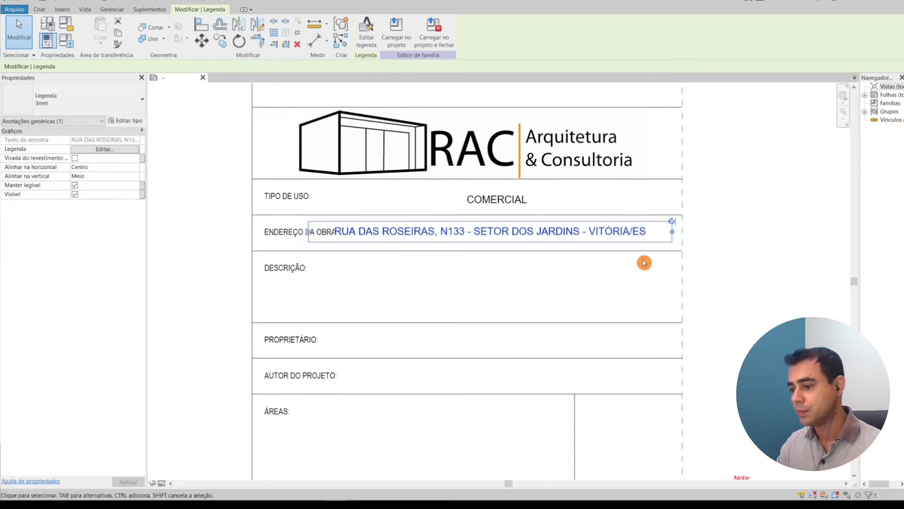
left_click_drag(308, 232, 323, 234)
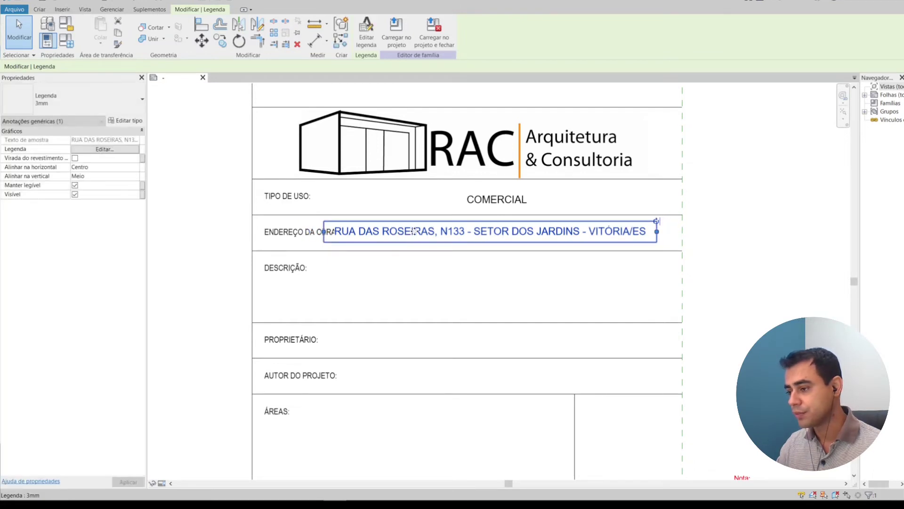
left_click_drag(414, 231, 438, 234)
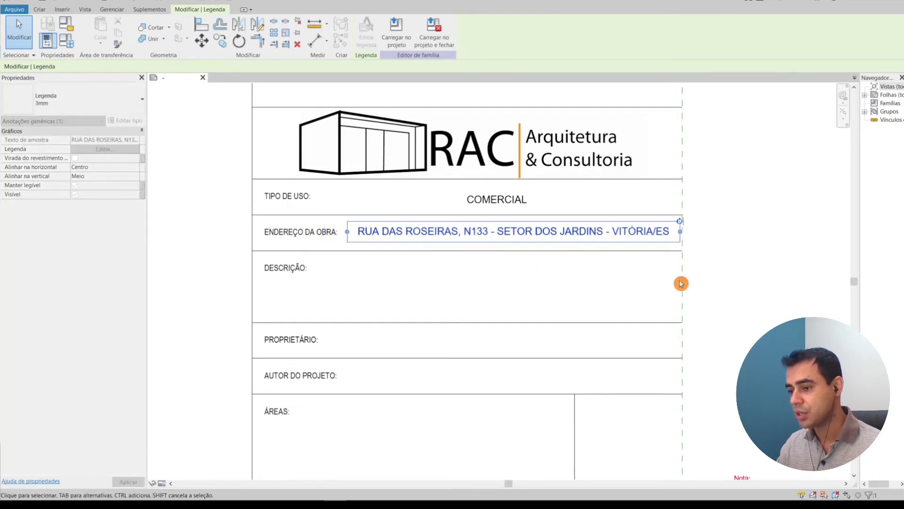
key("Left")
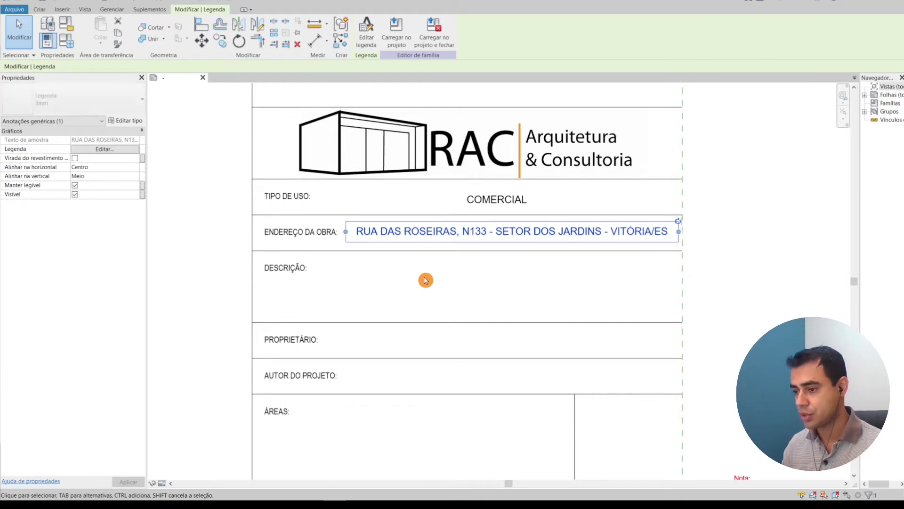
key("Left")
key("Left")
left_click(745, 294)
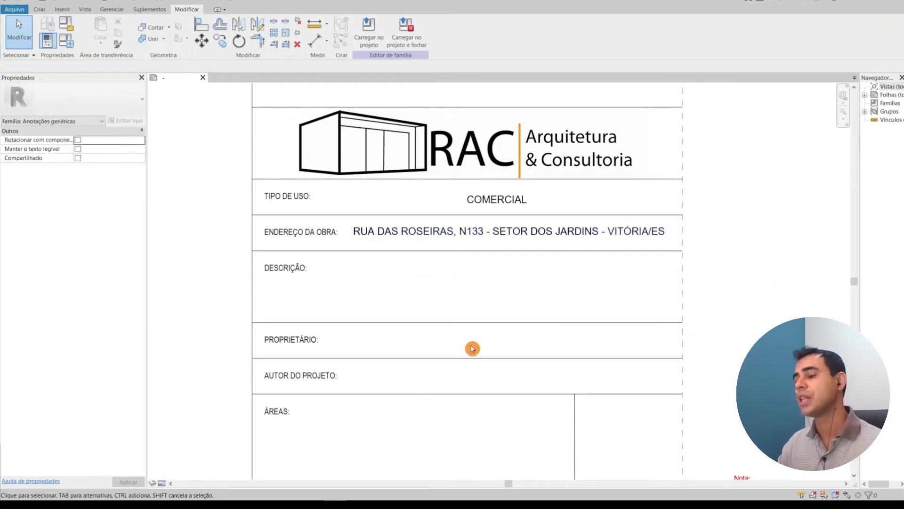
Bring the lower stamp rows into view and start the Legenda label tool
left_click(491, 239)
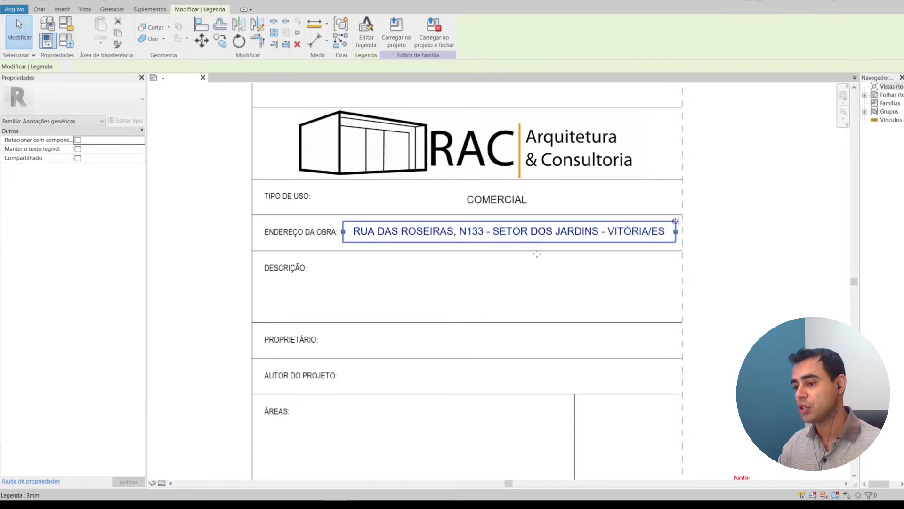
left_click(746, 307)
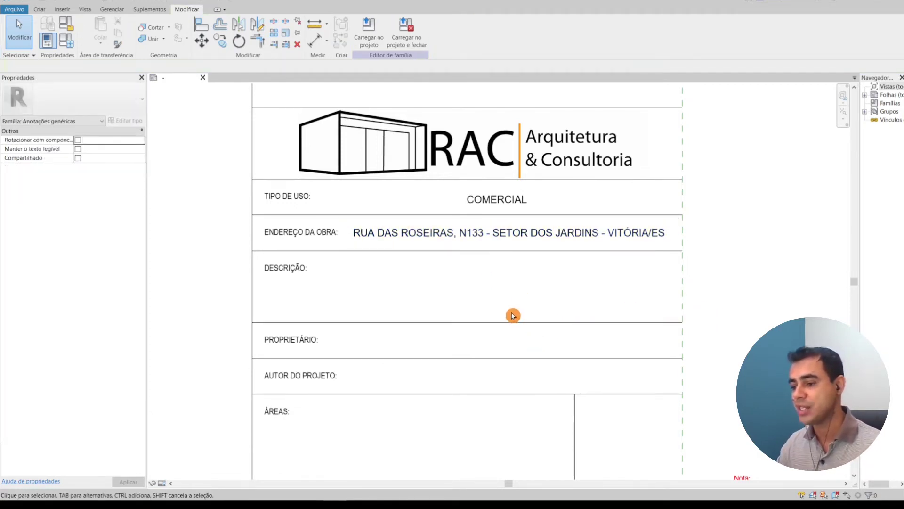
mouse_move(492, 307)
middle_mouse_down()
mouse_move(464, 275)
mouse_move(336, 222)
middle_mouse_up()
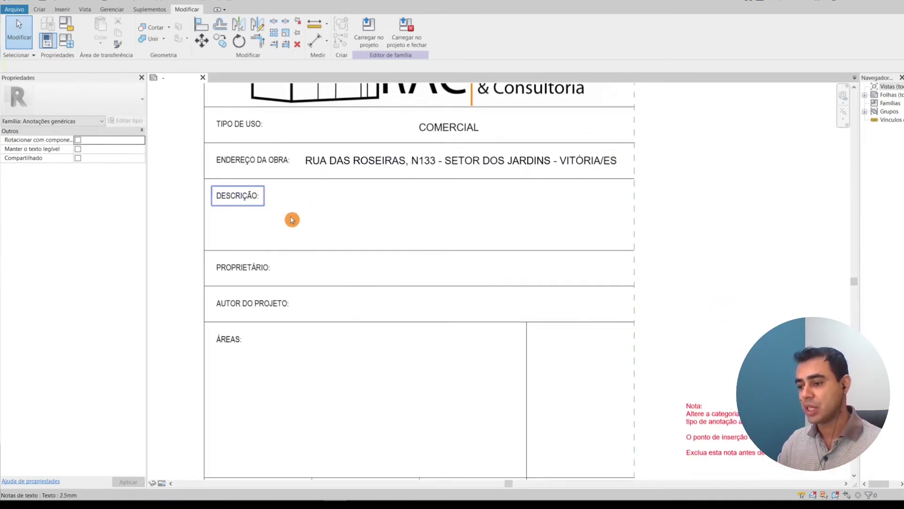
left_click(42, 9)
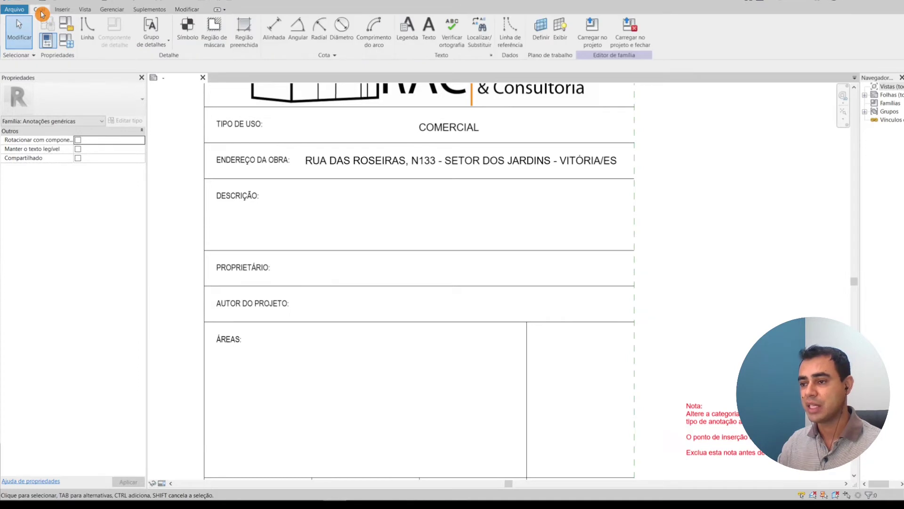
left_click(405, 28)
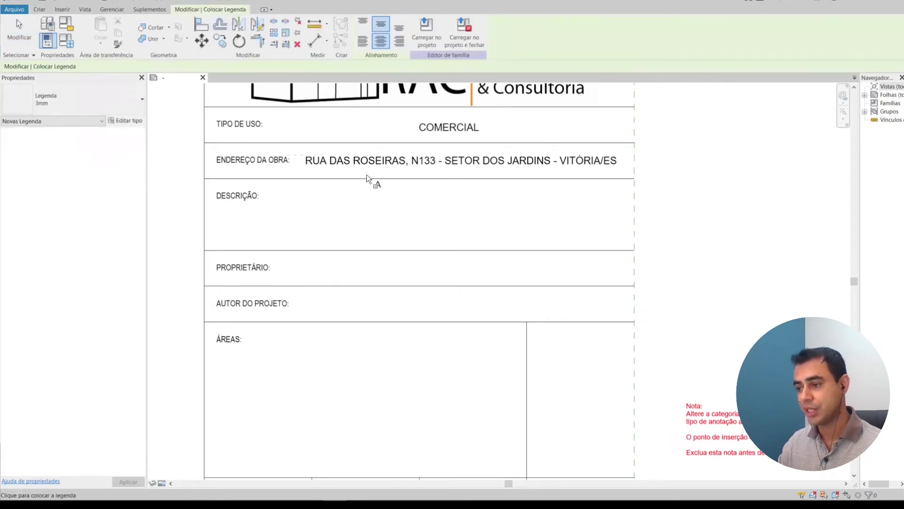
Place a Descricao label in the DESCRIÇÃO row, sample text 'PRANCHA DE ARQUITETURA - PLANTA BAIXA, CORTE AA E FACHADA PRINCIPAL'
left_click(371, 226)
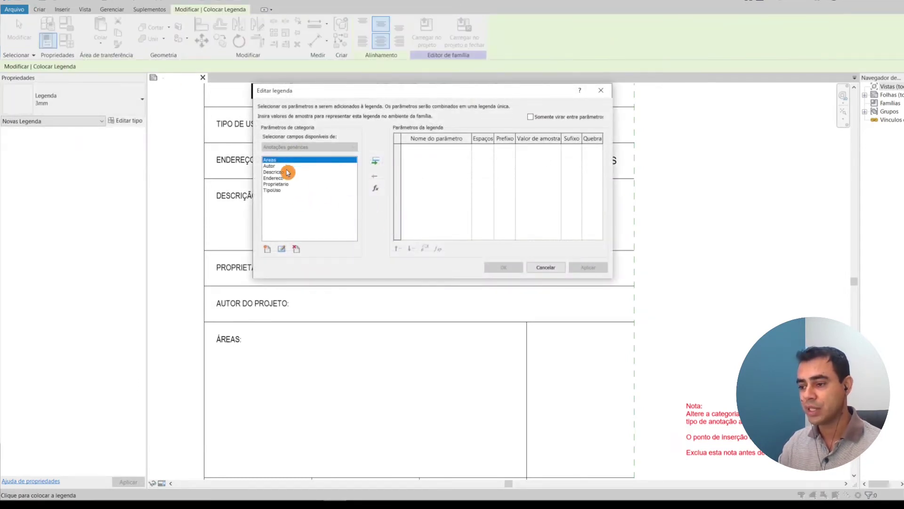
left_click(282, 172)
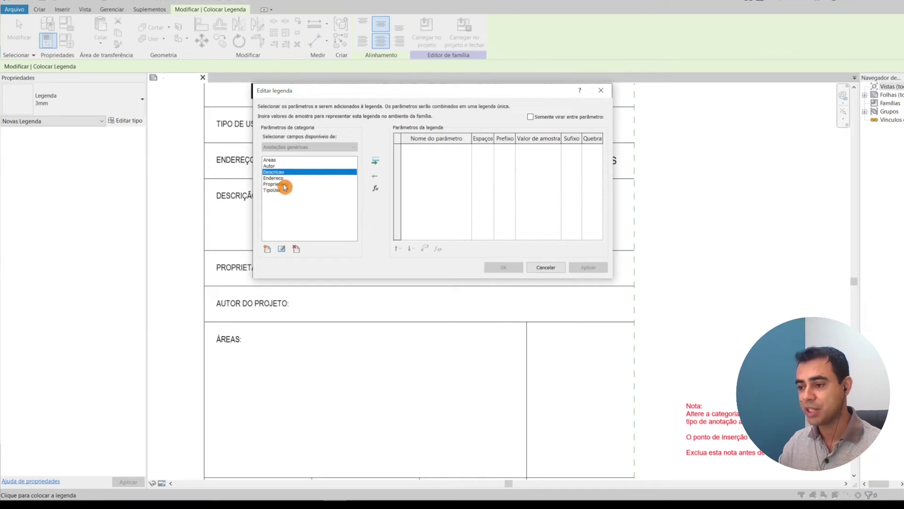
left_click(376, 161)
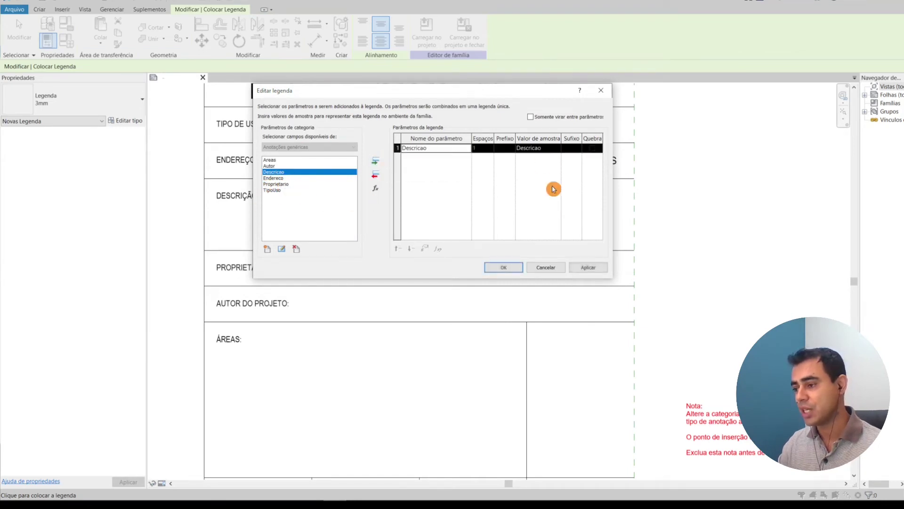
left_click(553, 151)
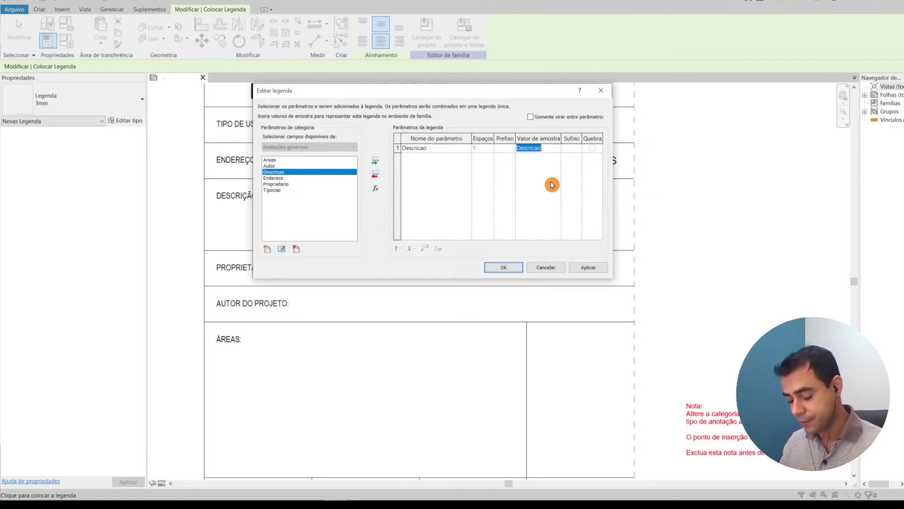
type("PRINCIPAL")
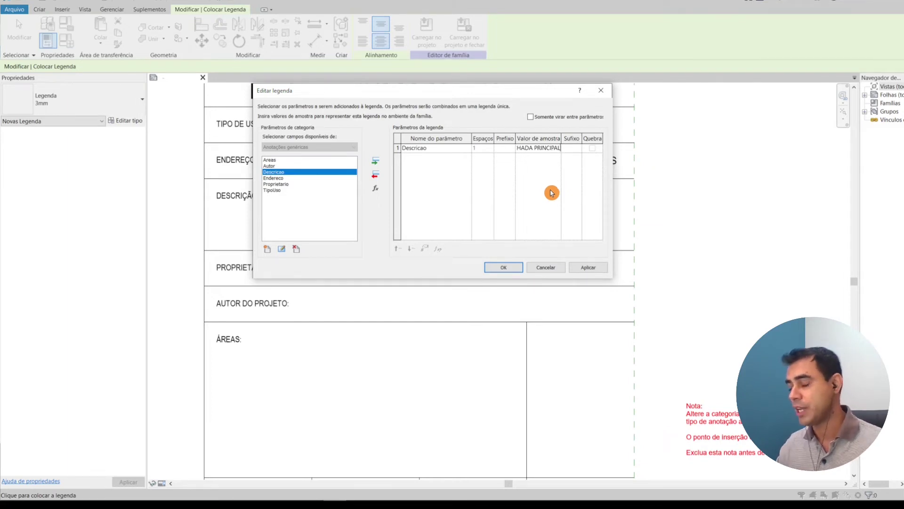
left_click(533, 150)
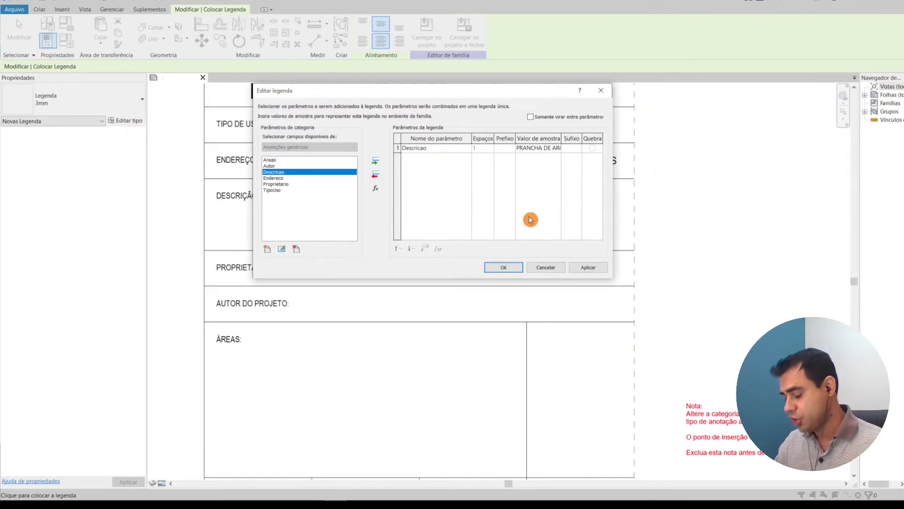
left_click(546, 198)
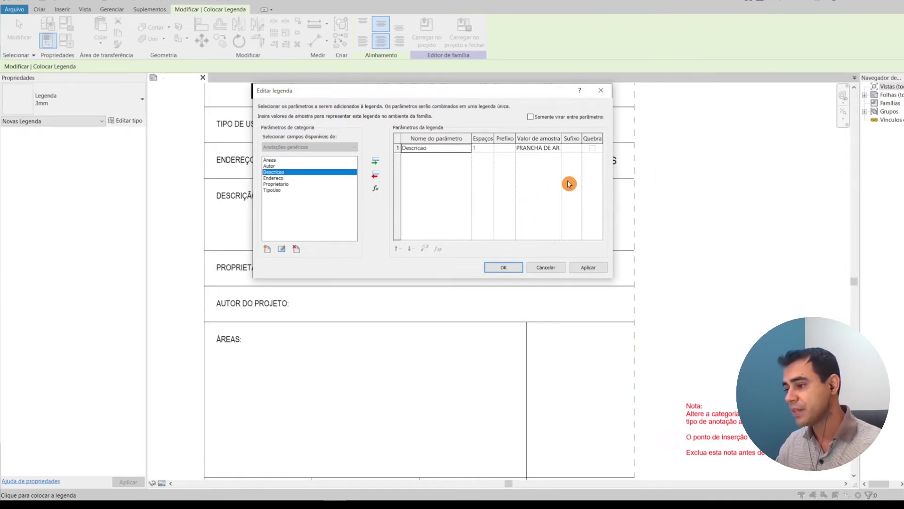
left_click(508, 268)
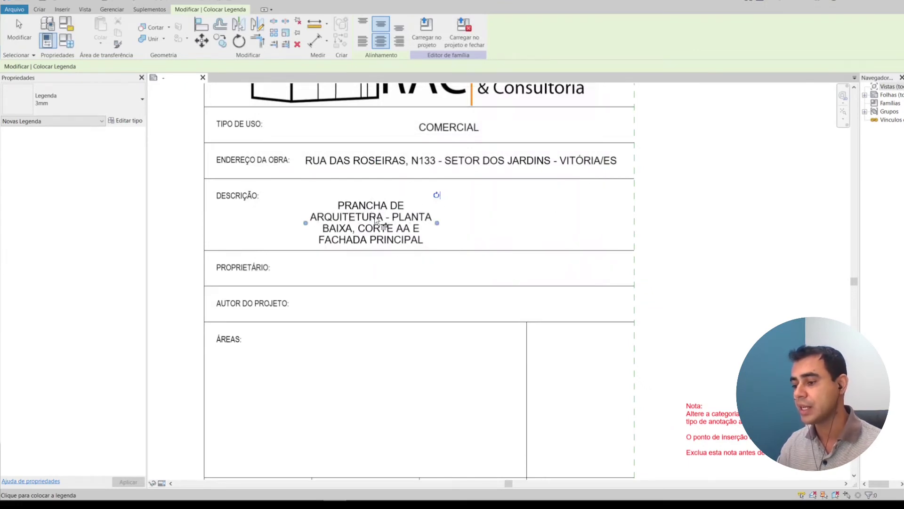
Shift the description label right and widen it so its text needs fewer lines
key("Escape")
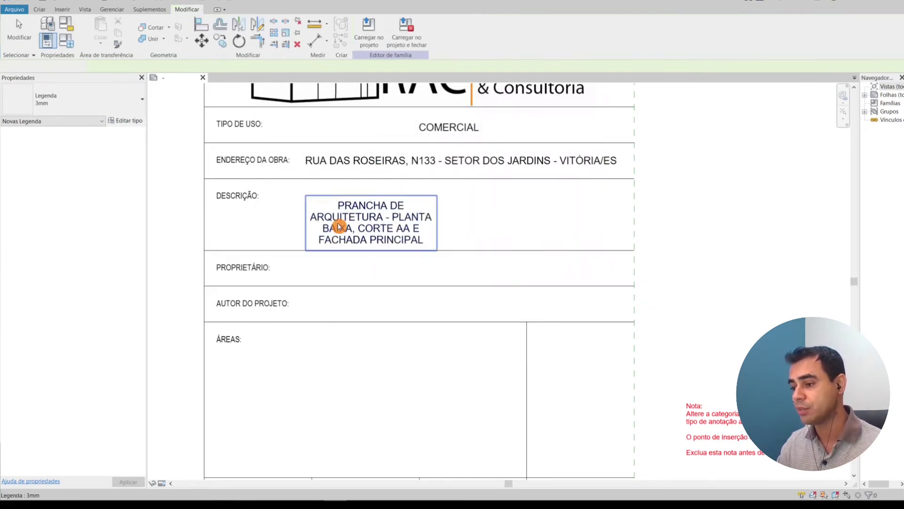
left_click(353, 225)
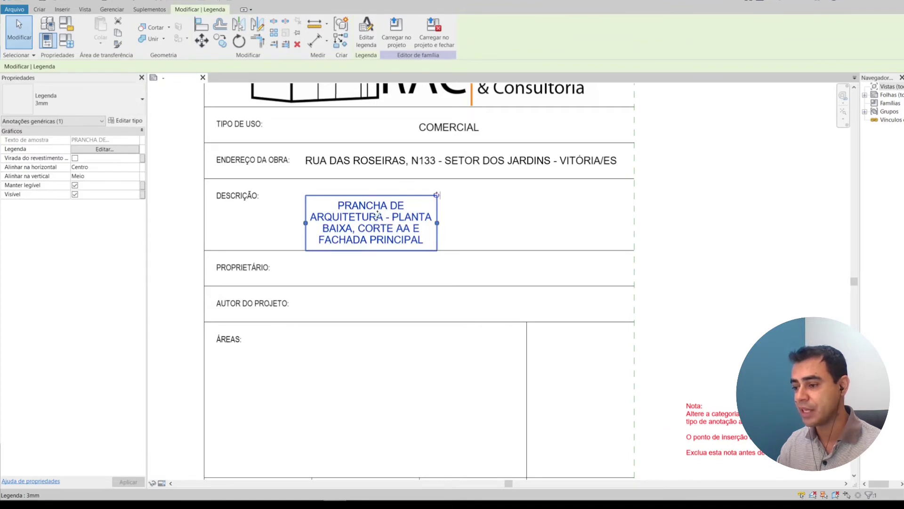
left_click_drag(370, 221, 419, 212)
left_click_drag(355, 213, 269, 214)
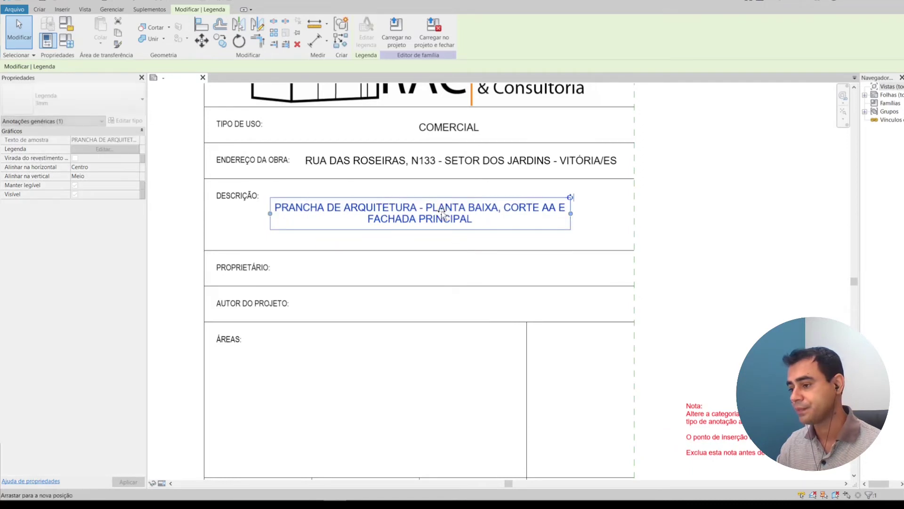
left_click(480, 243)
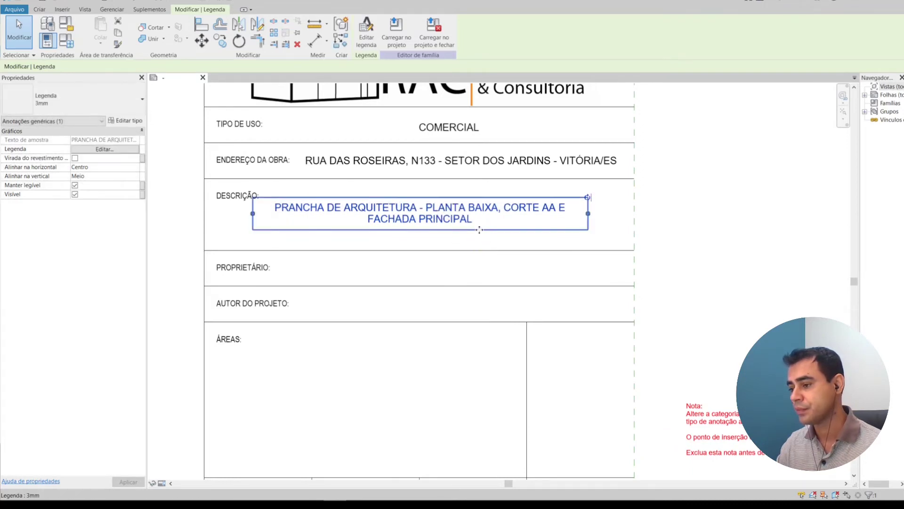
left_click_drag(480, 231, 508, 232)
Stretch the description label across the row, nudge it up, and set vertical alignment to Topo
left_click(367, 248)
left_click(283, 216)
left_click_drag(273, 219, 266, 216)
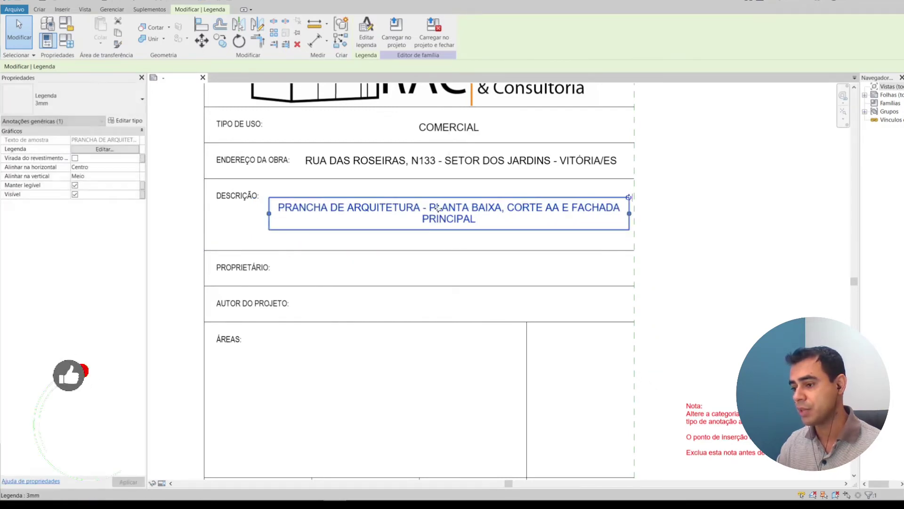
left_click_drag(437, 195, 438, 199)
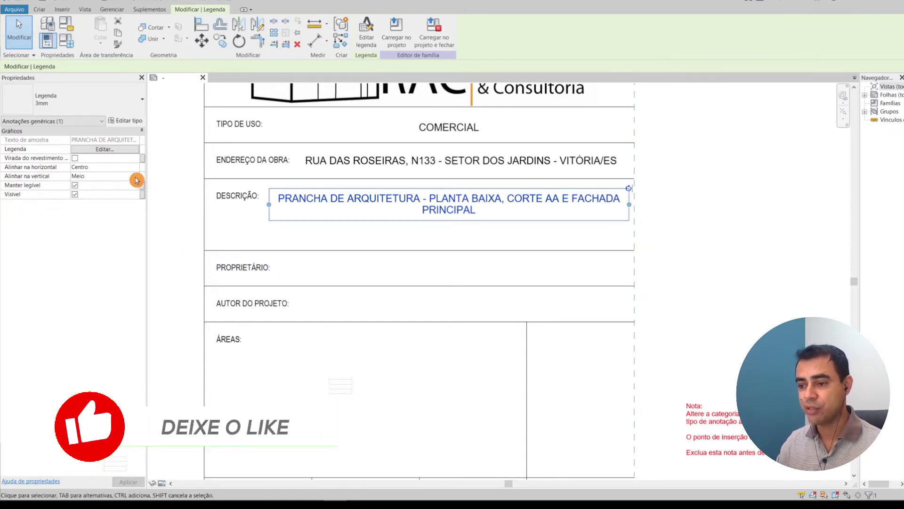
left_click(134, 176)
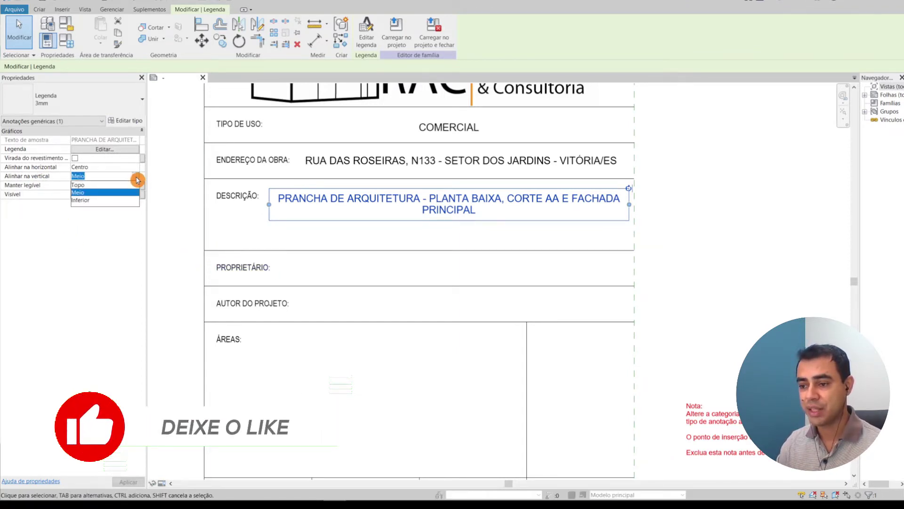
left_click(87, 184)
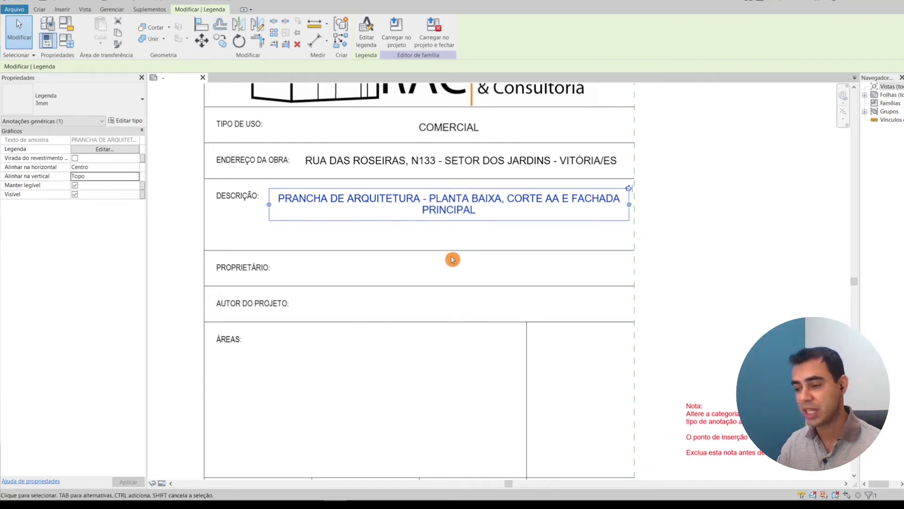
Place a Proprietario label in the PROPRIETÁRIO row with the owner's name as sample value
key("Escape")
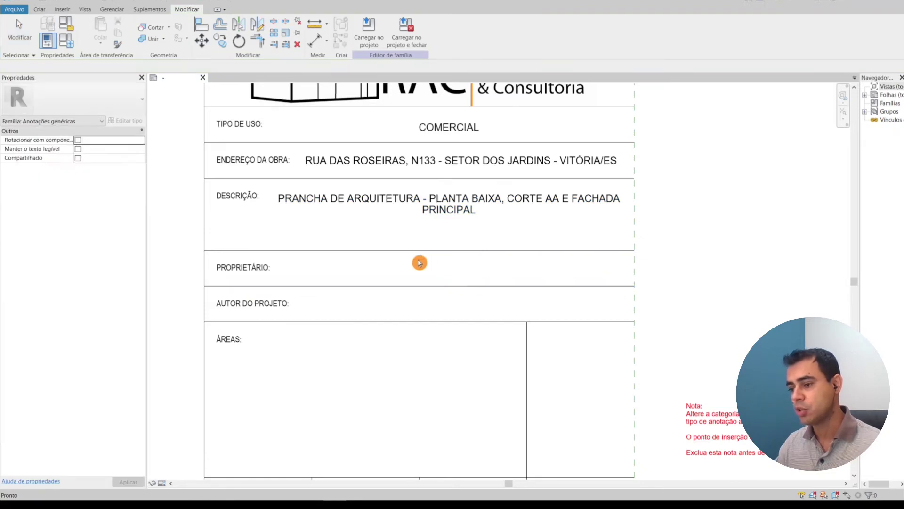
middle_click_drag(419, 262, 417, 206)
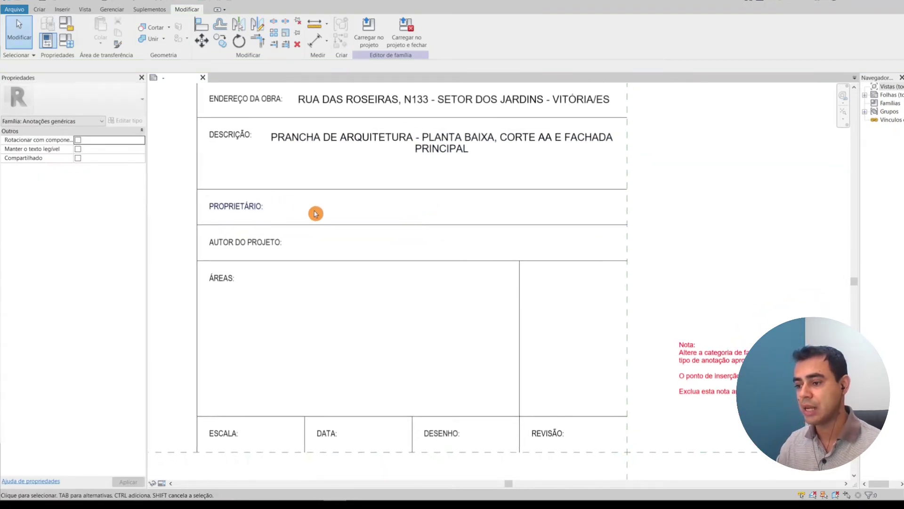
left_click(40, 10)
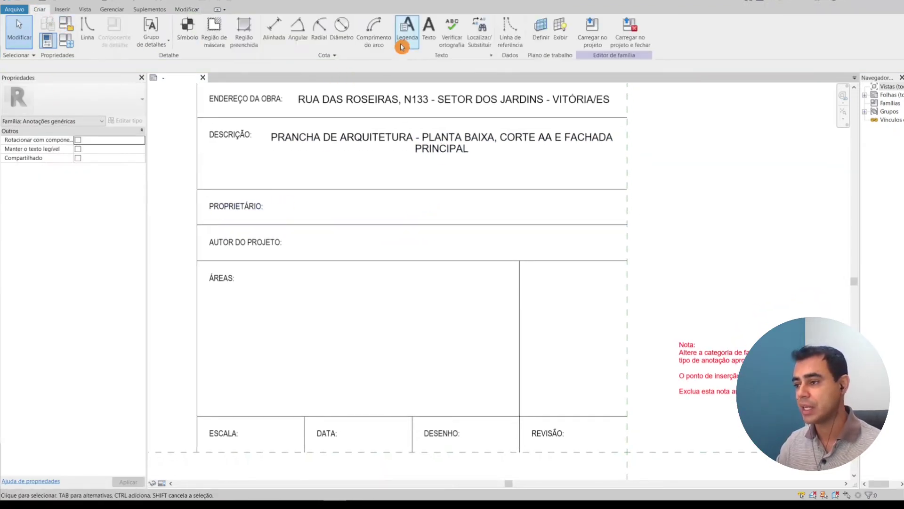
left_click(407, 29)
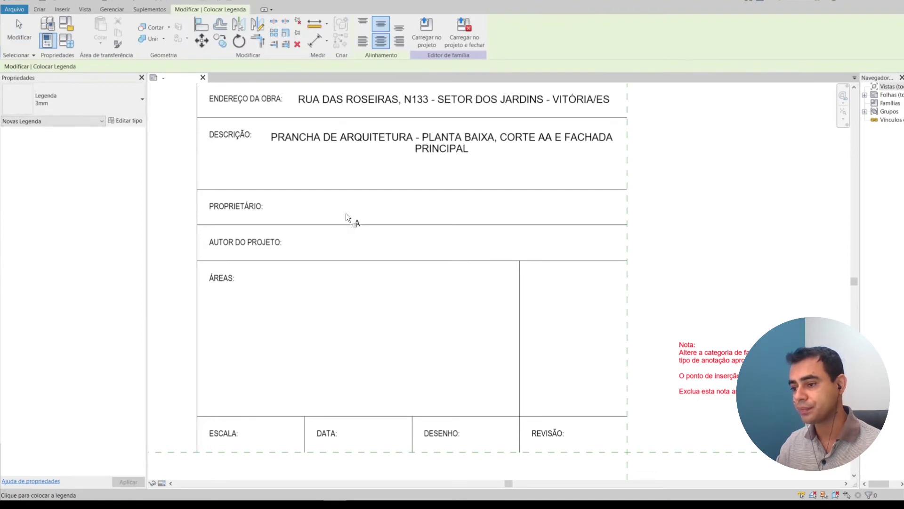
left_click(308, 207)
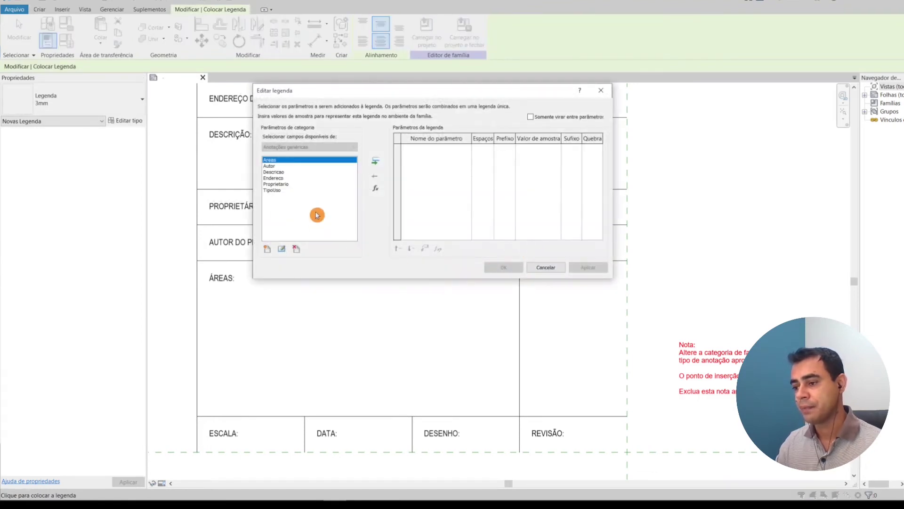
left_click(293, 184)
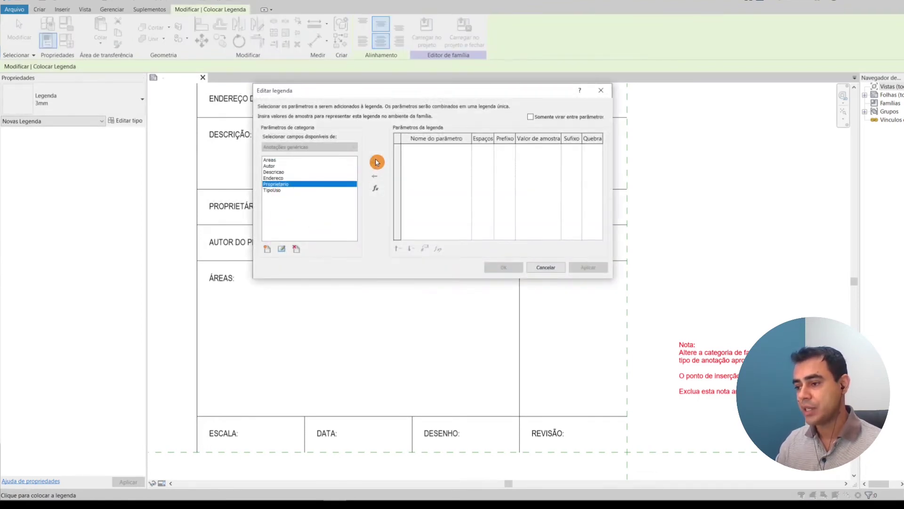
left_click(377, 162)
left_click(554, 151)
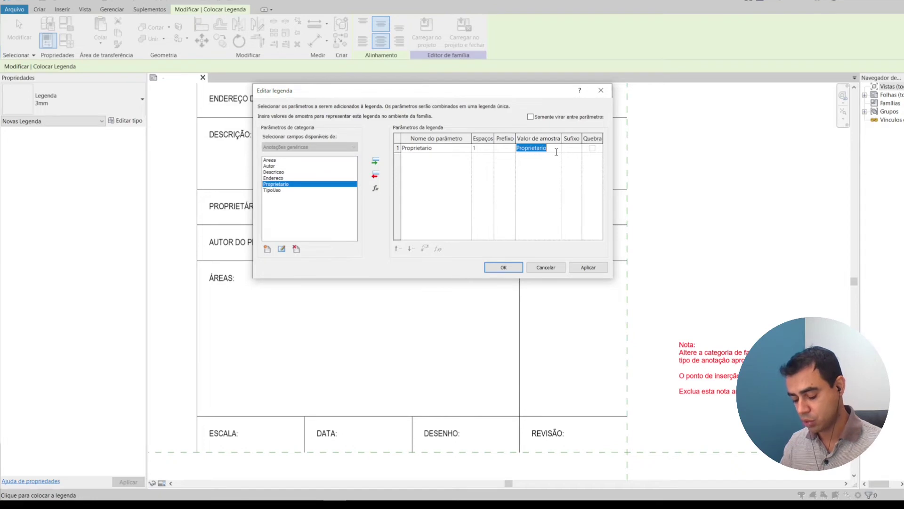
type("JOSUÉ MARQUES")
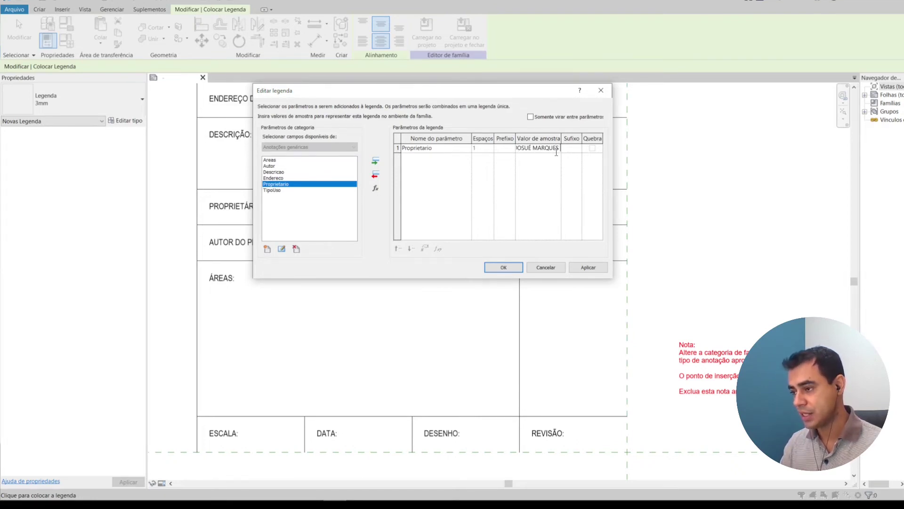
type(" DE MOA")
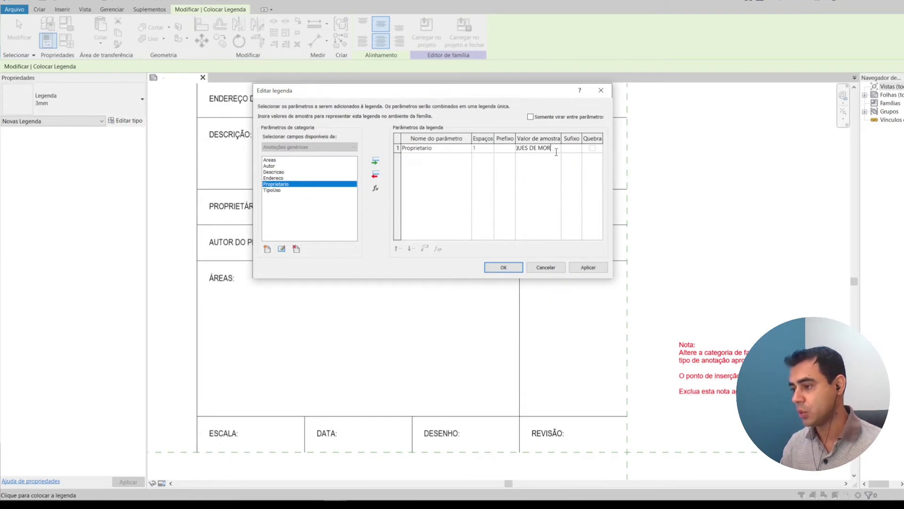
left_click(504, 271)
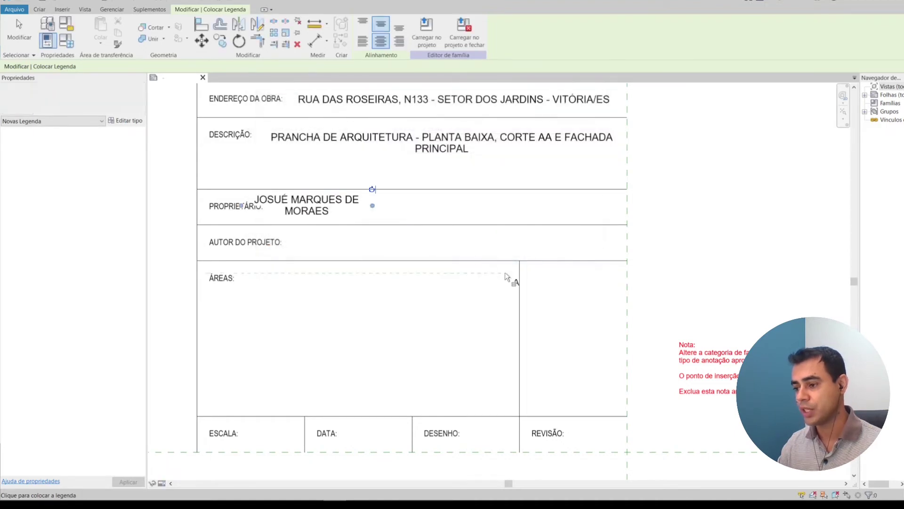
Move the owner label beside PROPRIETÁRIO, widen it to one line, and left-align it (Esquerda)
key("Escape")
left_click(318, 209)
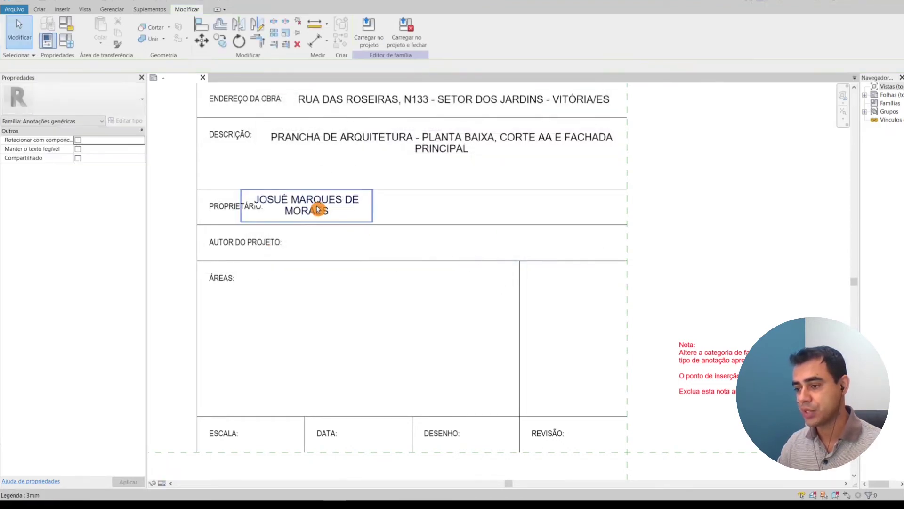
left_click(313, 206)
left_click_drag(313, 207, 445, 207)
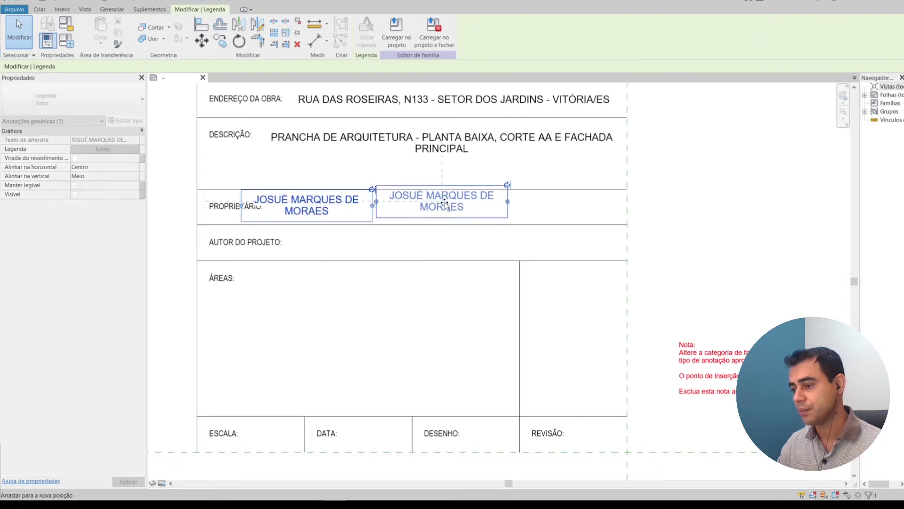
left_click_drag(375, 205, 268, 207)
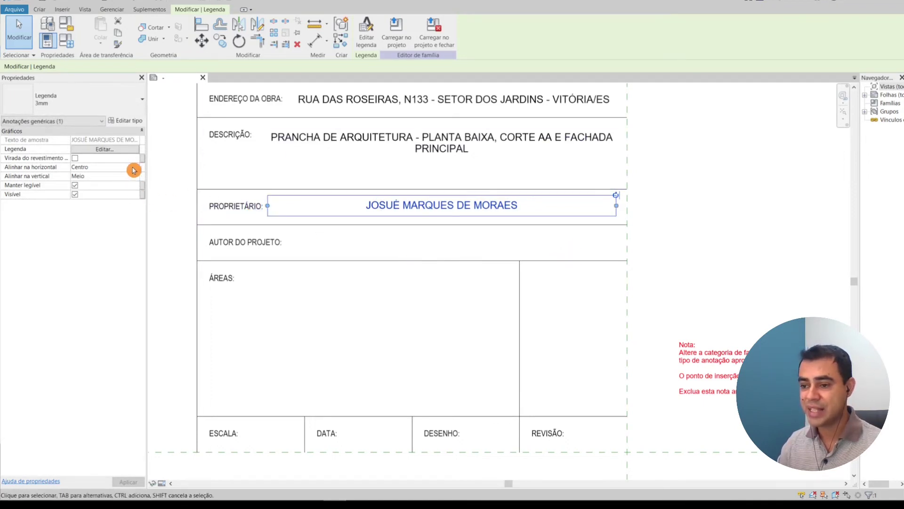
left_click(135, 171)
left_click(98, 178)
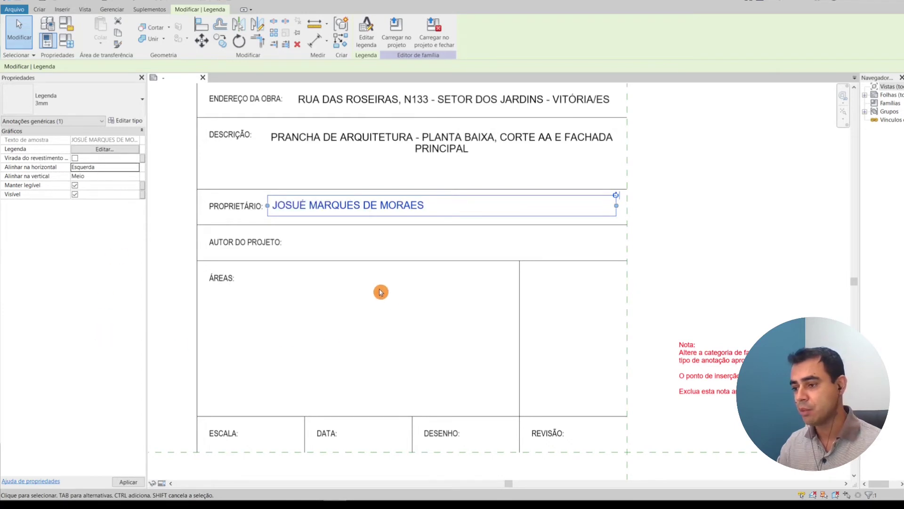
left_click(334, 249)
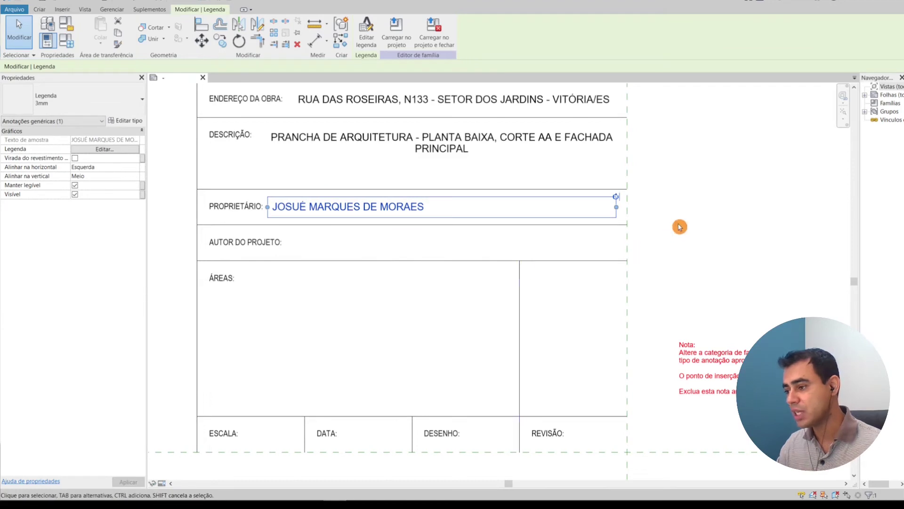
left_click(673, 227)
left_click(311, 298)
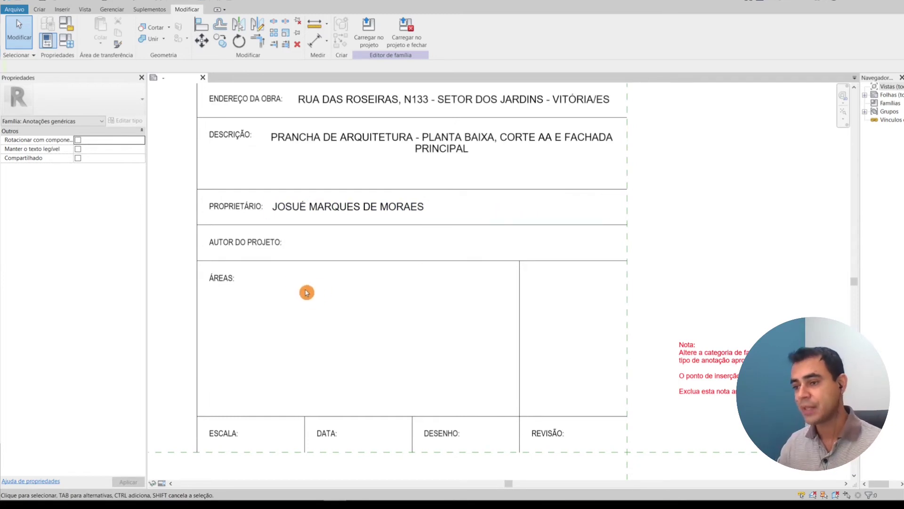
left_click(44, 13)
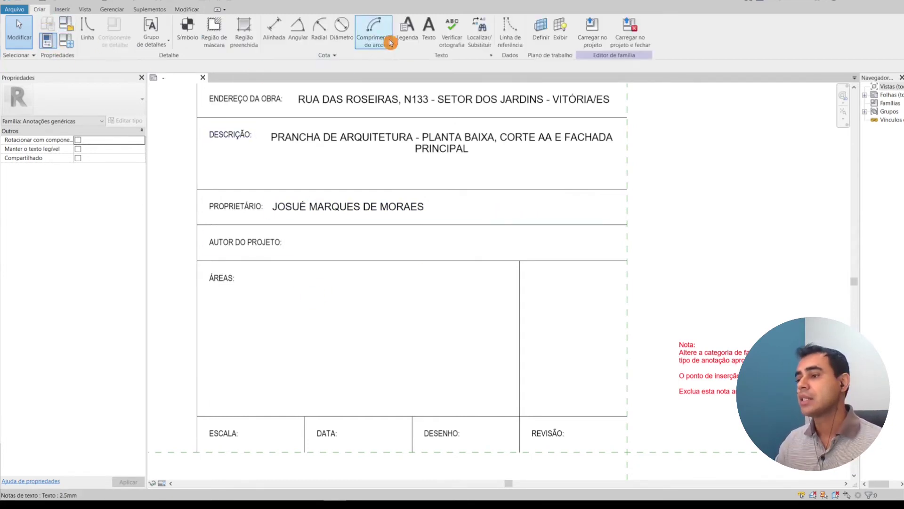
Place an Autor label in the AUTOR DO PROJETO row with the author's name as sample value
left_click(401, 36)
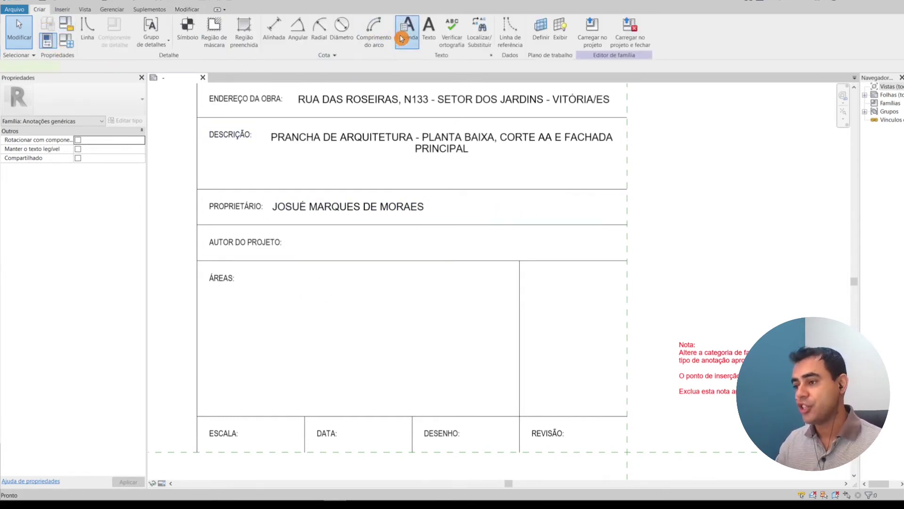
left_click(306, 240)
left_click(277, 166)
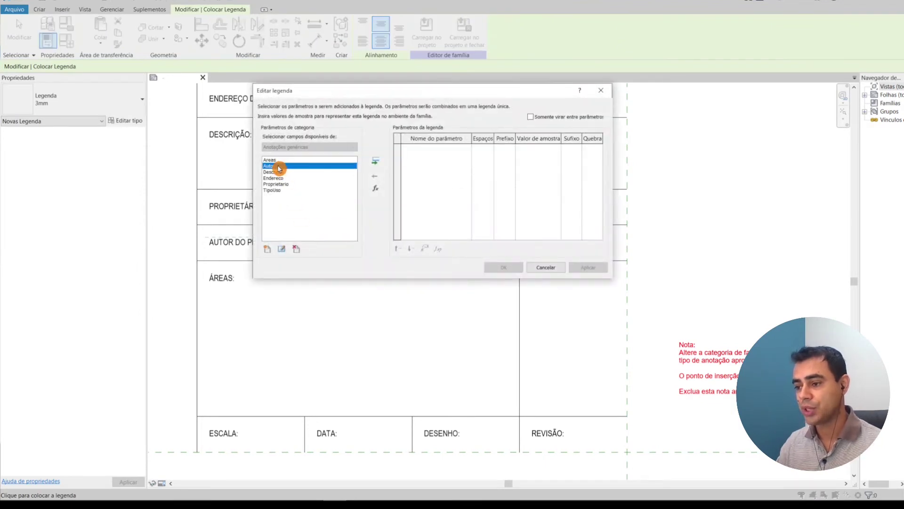
left_click(379, 162)
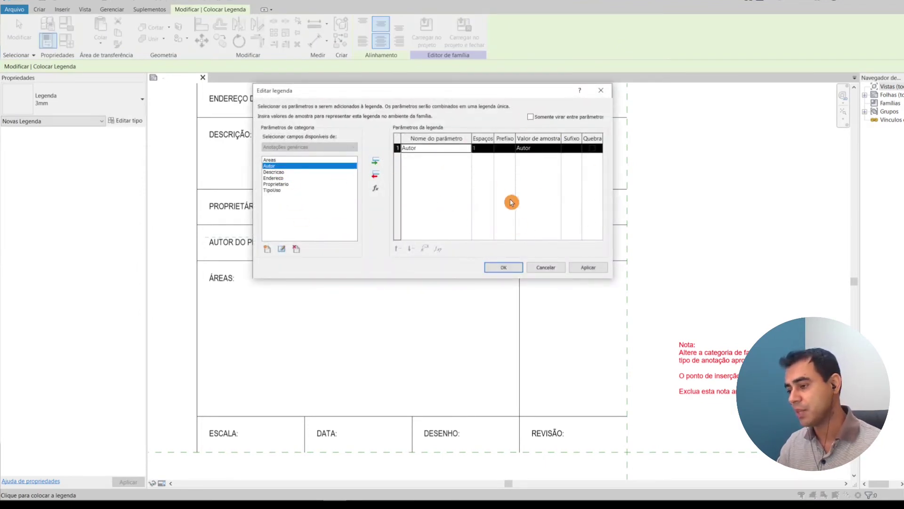
left_click(547, 149)
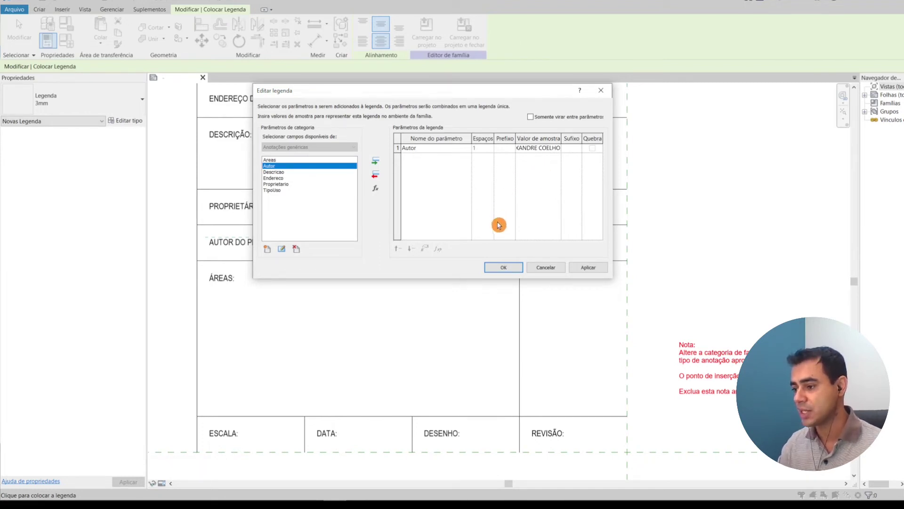
left_click(504, 267)
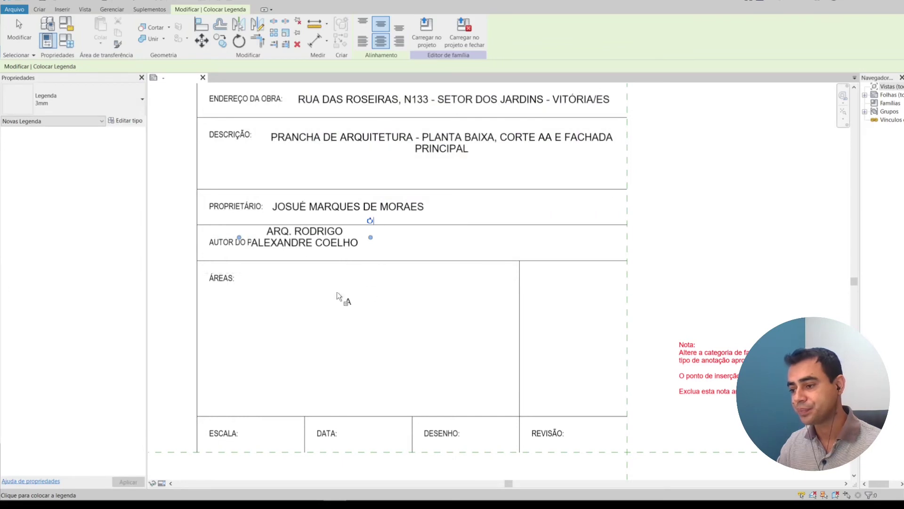
Move the author label beside AUTOR DO PROJETO, widen it to one line, and left-align it
left_click(316, 256)
left_click_drag(311, 240, 442, 245, "ctrl")
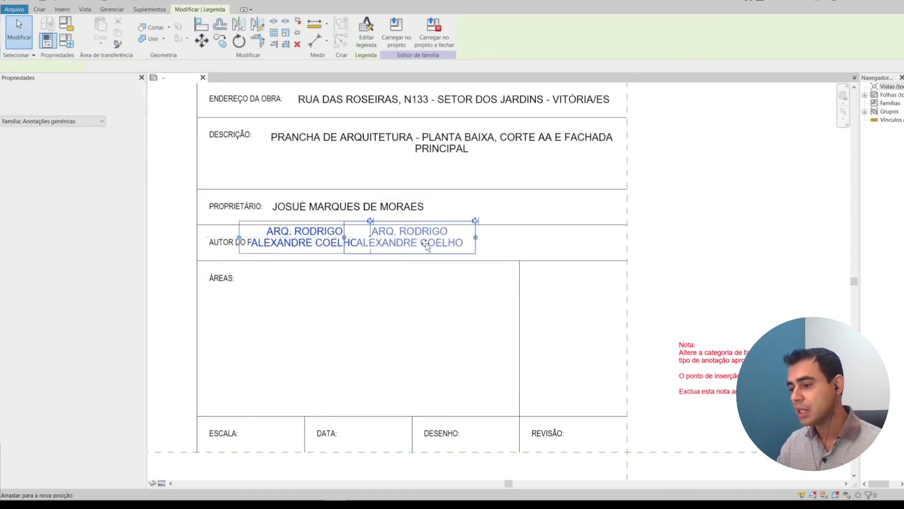
left_click_drag(370, 238, 286, 243)
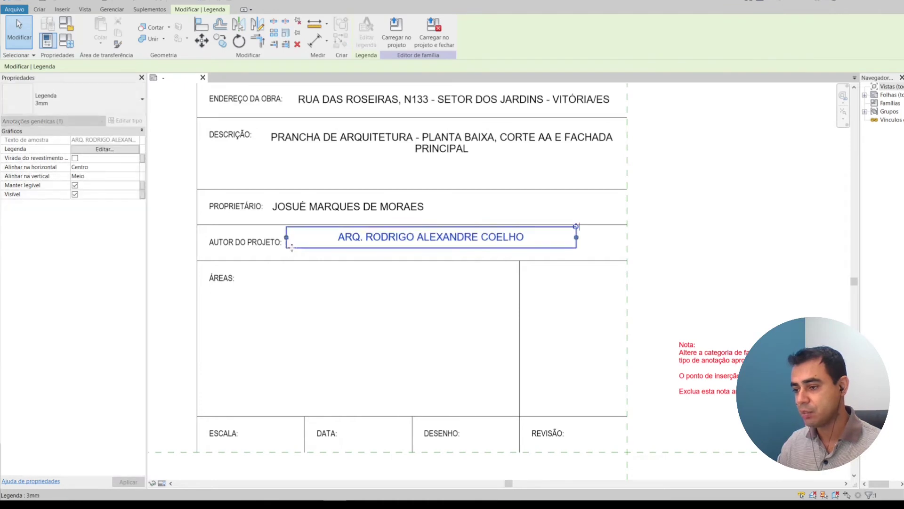
left_click(124, 167)
left_click(134, 169)
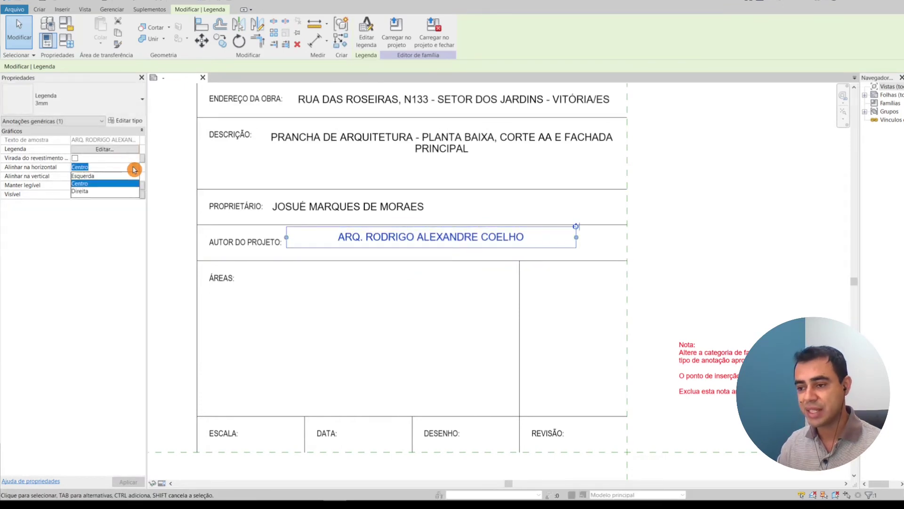
left_click(99, 178)
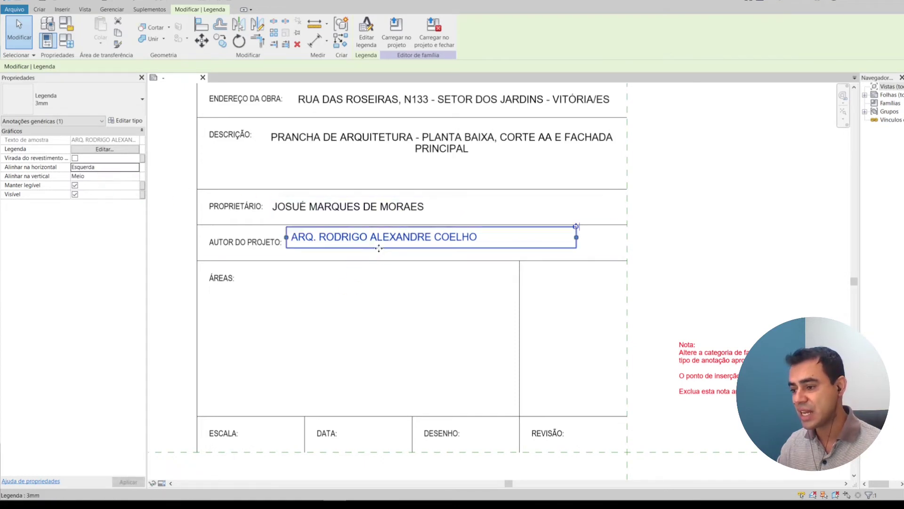
Fine-tune the author label's vertical position and stretch its box to the right
left_click_drag(376, 257, 379, 252)
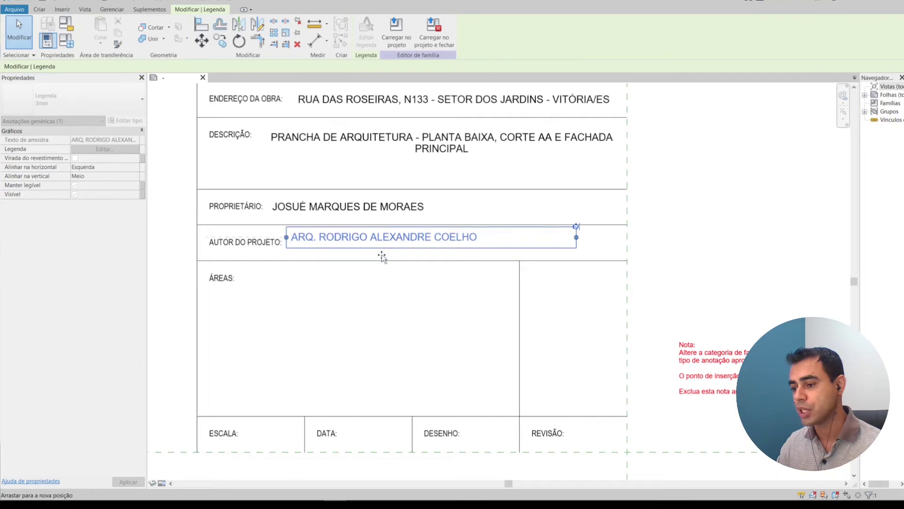
left_click_drag(379, 252, 382, 254)
key("Up")
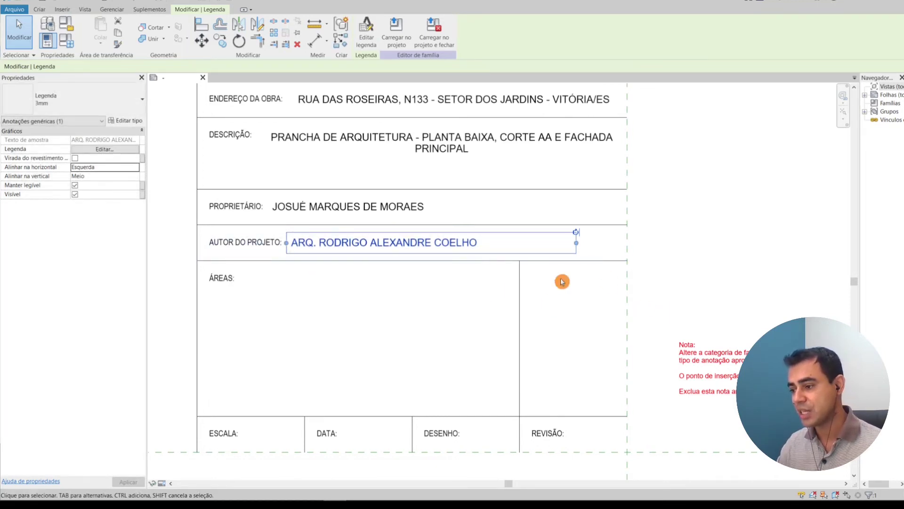
left_click_drag(580, 246, 624, 246)
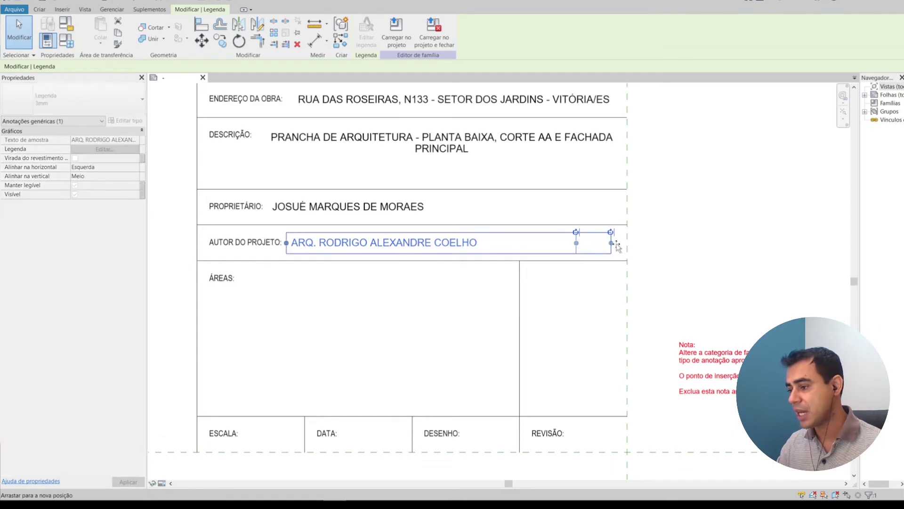
left_click(658, 285)
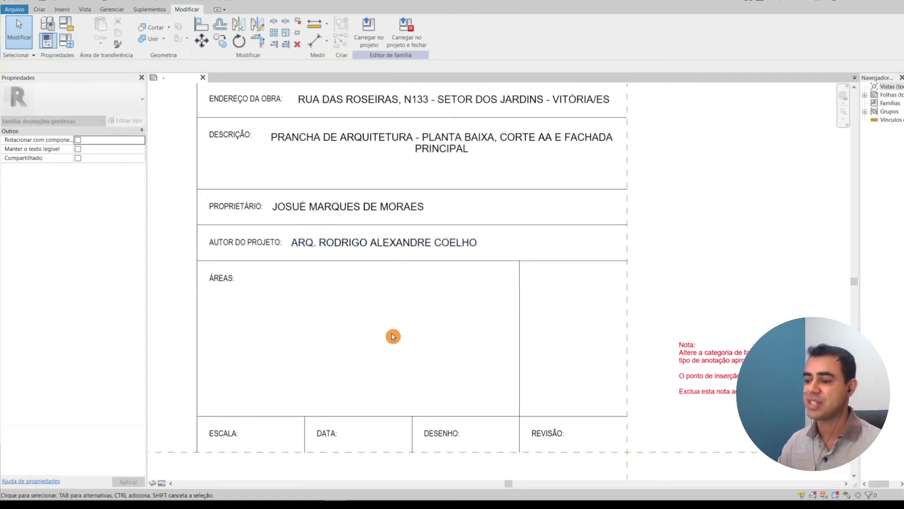
middle_click_drag(408, 315, 409, 260)
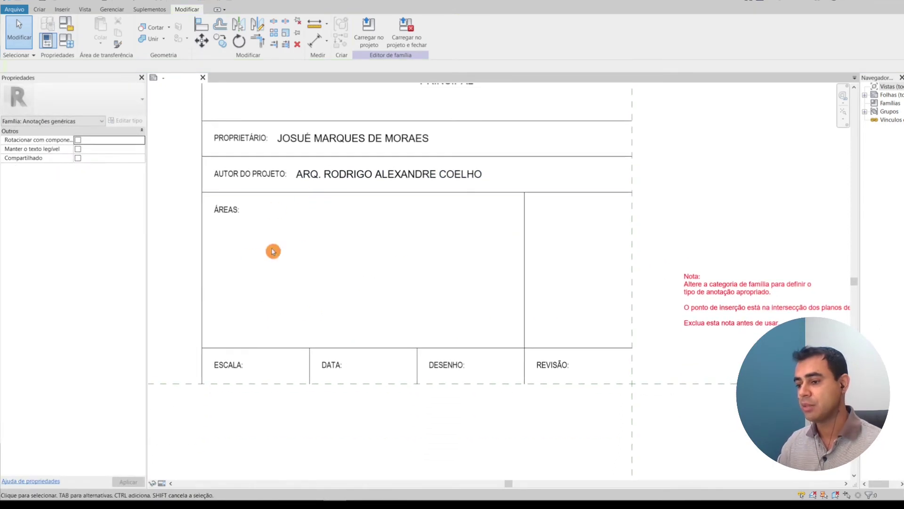
Create a label in the ÁREAS cell with the Areas parameter and begin editing its sample value
left_click(41, 10)
left_click(407, 28)
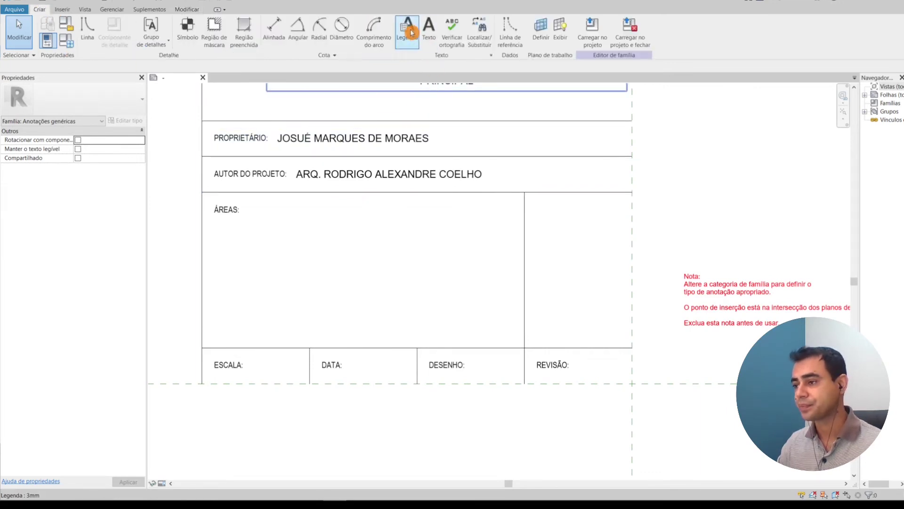
left_click(272, 226)
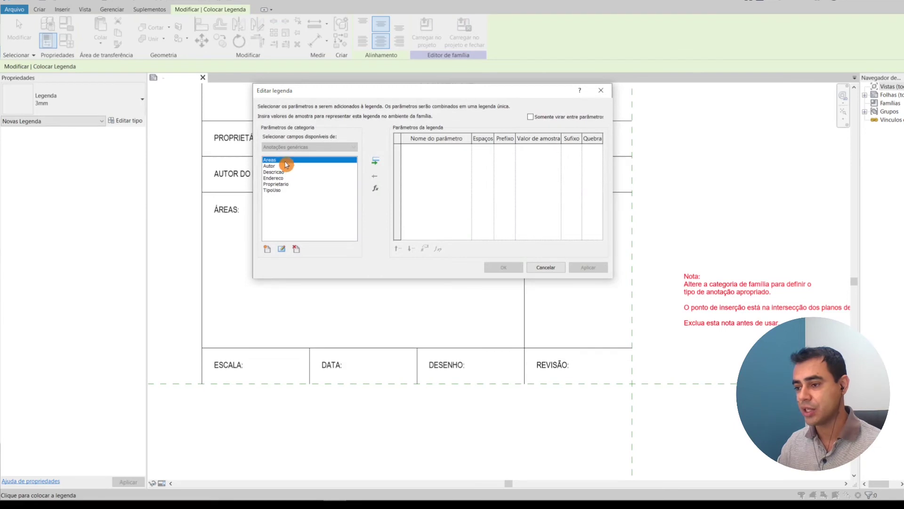
left_click(375, 162)
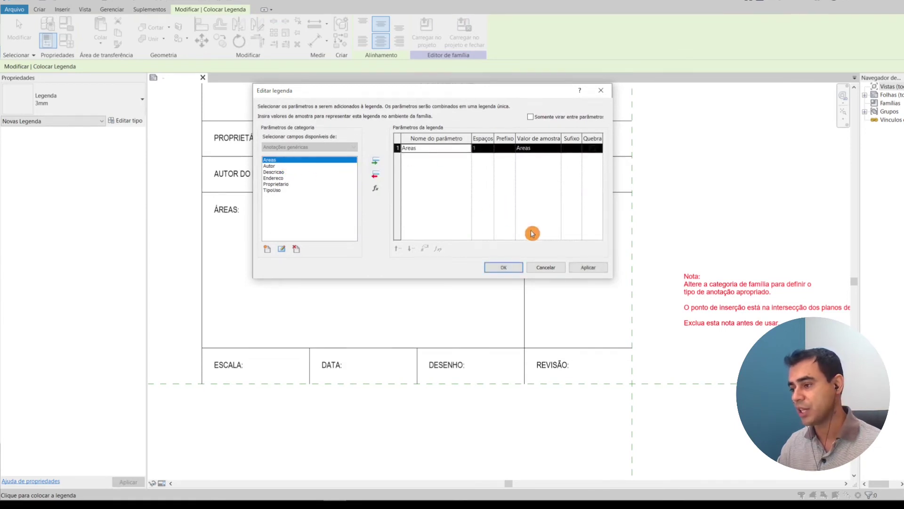
left_click(547, 148)
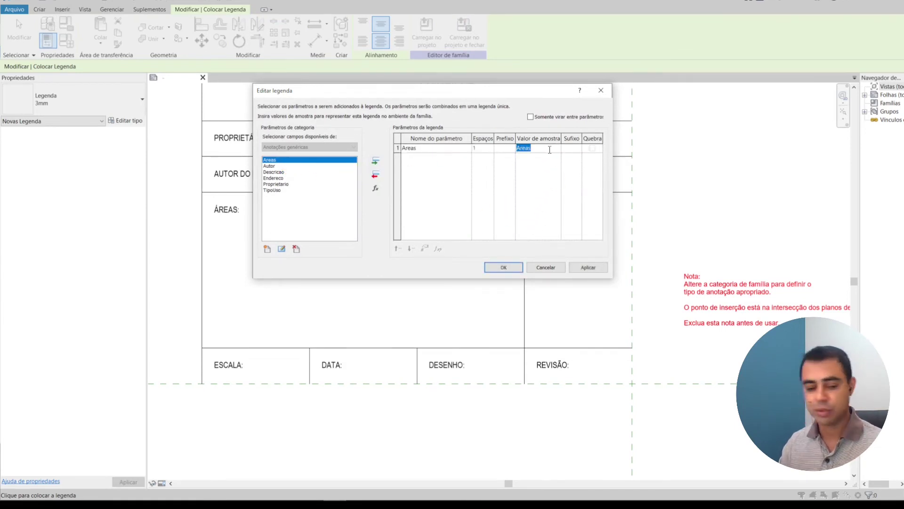
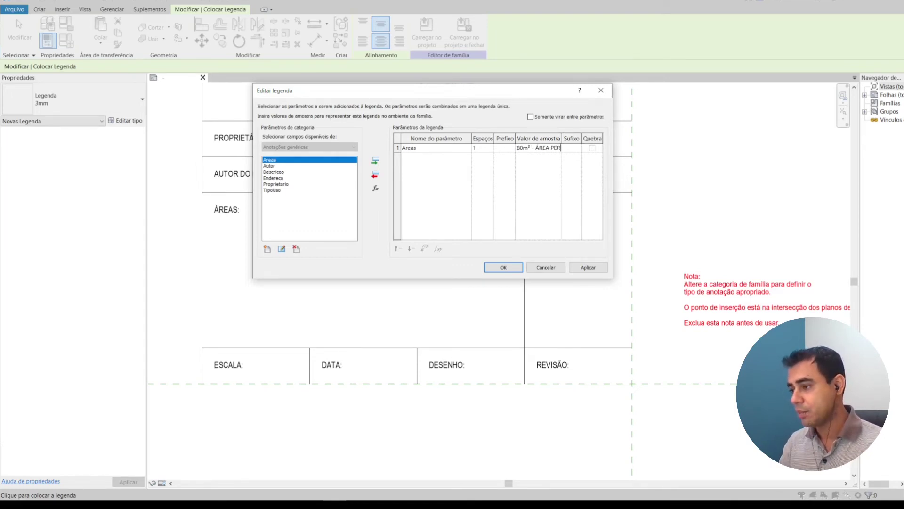
Finish the 180m² built / 60m² permeable sample, then place the Areas label under ÁREAS:
type("ÁVEL..... 60m²")
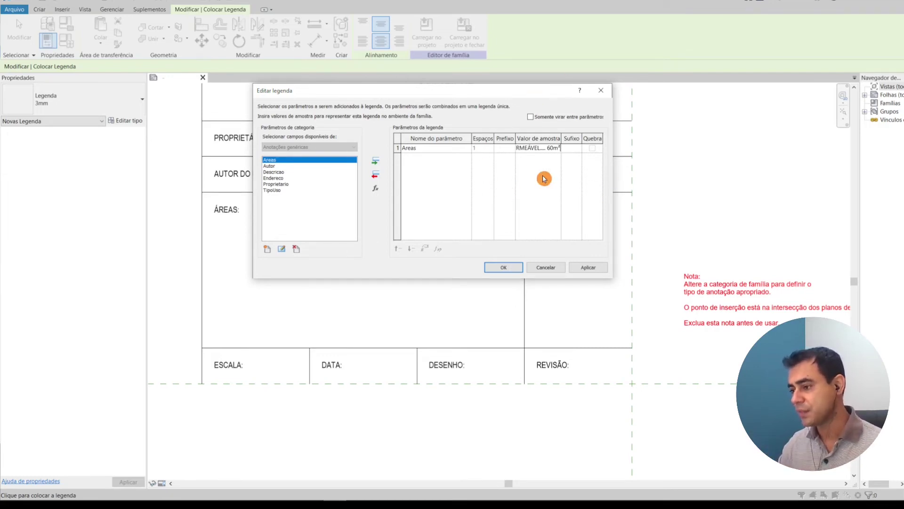
left_click(504, 267)
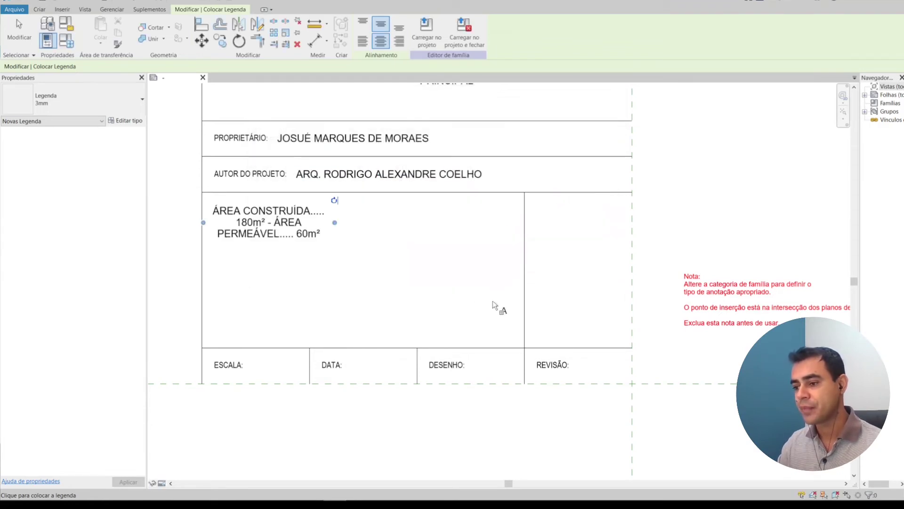
key("Escape")
mouse_move(293, 220)
left_mouse_down("ctrl")
mouse_move(338, 258)
mouse_move(315, 230)
left_mouse_up("ctrl")
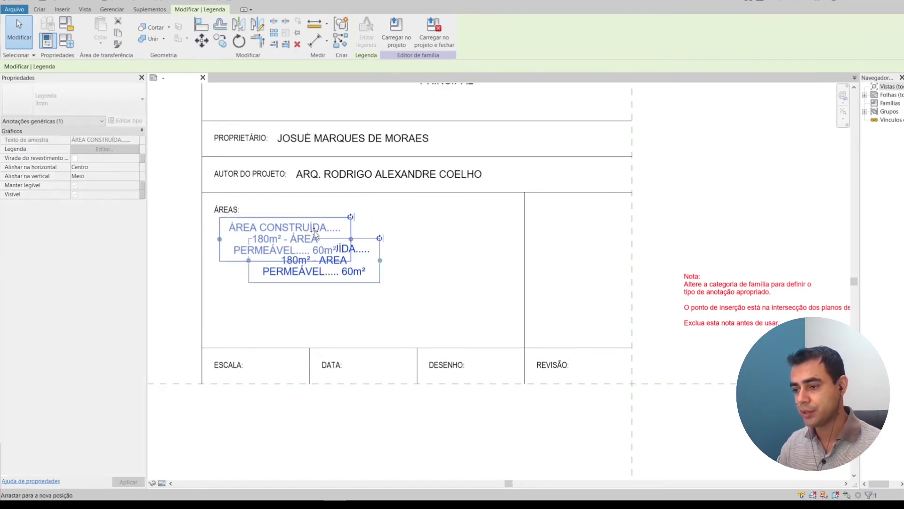
Set the area label's alignment to Esquerda horizontally and Topo vertically
left_click(135, 169)
left_click(101, 176)
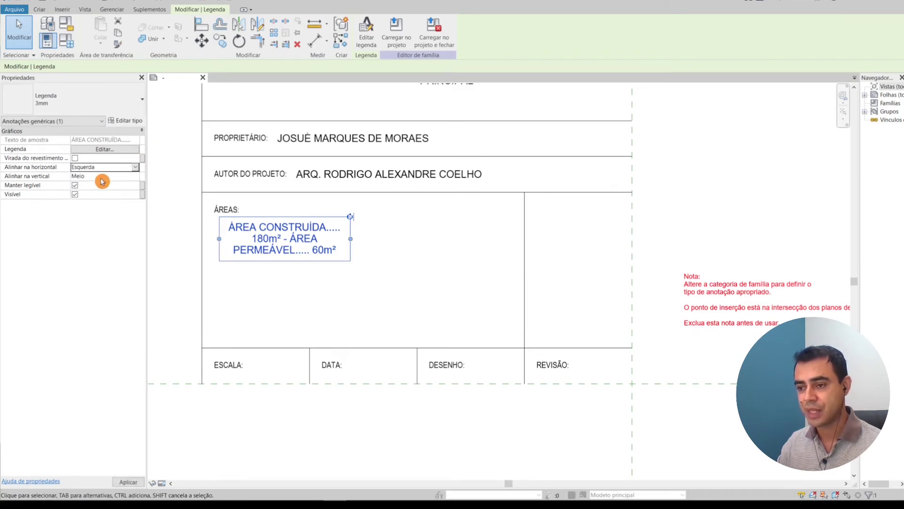
left_click(136, 176)
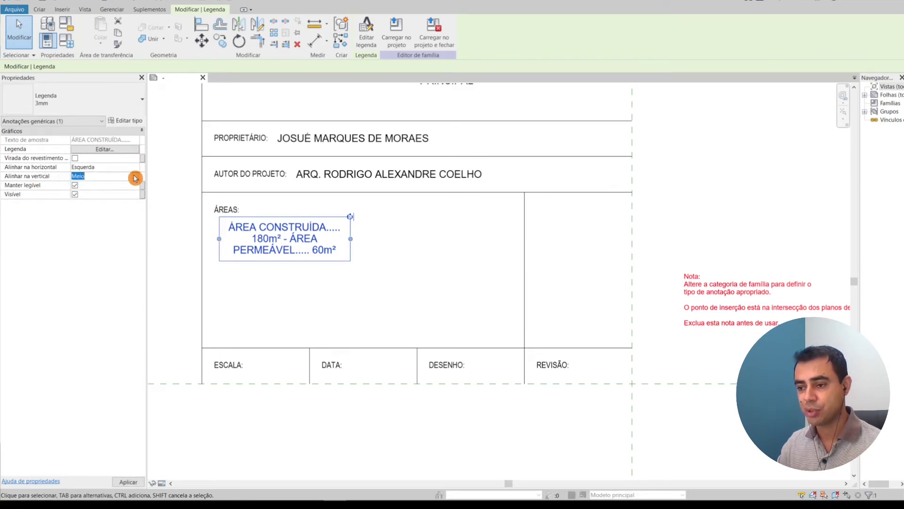
left_click(97, 185)
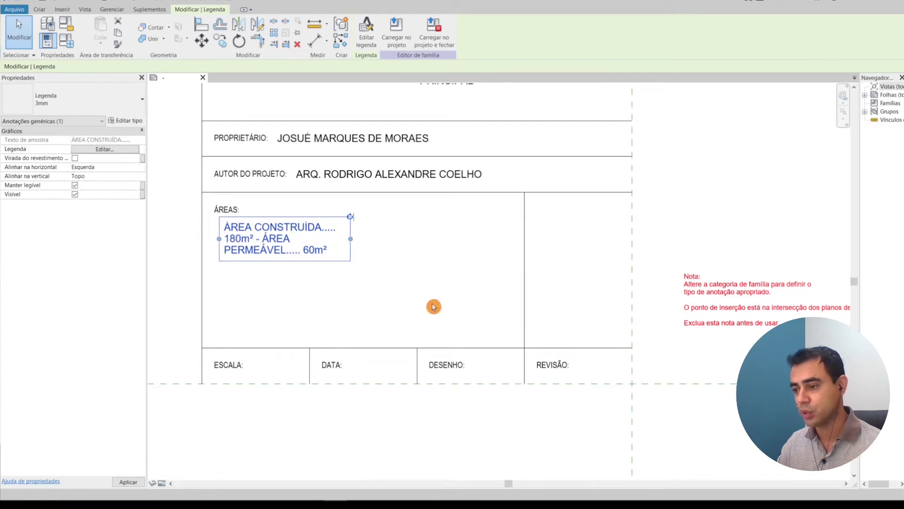
Widen the area label box so the built and permeable areas read on one line
left_click_drag(352, 240, 519, 256)
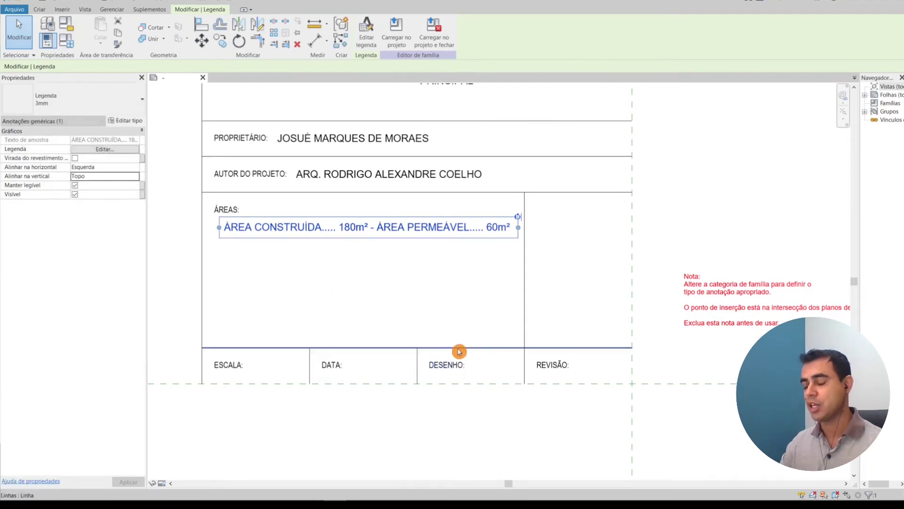
left_click(580, 366)
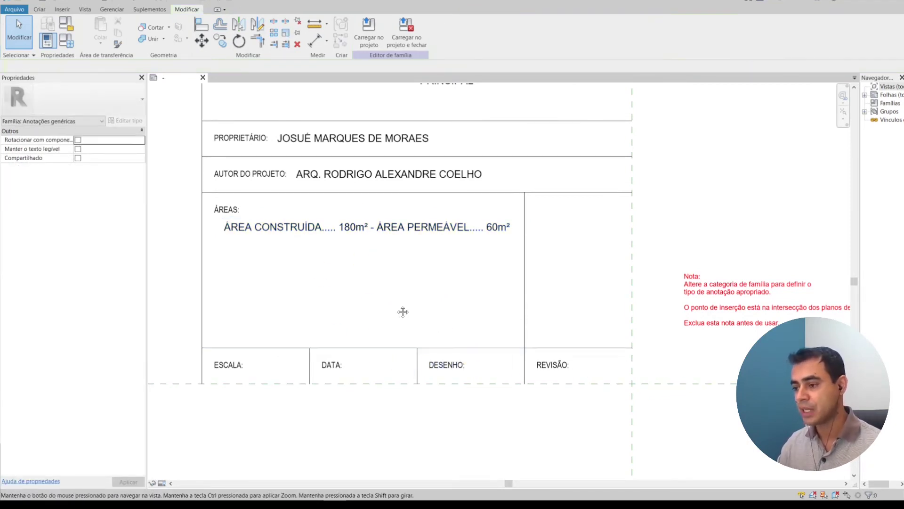
middle_click_drag(404, 311, 389, 285)
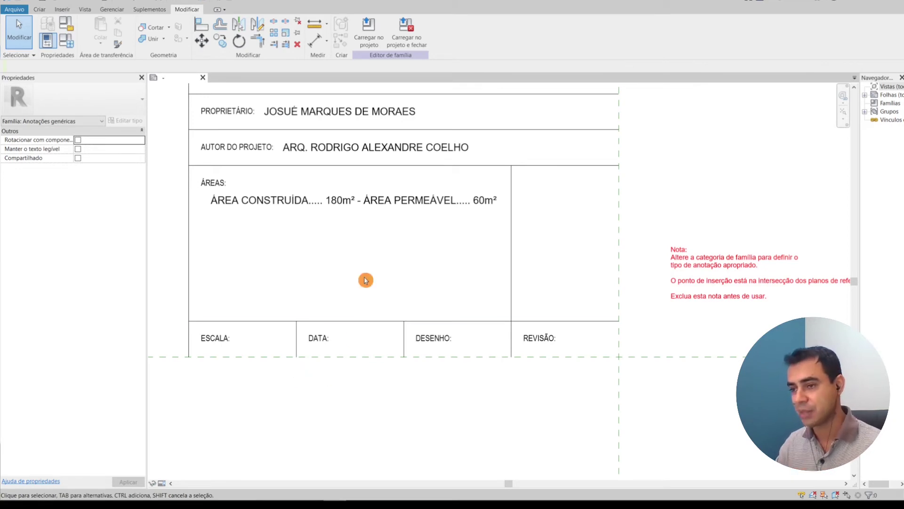
Start a new label in the ESCALA cell of the title block
left_click(39, 9)
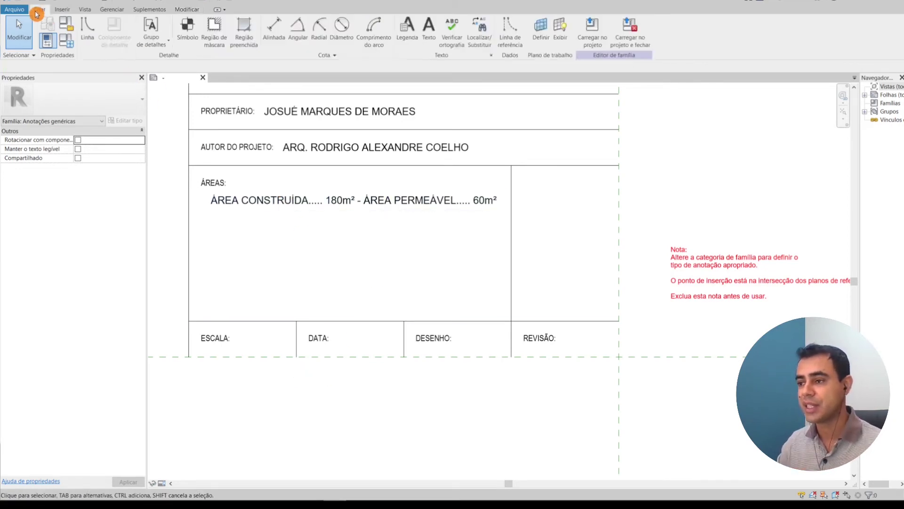
left_click(406, 33)
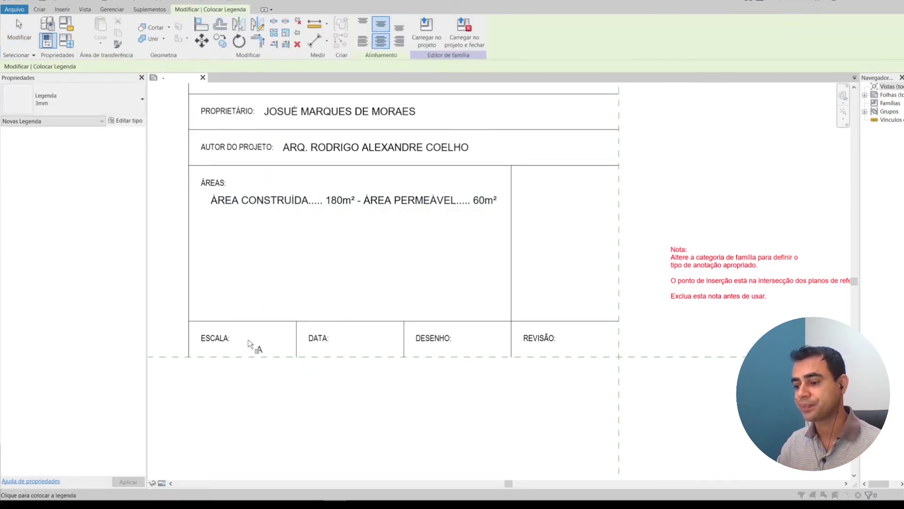
left_click(261, 365)
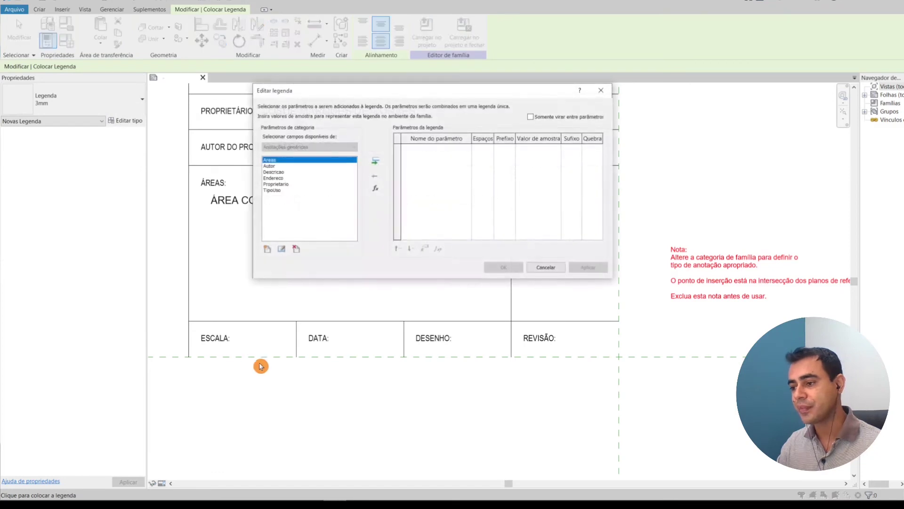
Create an Escala text instance parameter grouped under Dados de identidade
left_click(266, 251)
type("eSC")
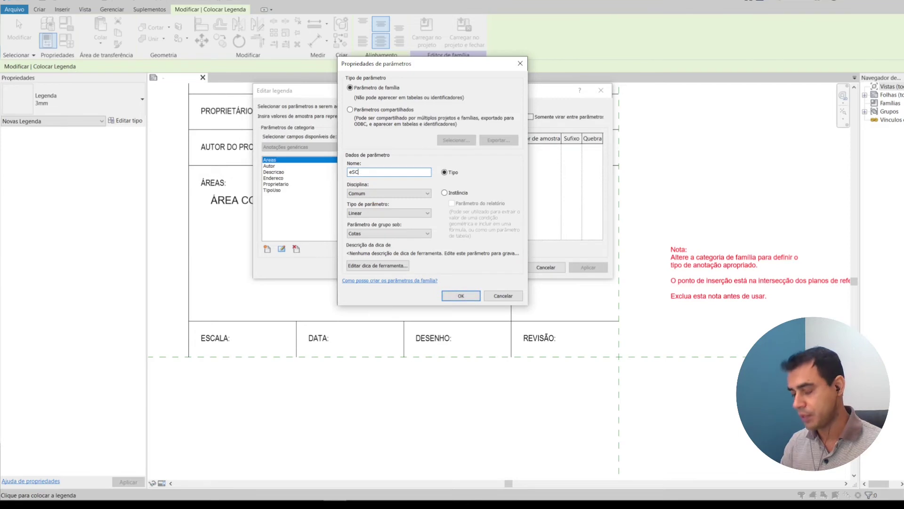
key("BackSpace")
key("BackSpace")
key("BackSpace")
type("scala")
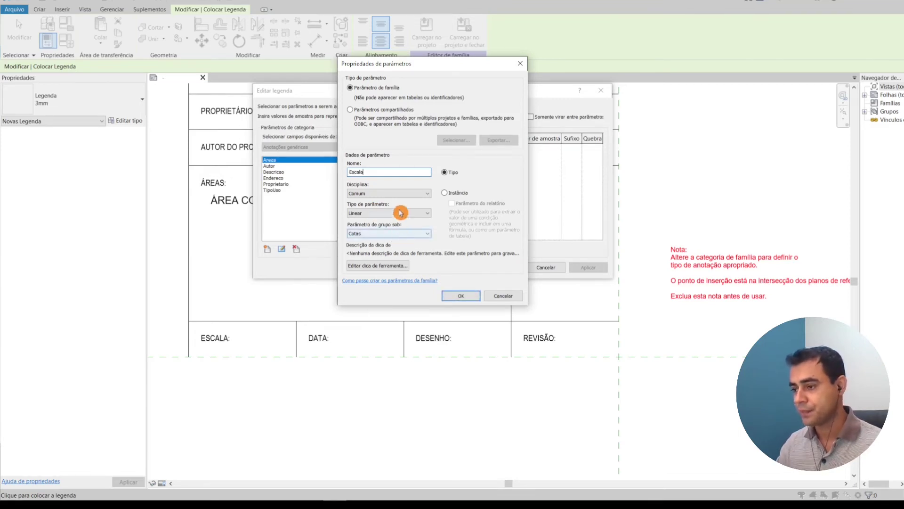
left_click(396, 213)
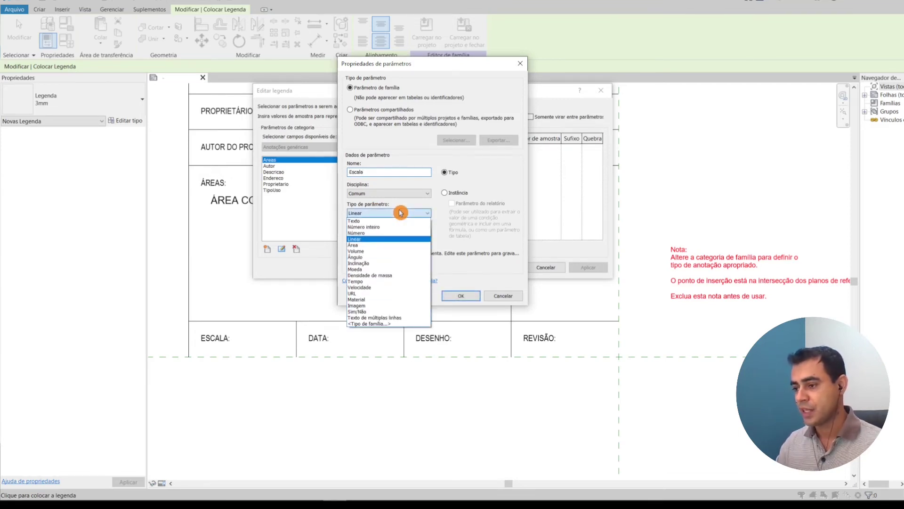
left_click(389, 219)
left_click(414, 233)
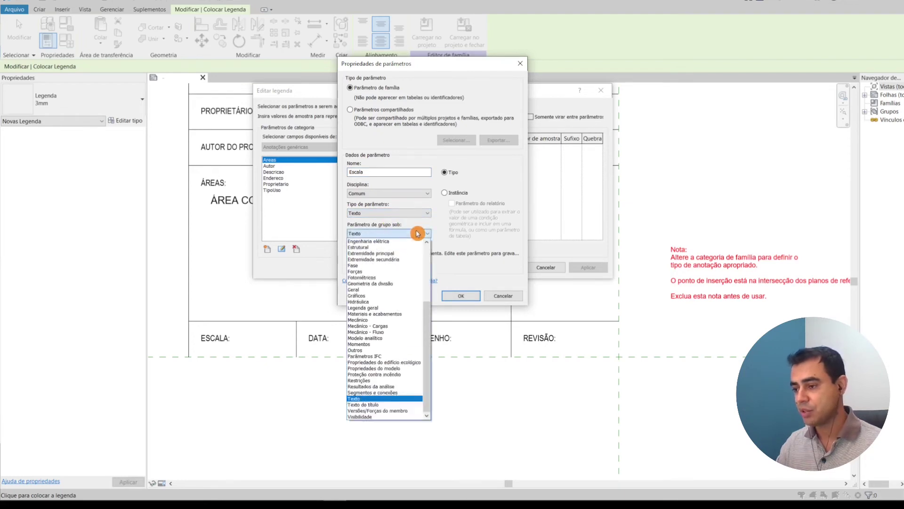
scroll(400, 367, "up", 3)
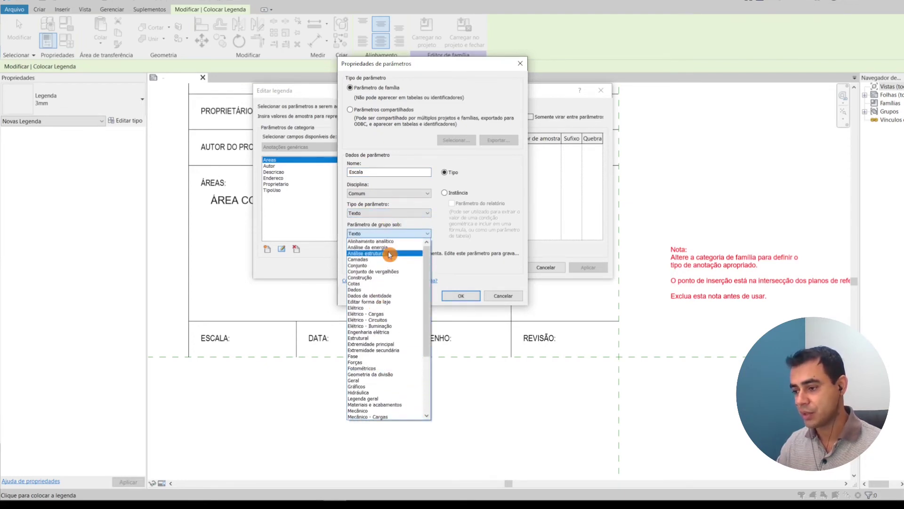
key("Escape")
key("d")
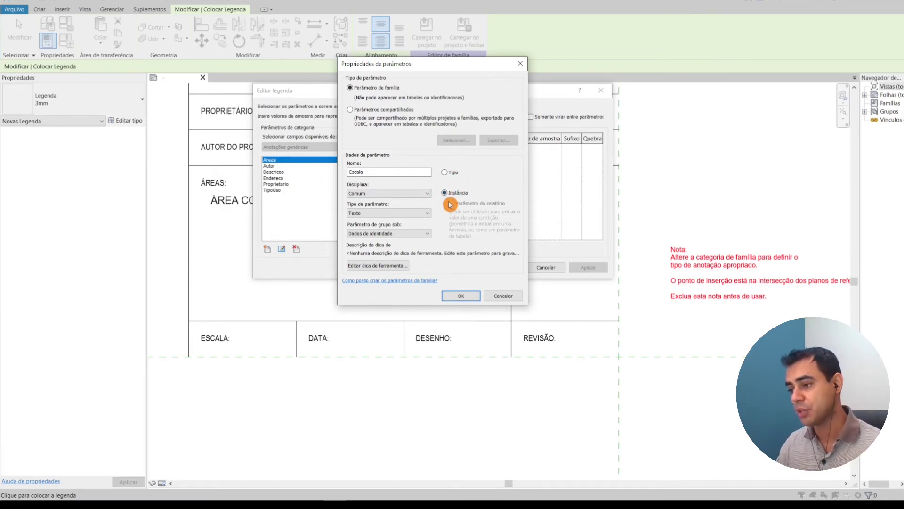
left_click(461, 295)
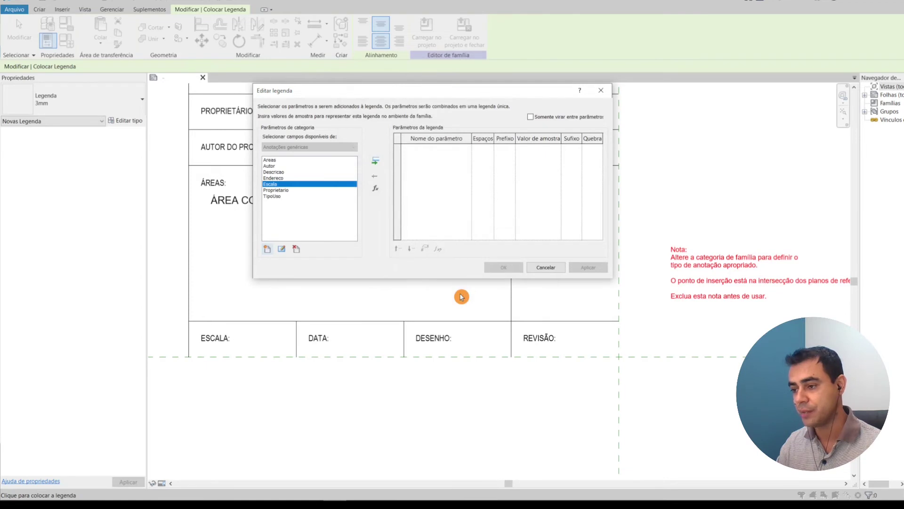
Add a Data parameter of type Texto, instance, under Dados de identidade
left_click(268, 249)
type("Data")
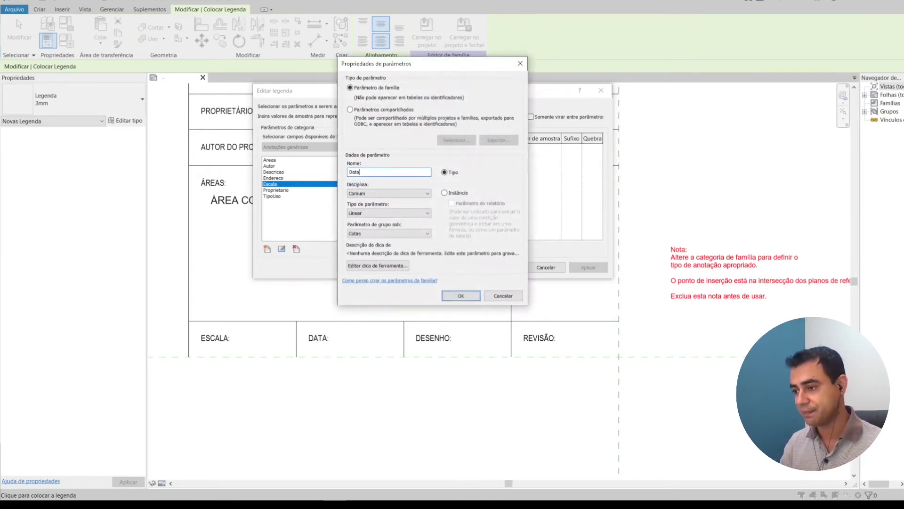
left_click(412, 213)
left_click(406, 221)
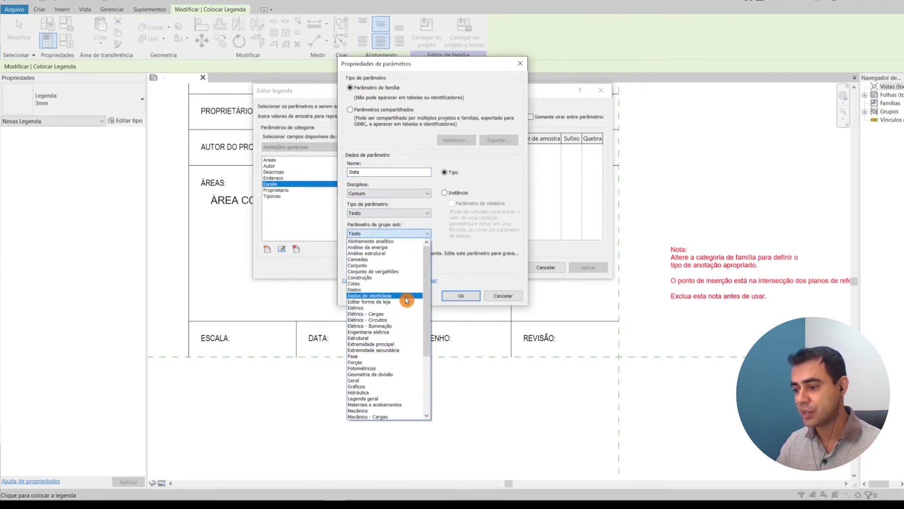
left_click(407, 297)
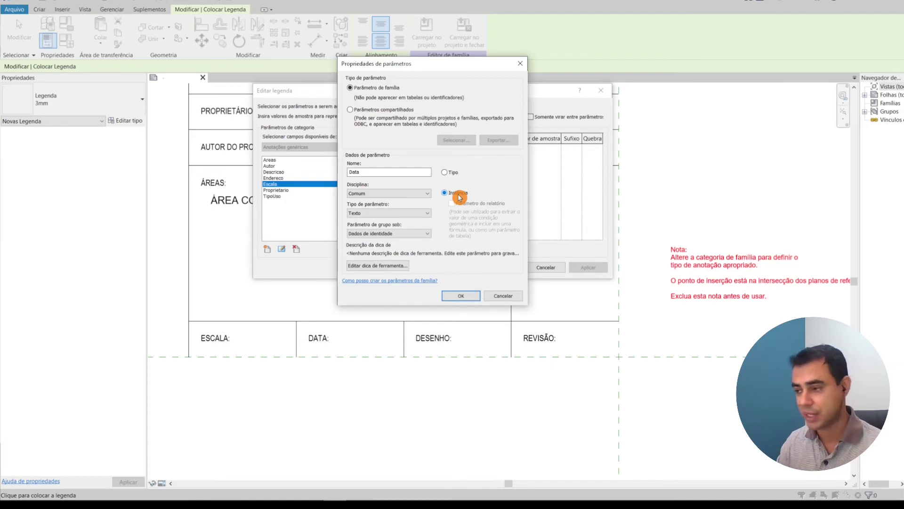
left_click(471, 300)
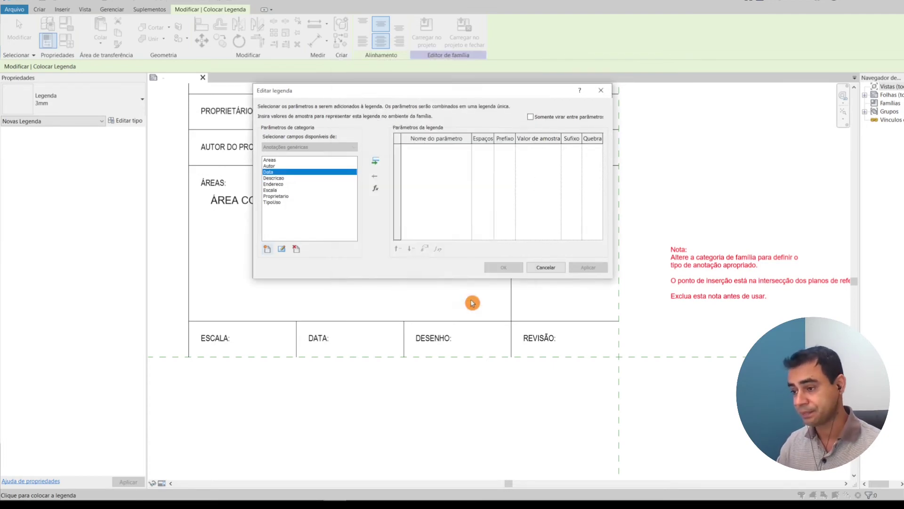
Add a Desenhista parameter of type Texto grouped under Dados de identidade
left_click(268, 251)
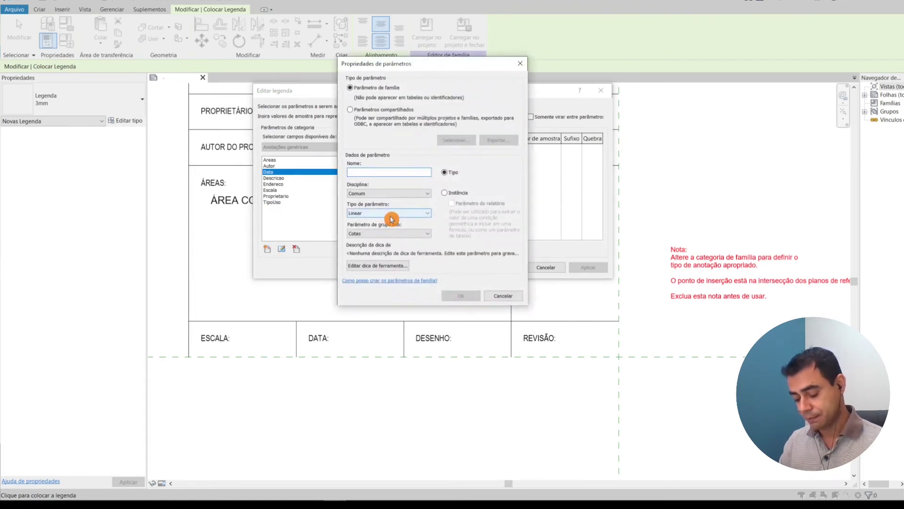
type("Desenh")
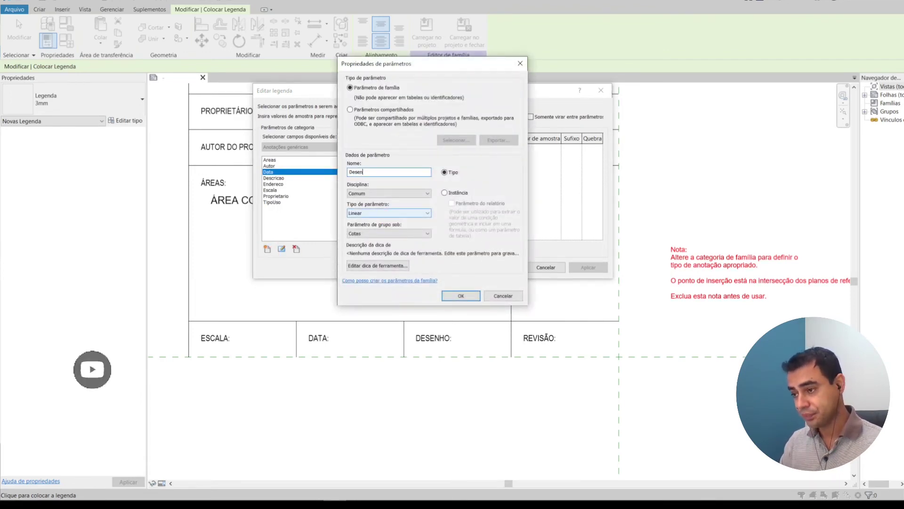
type("ista")
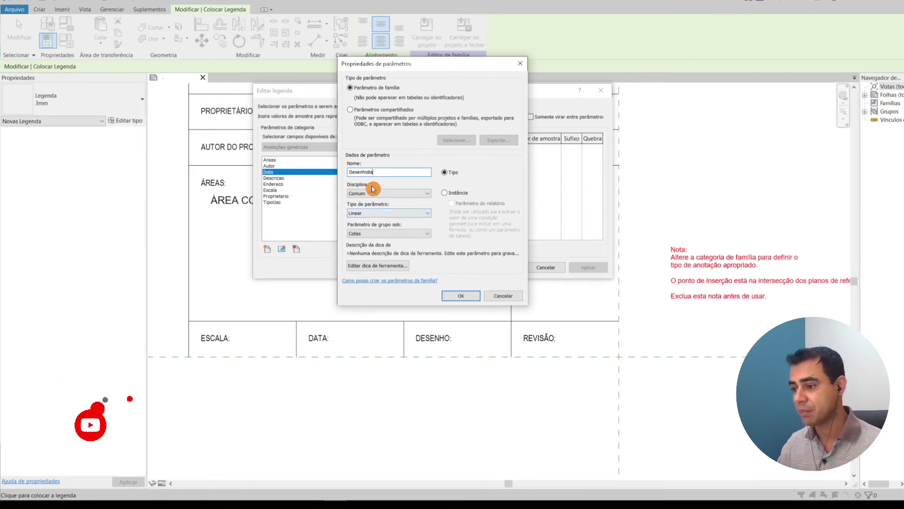
left_click(409, 214)
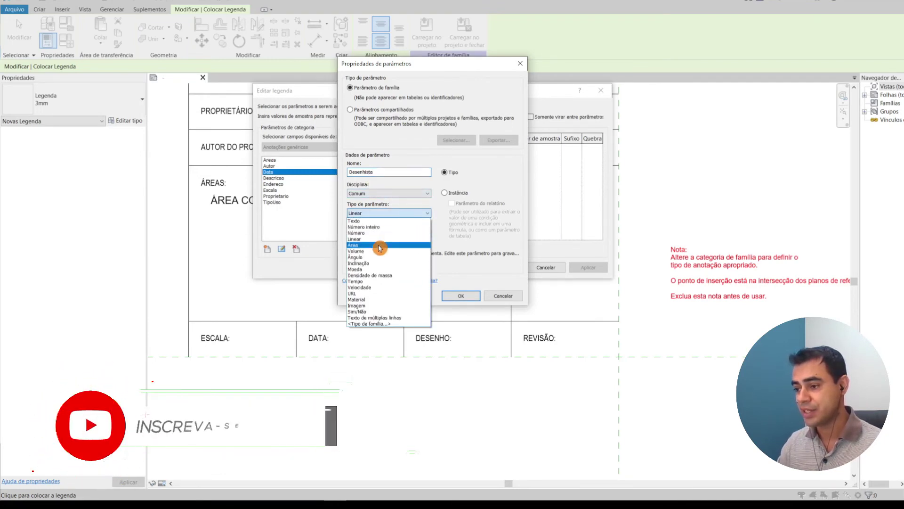
left_click(409, 224)
left_click(405, 233)
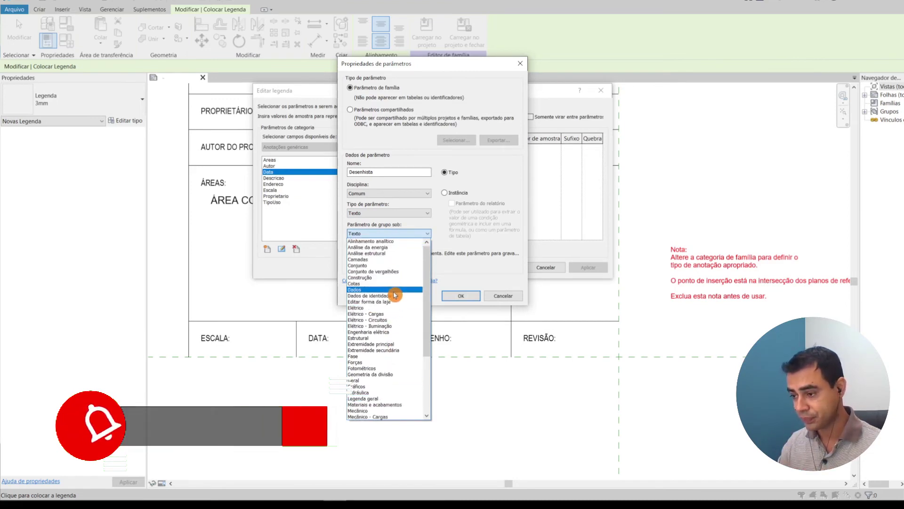
left_click(372, 295)
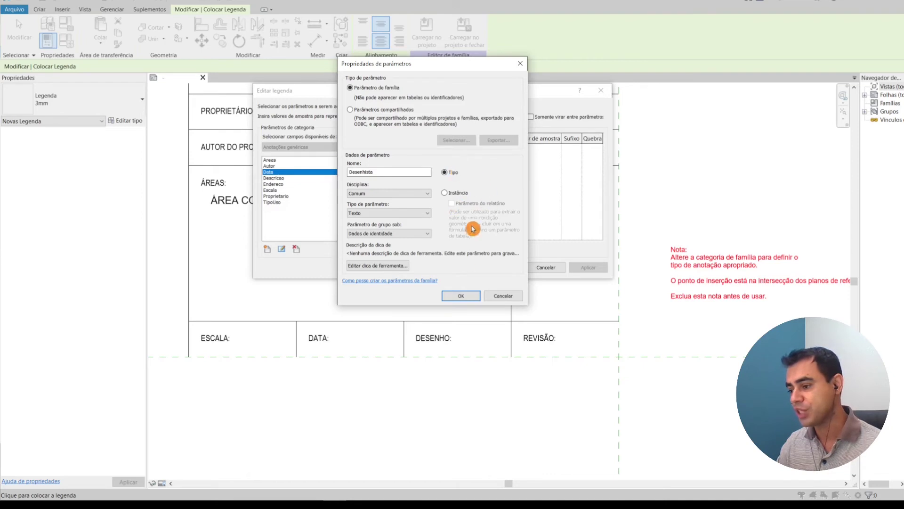
left_click(460, 295)
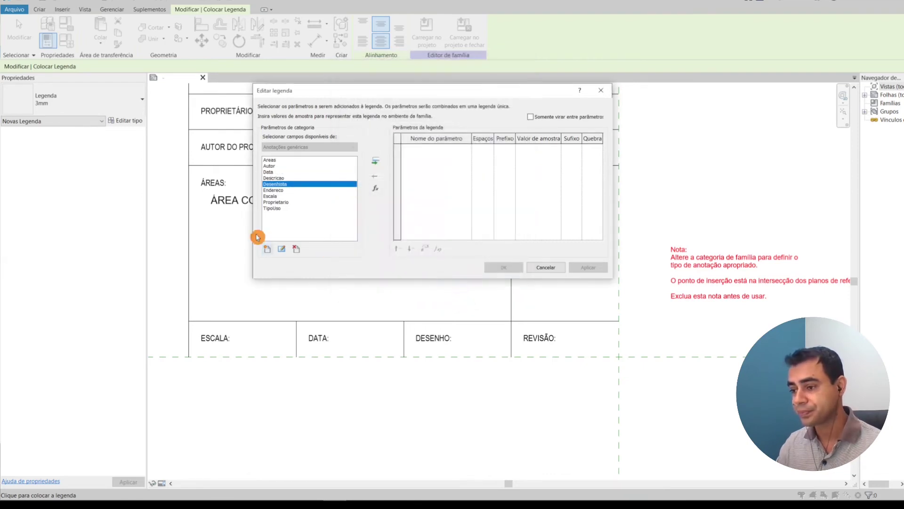
Add a Revisao parameter of type Texto, instance, grouped under Dados de identidade
left_click(268, 250)
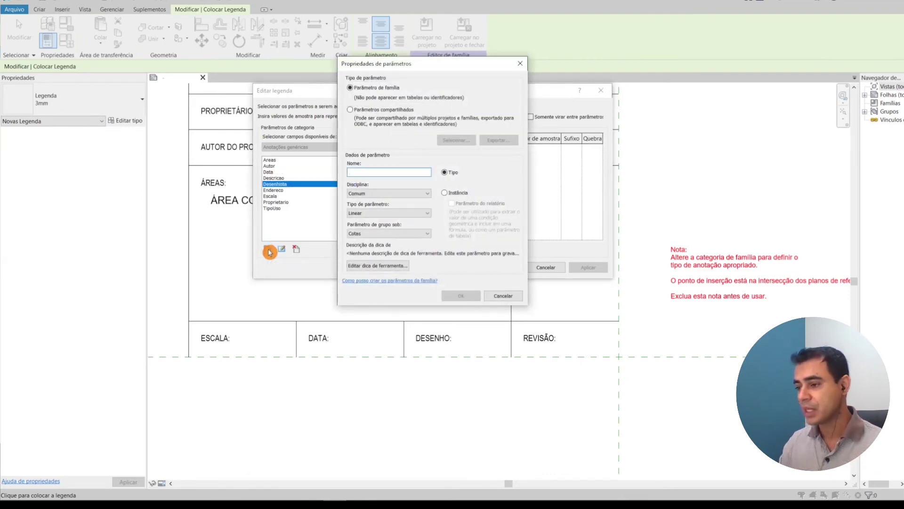
type("revis")
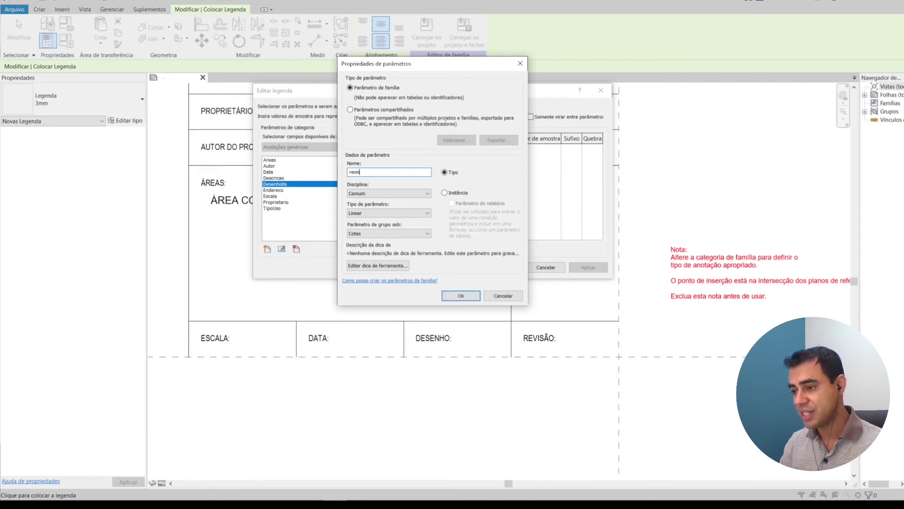
key("BackSpace")
type("Re")
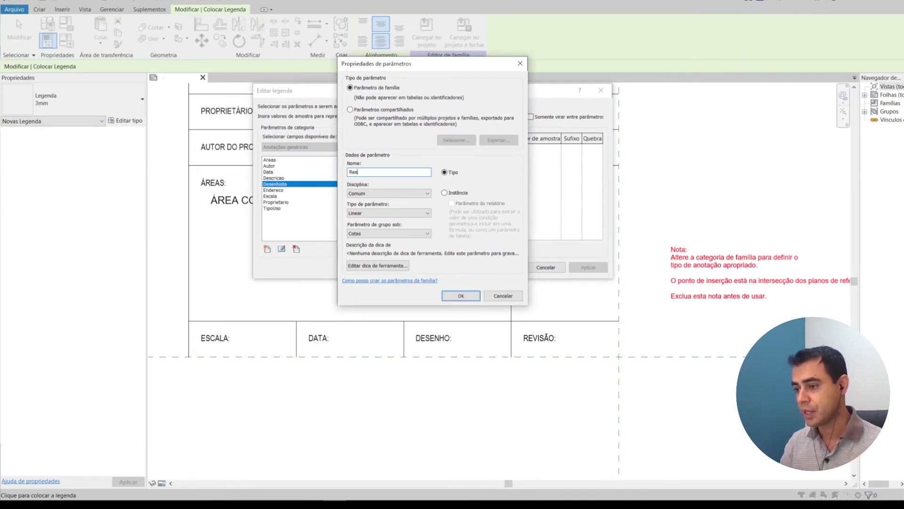
left_click(399, 213)
left_click(389, 224)
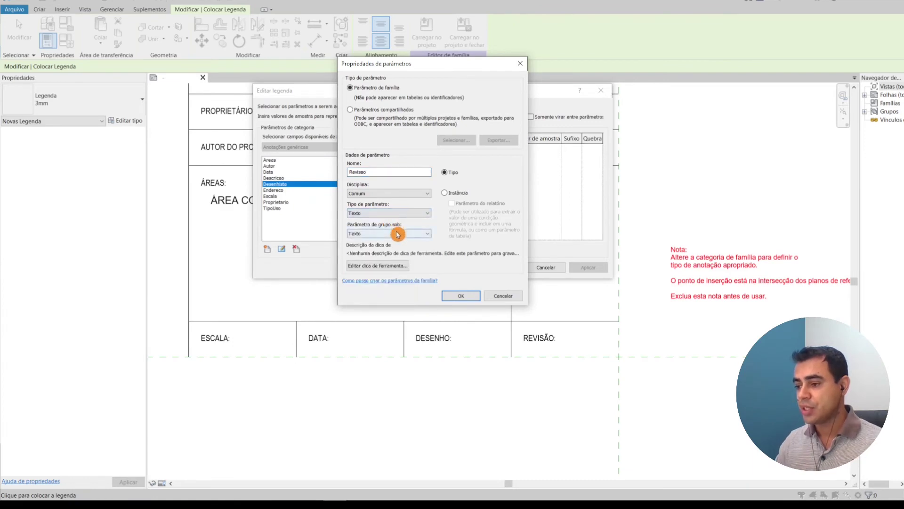
left_click(395, 233)
scroll(379, 301, "up", 5)
scroll(379, 300, "up", 3)
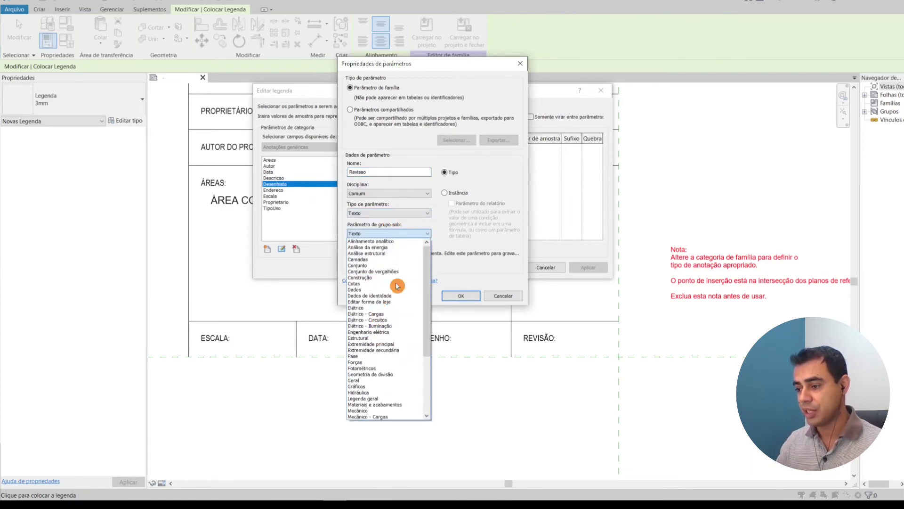
left_click(401, 300)
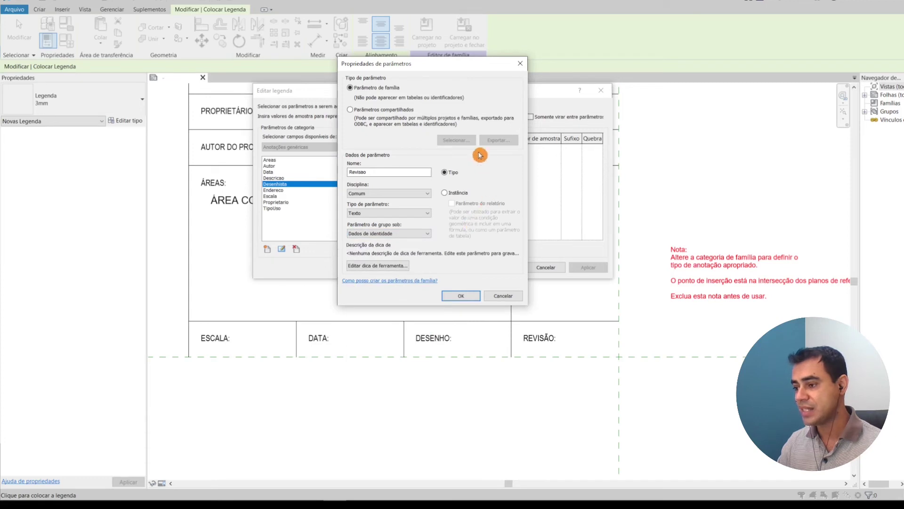
left_click(457, 193)
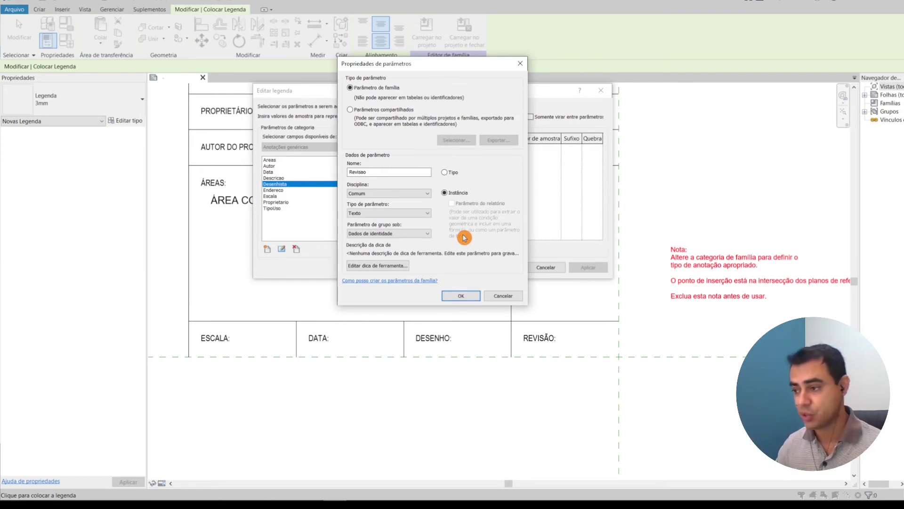
left_click(461, 295)
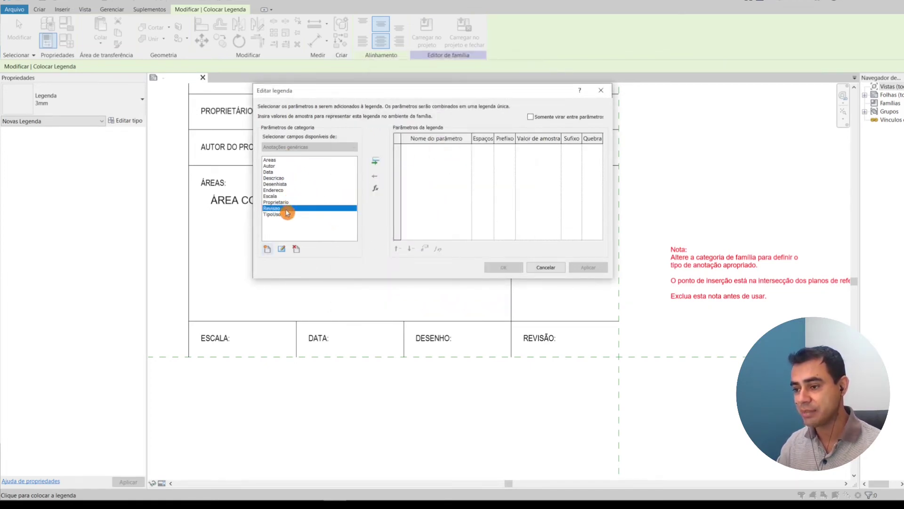
Put the Escala parameter in the label with sample value 1:100
left_click(280, 195)
left_click(375, 163)
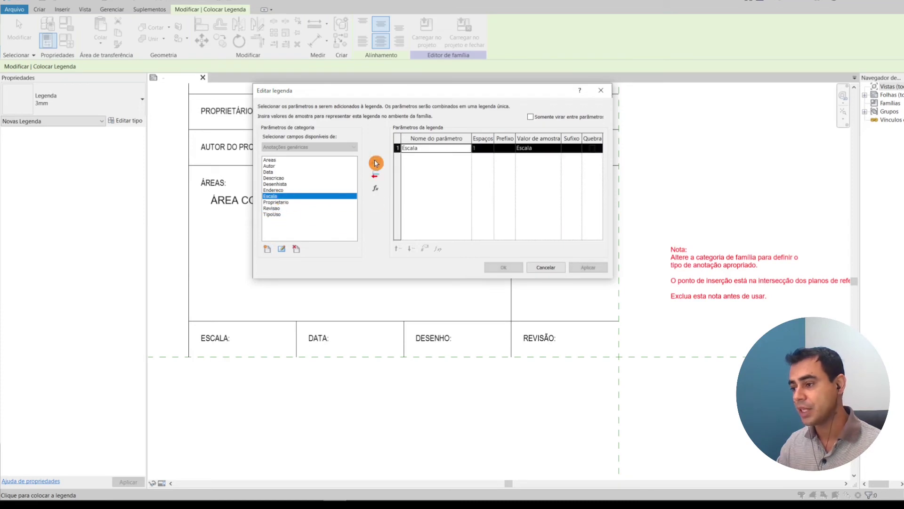
left_click(542, 149)
type("1:100")
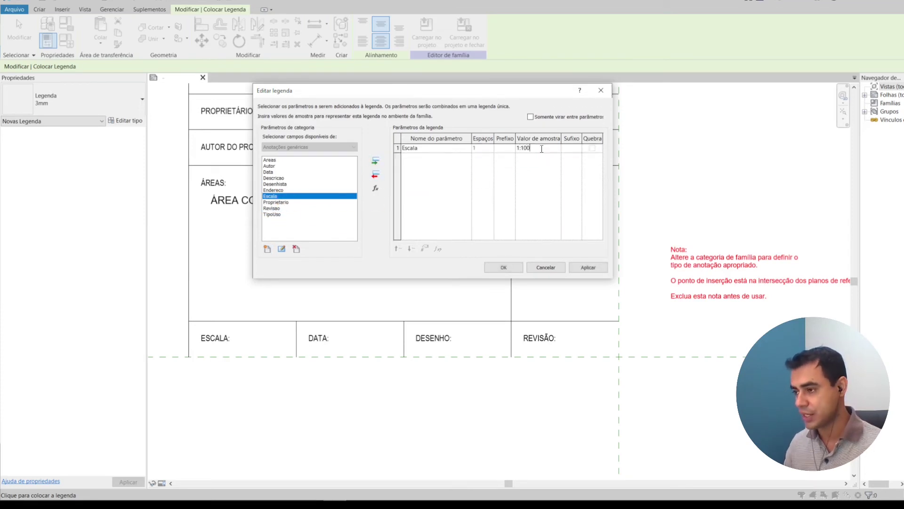
left_click(504, 267)
Left-align the 1:100 label and fit it beside ESCALA: within its cell
left_click(255, 342)
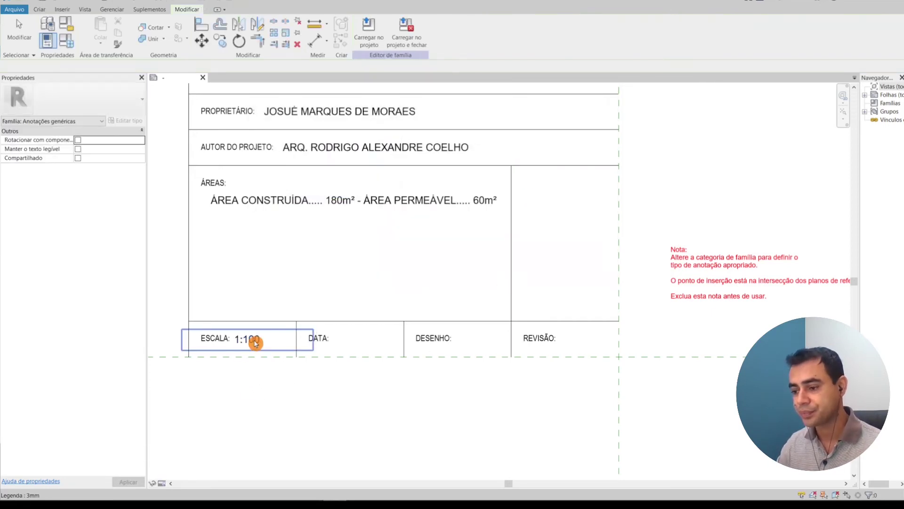
left_click(254, 342)
left_click(136, 169)
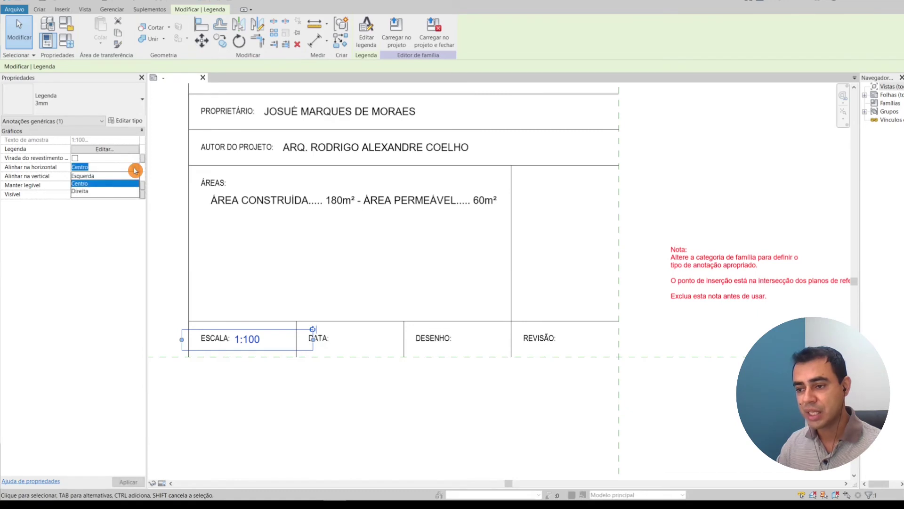
left_click(98, 177)
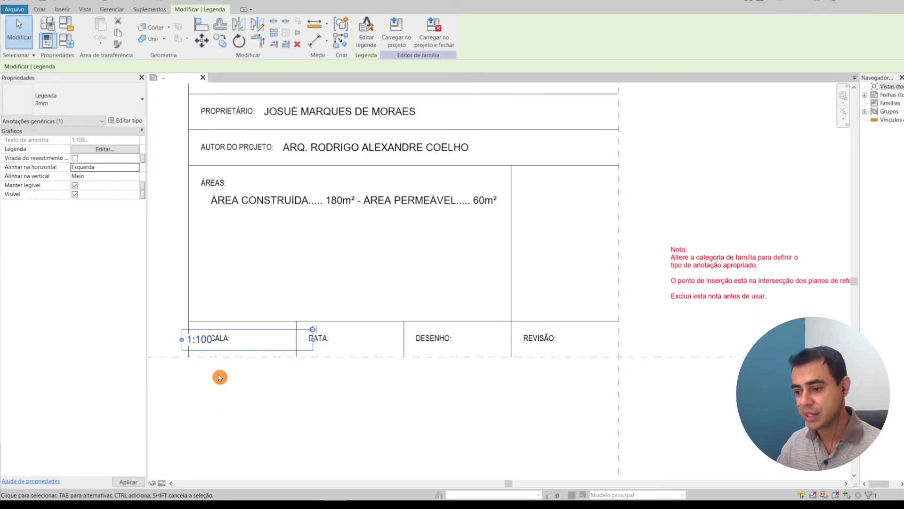
left_click_drag(183, 343, 233, 341)
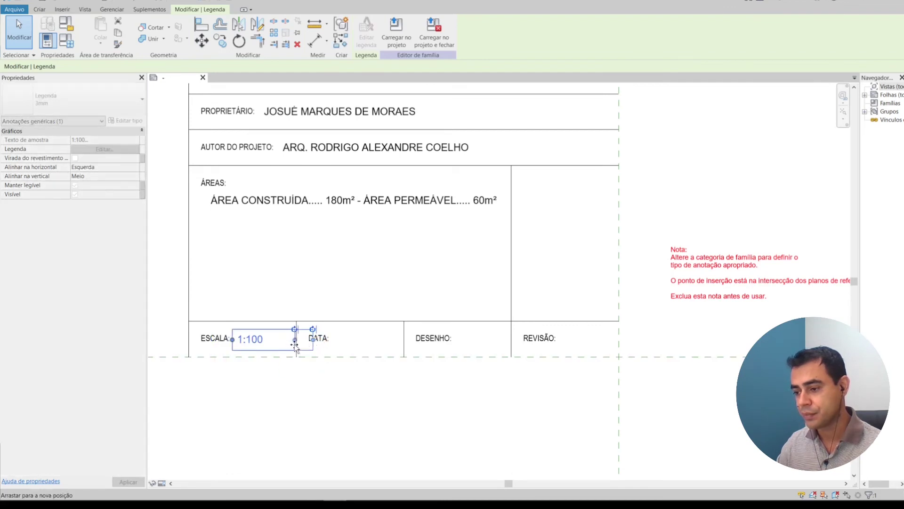
left_click_drag(310, 339, 295, 344)
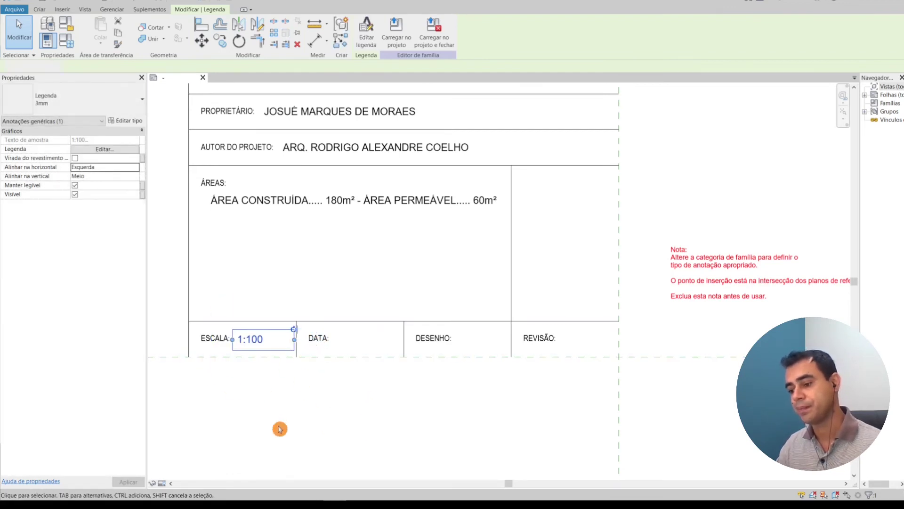
left_click(279, 429)
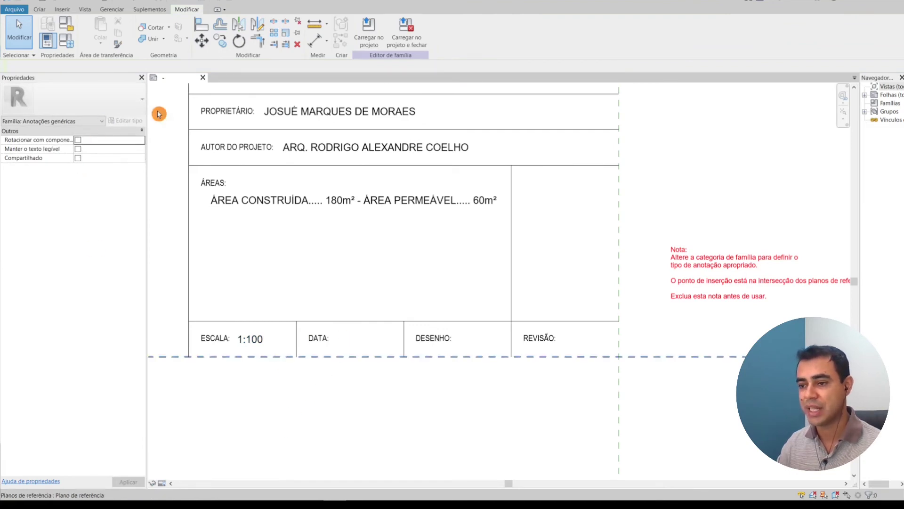
left_click(42, 11)
Place a Data label in the DATA cell with sample date 20/11/2021
left_click(403, 29)
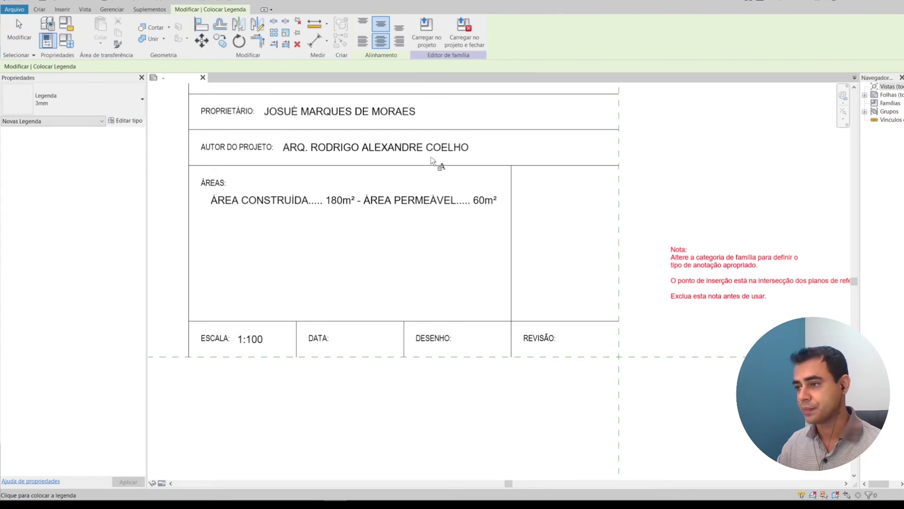
left_click(338, 338)
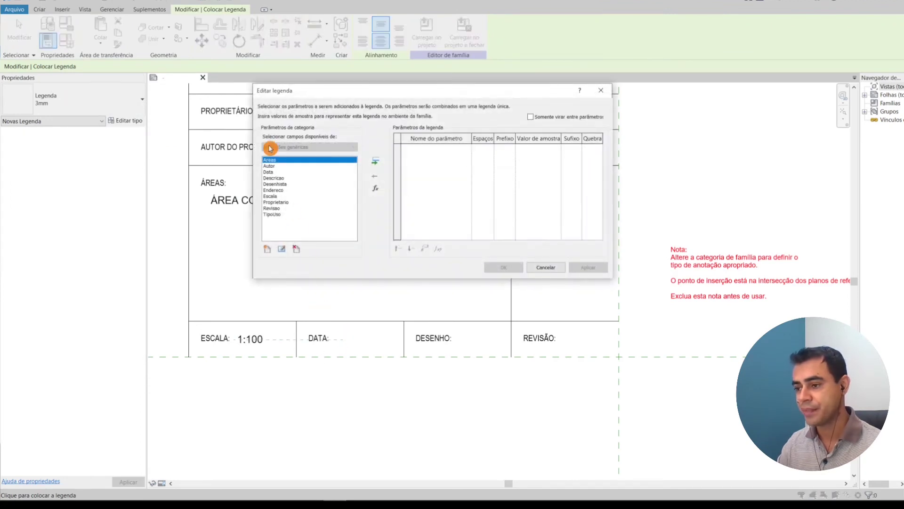
left_click(277, 172)
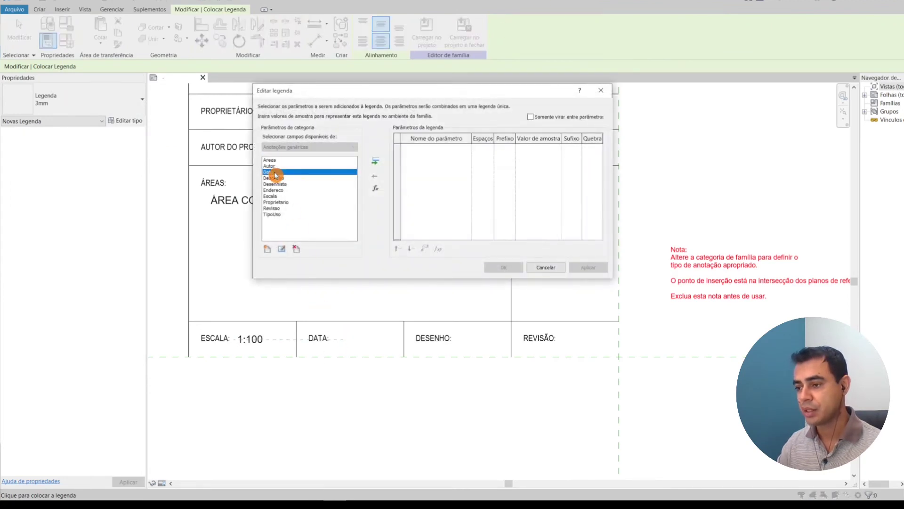
left_click(377, 163)
left_click(549, 149)
type("20/11/2021")
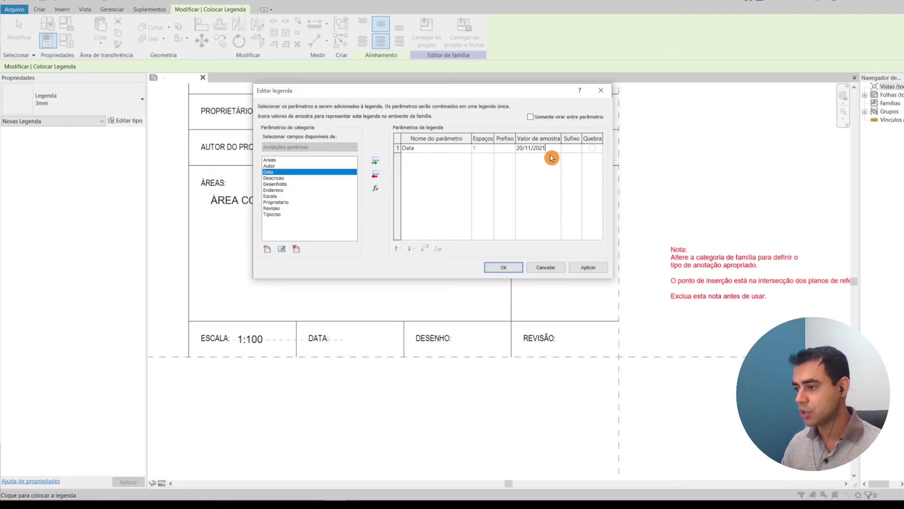
left_click(504, 266)
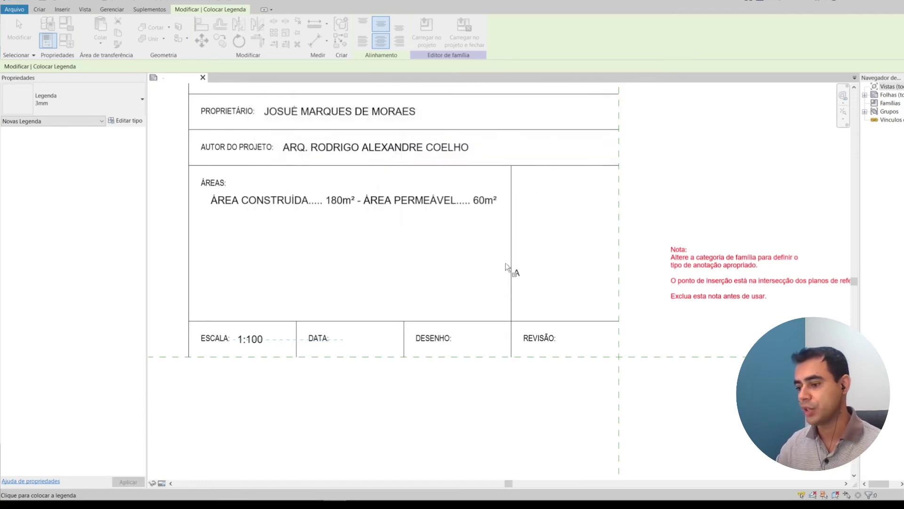
key("Escape")
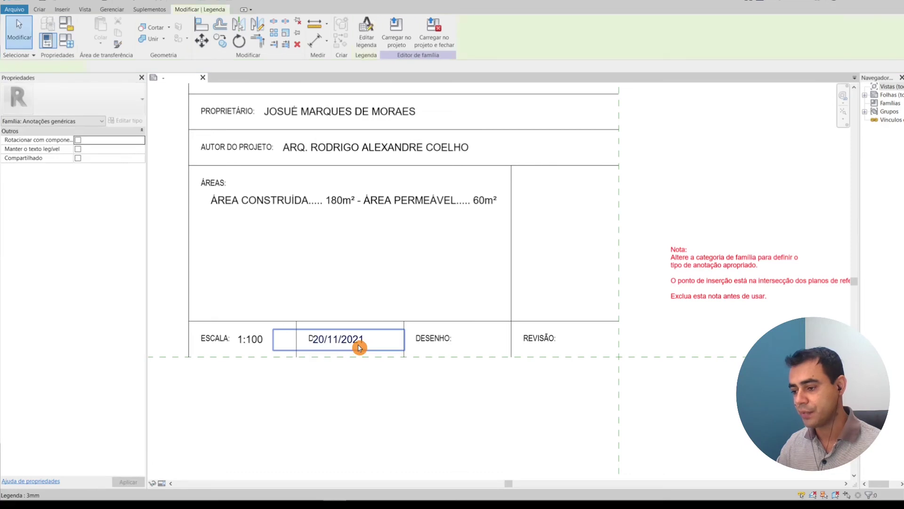
Left-align the date label and resize it to sit beside DATA: in its cell
left_click(135, 167)
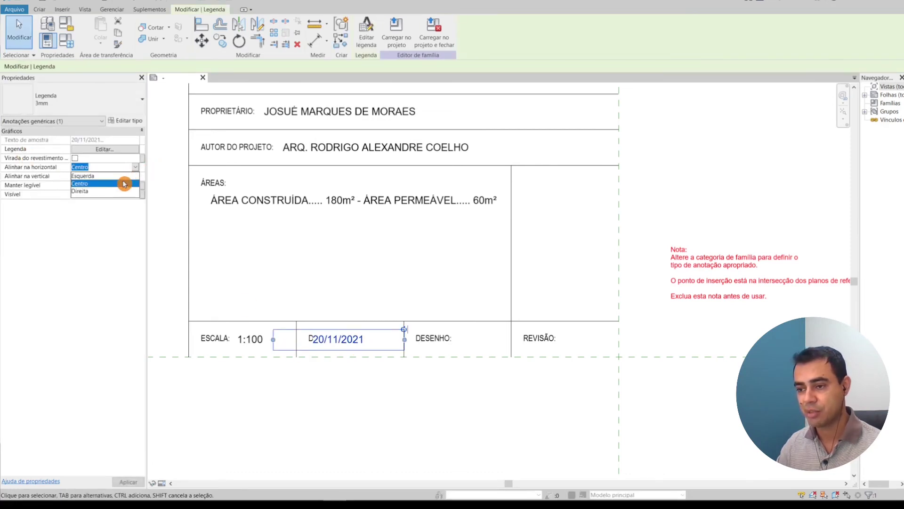
left_click(120, 176)
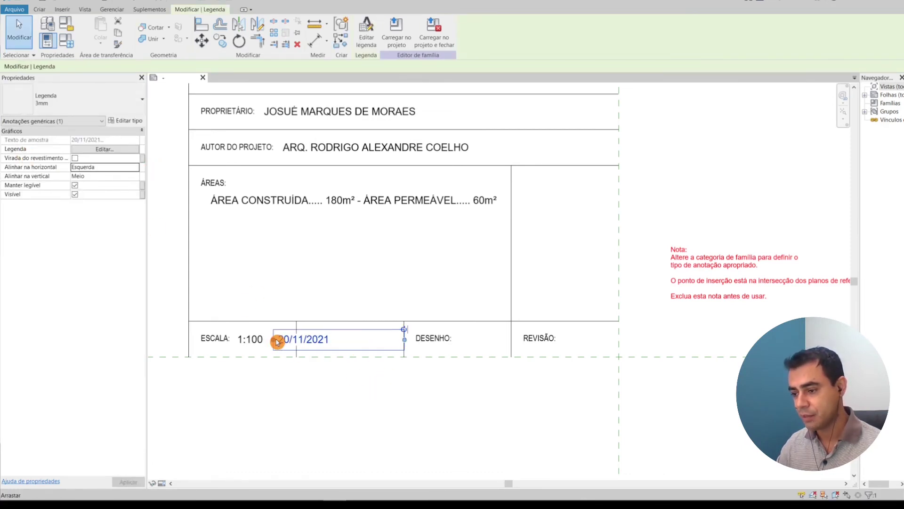
left_click_drag(275, 341, 333, 340)
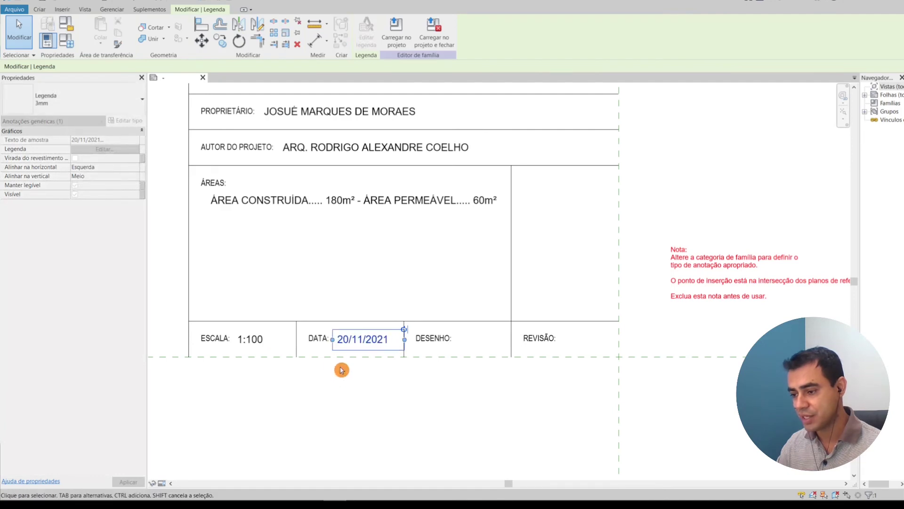
left_click_drag(333, 340, 333, 340)
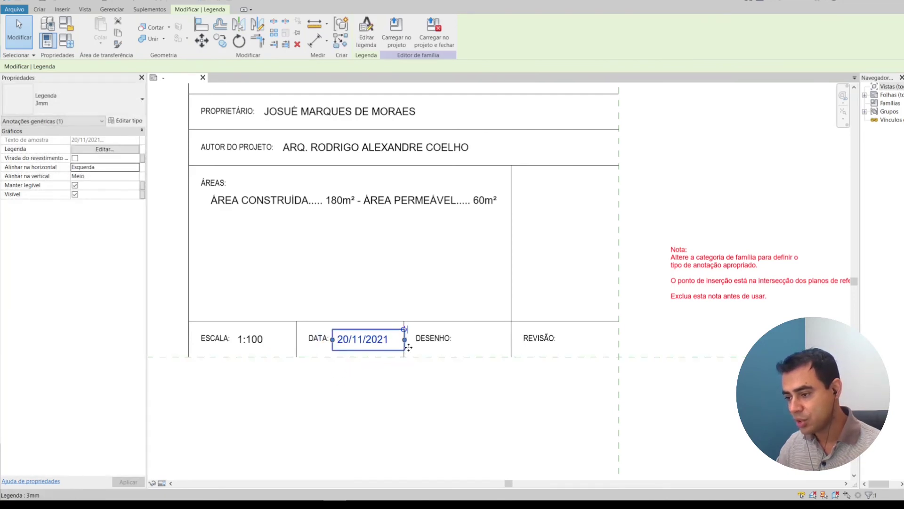
left_click_drag(406, 343, 403, 341)
left_click(418, 384)
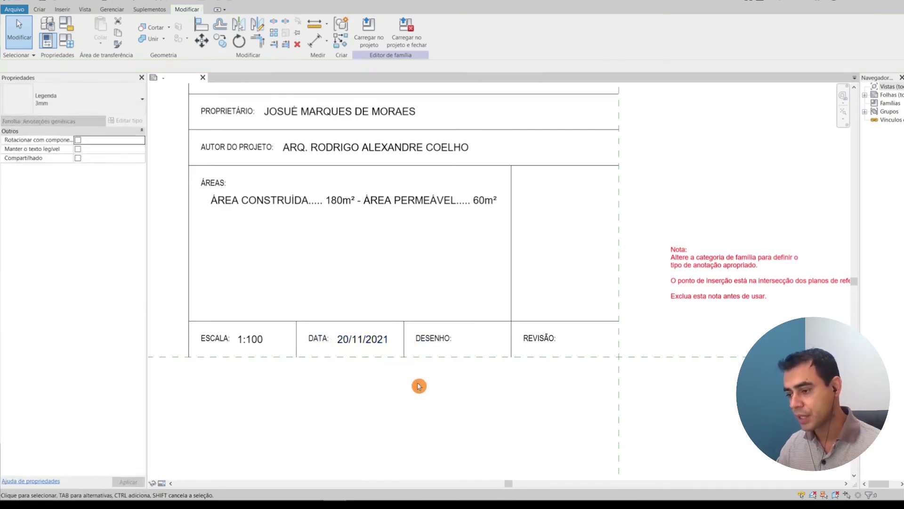
middle_click_drag(447, 375, 409, 371)
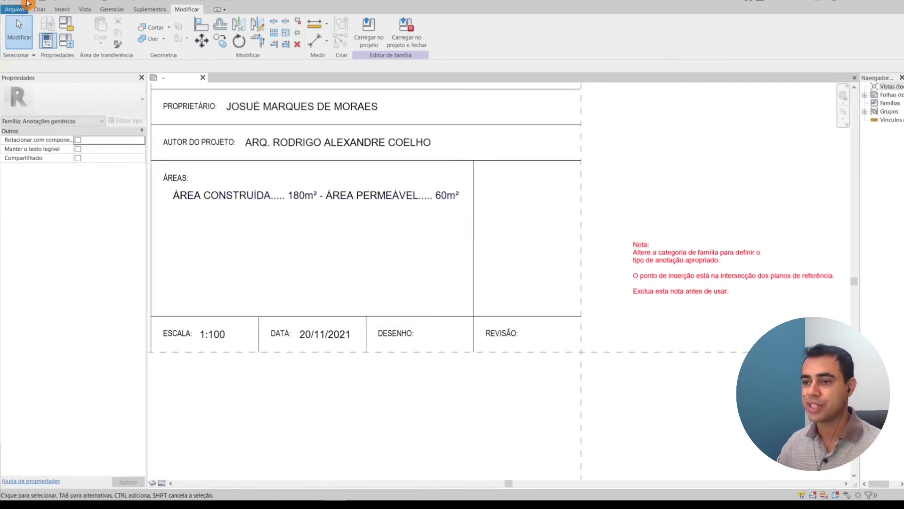
Place a Desenhista label with a sample draftsman name in the DESENHO cell
left_click(36, 11)
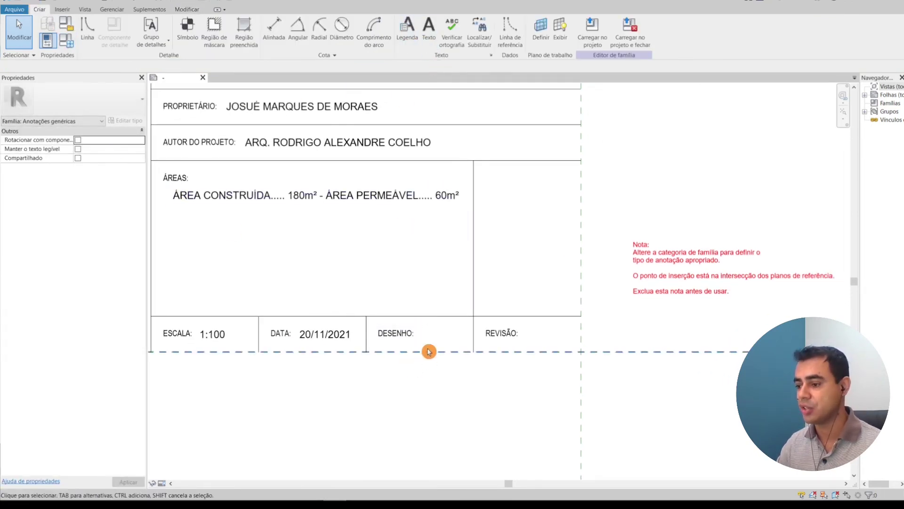
left_click(409, 29)
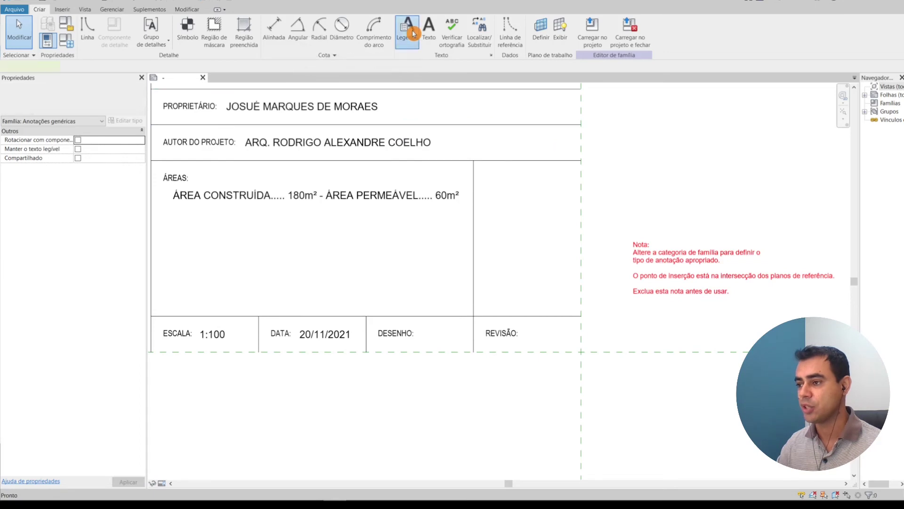
left_click(434, 337)
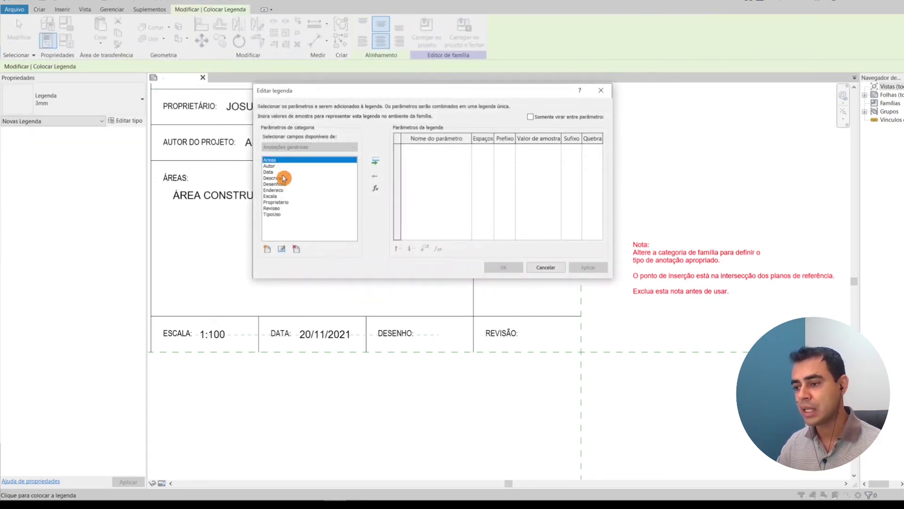
left_click(278, 185)
left_click(375, 161)
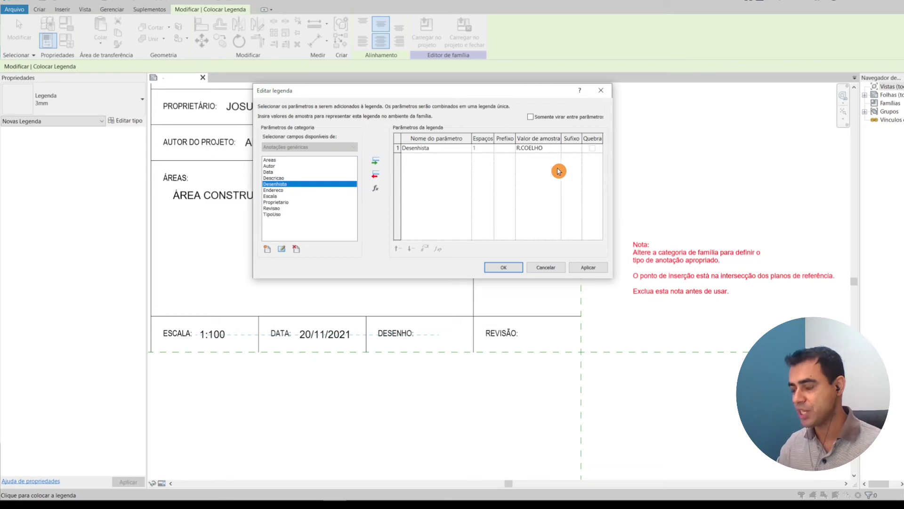
left_click(503, 267)
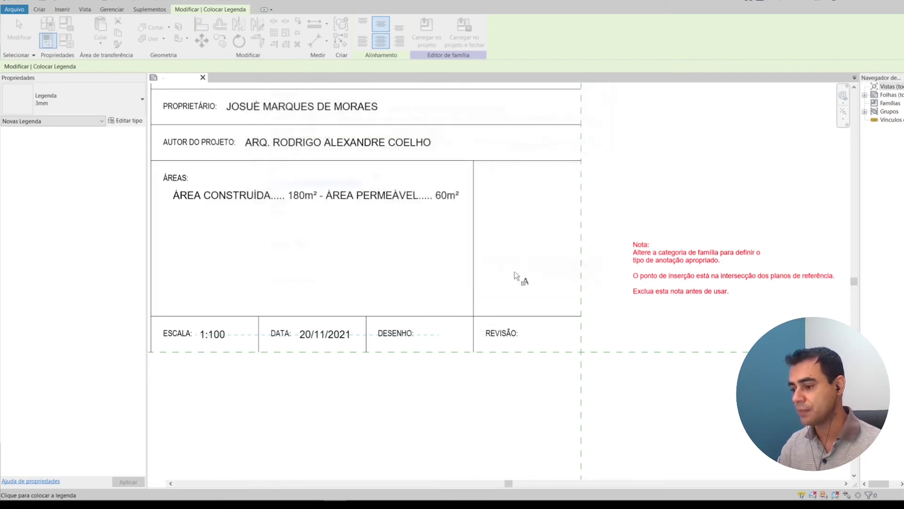
key("Escape")
Left-align the Desenhista label and fit it beside DESENHO within the field
left_click(423, 330)
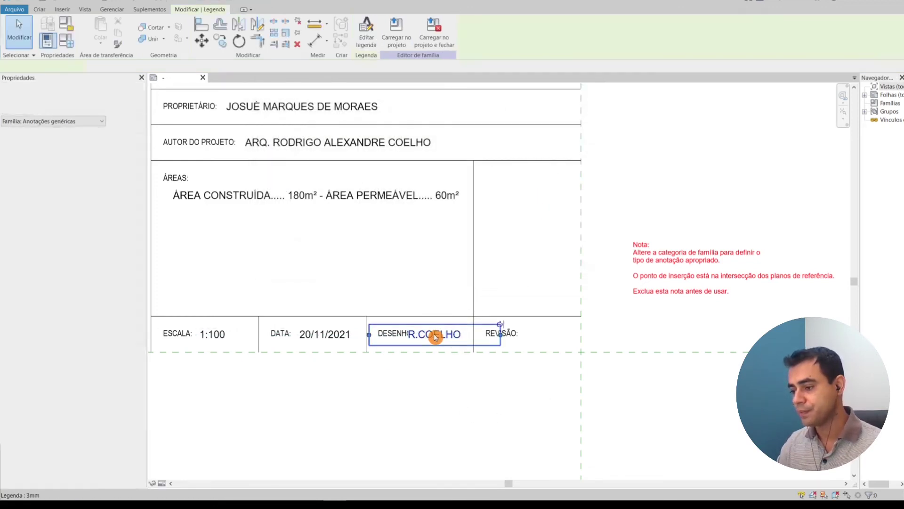
left_click(135, 171)
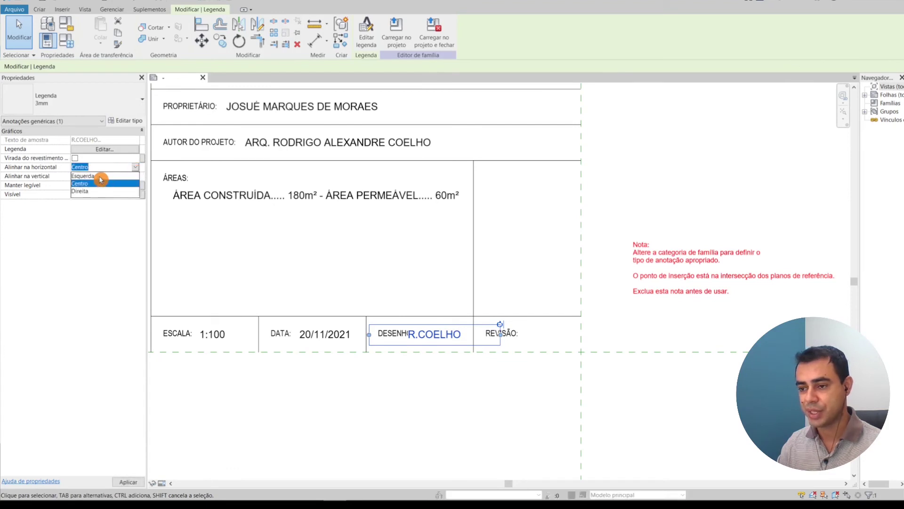
left_click(83, 176)
left_click_drag(372, 336, 413, 335)
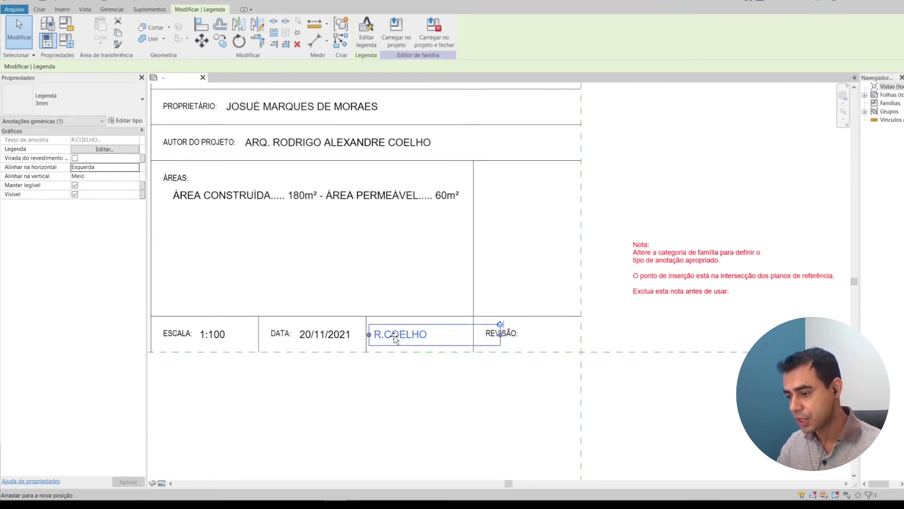
left_click_drag(500, 334, 474, 338)
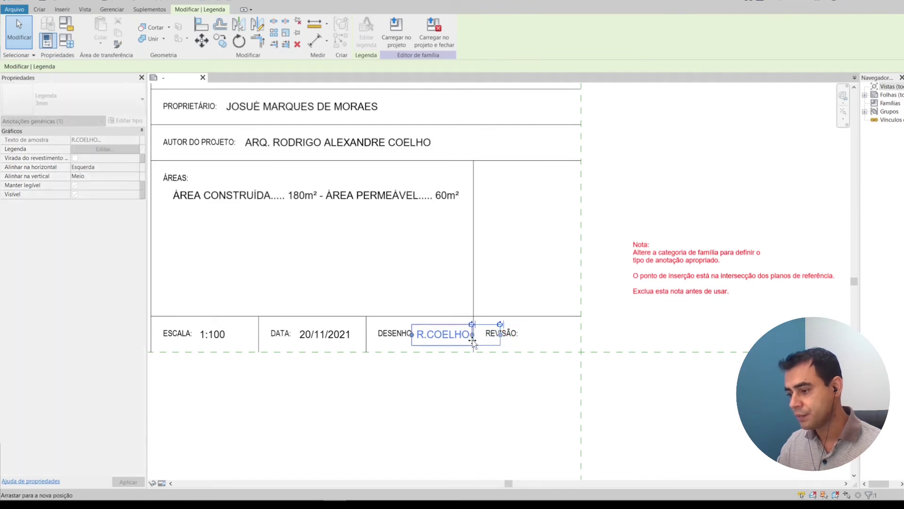
left_click(482, 414)
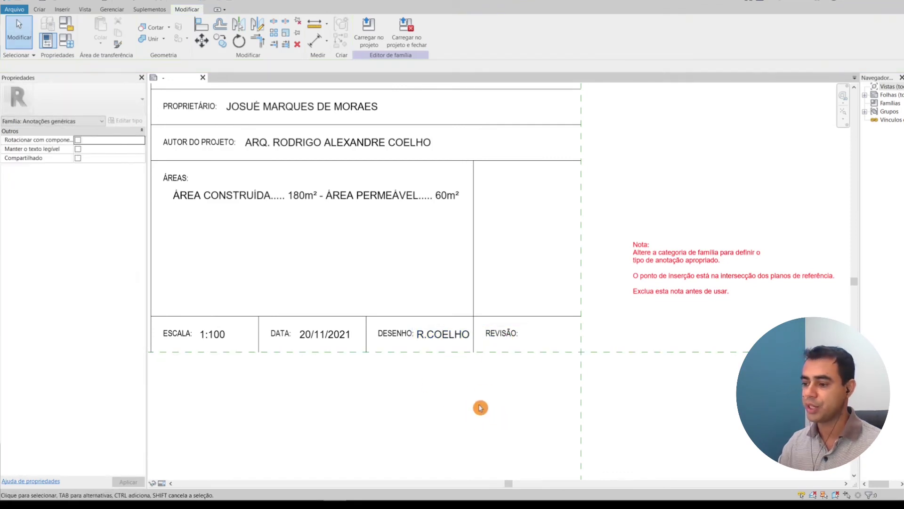
Place a Revisao label with sample value R00 in the REVISÃO cell
left_click(39, 10)
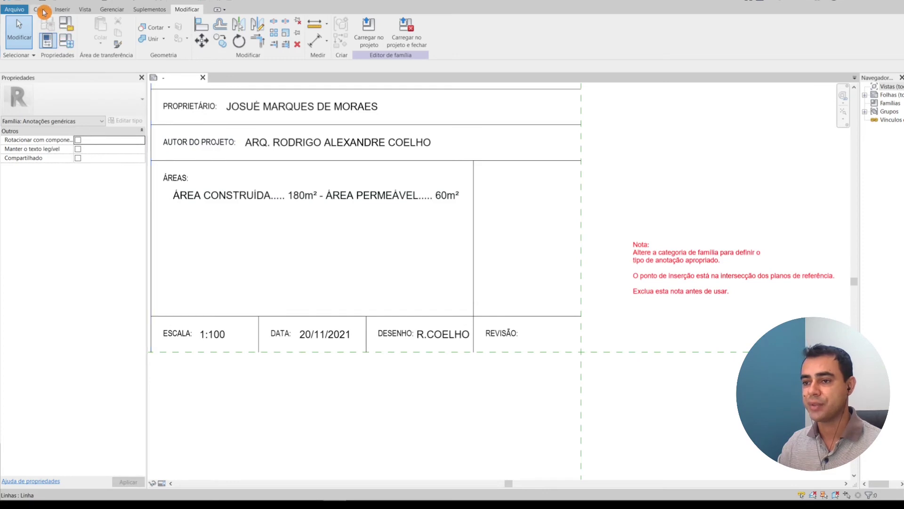
left_click(409, 29)
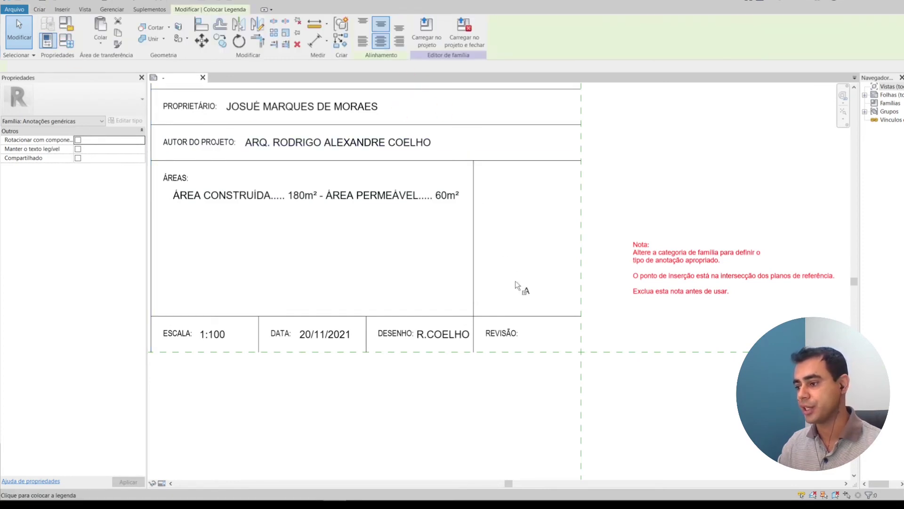
left_click(537, 336)
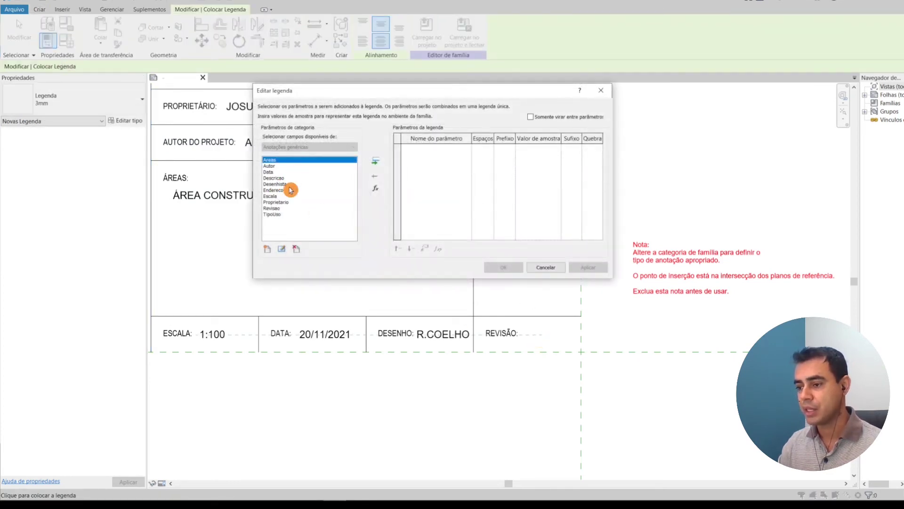
left_click(278, 208)
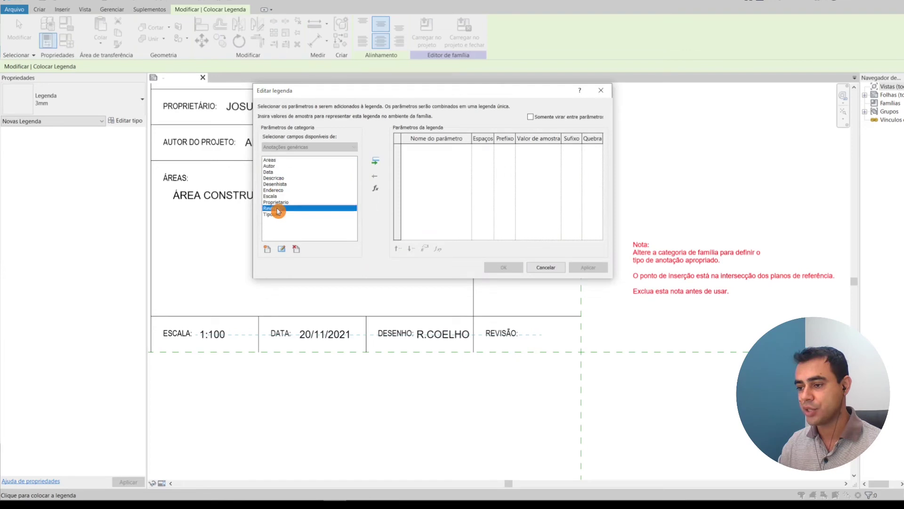
left_click(375, 164)
left_click(547, 157)
type("R00")
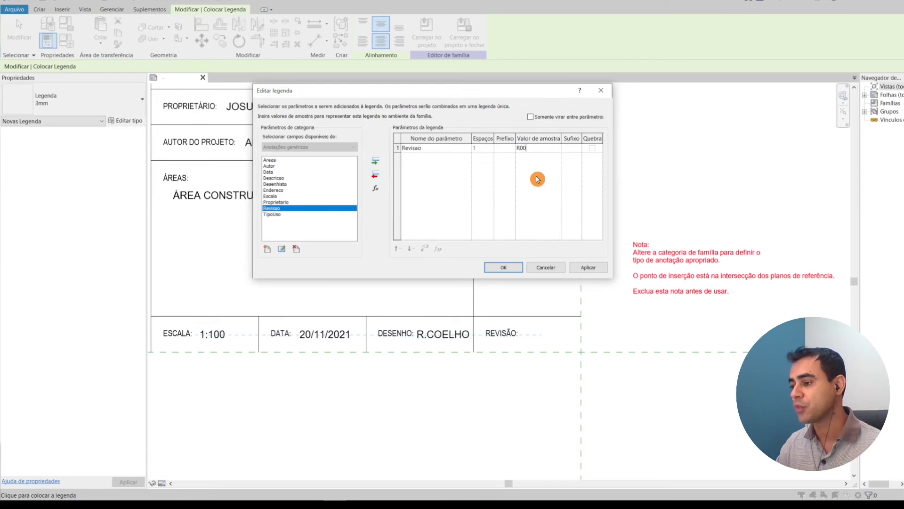
left_click(508, 271)
key("Escape")
Left-align the R00 label and move it beside REVISÃO
left_click(537, 336)
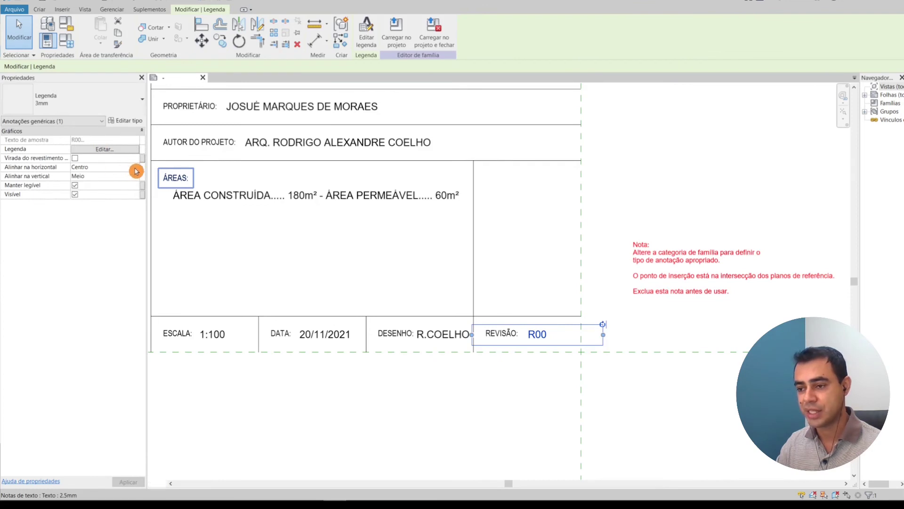
left_click(136, 170)
left_click(95, 176)
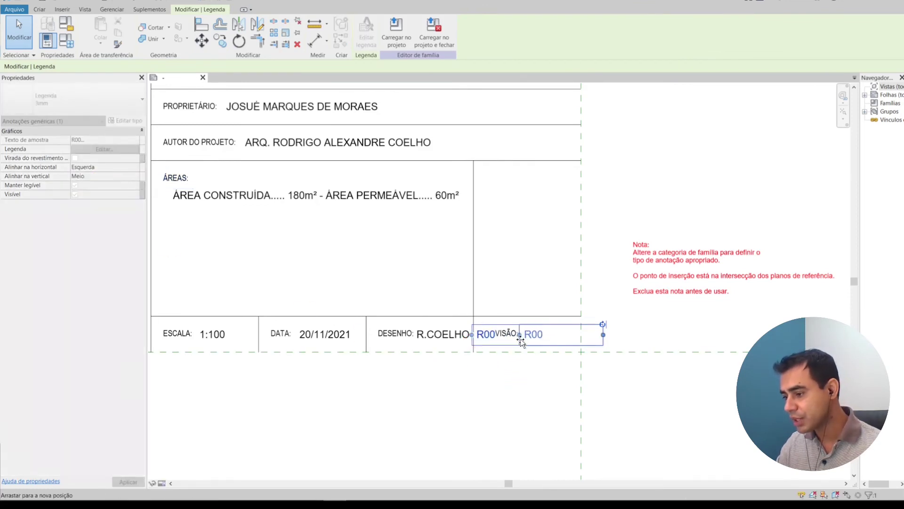
mouse_move(509, 336)
left_mouse_down()
mouse_move(588, 338)
mouse_move(578, 343)
left_mouse_up()
left_click(631, 405)
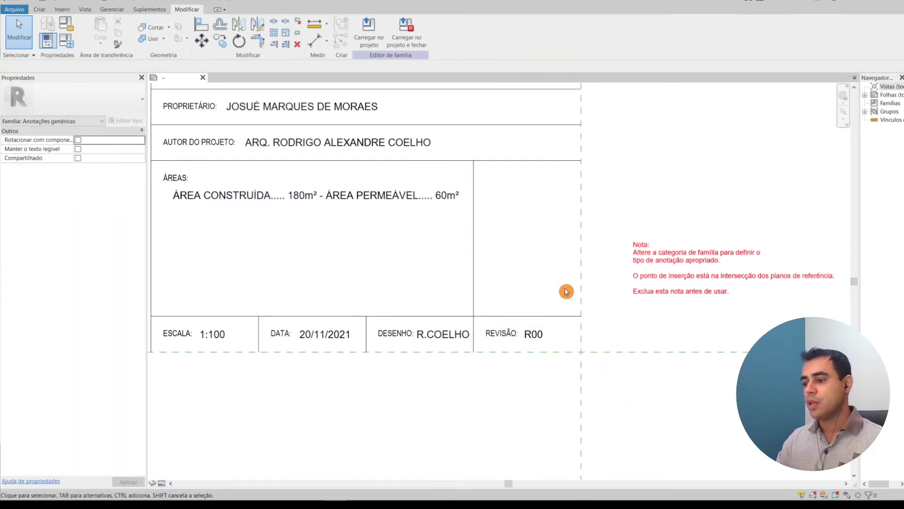
scroll(566, 292, "down", 1)
mouse_move(526, 246)
middle_mouse_down()
mouse_move(486, 288)
mouse_move(469, 282)
mouse_move(511, 320)
middle_mouse_up()
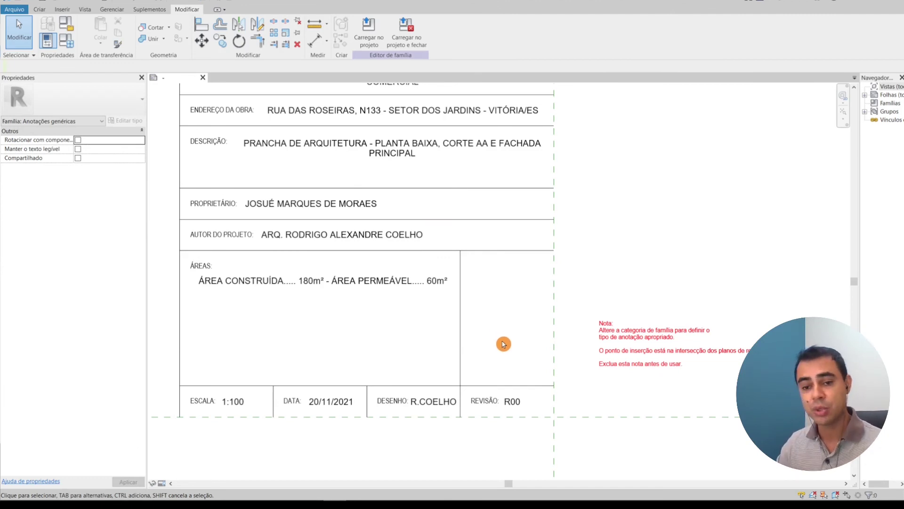
Start placing a new label in the title block's sheet-number cell
left_click(46, 12)
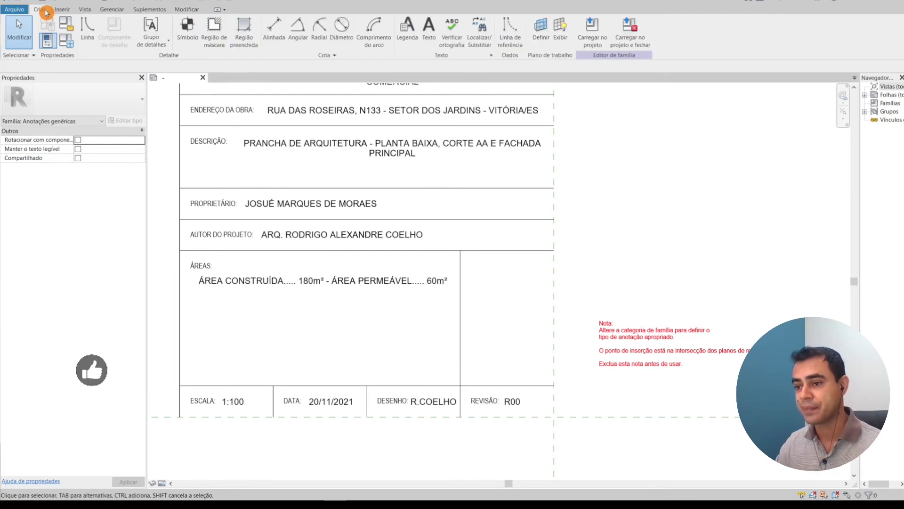
left_click(405, 28)
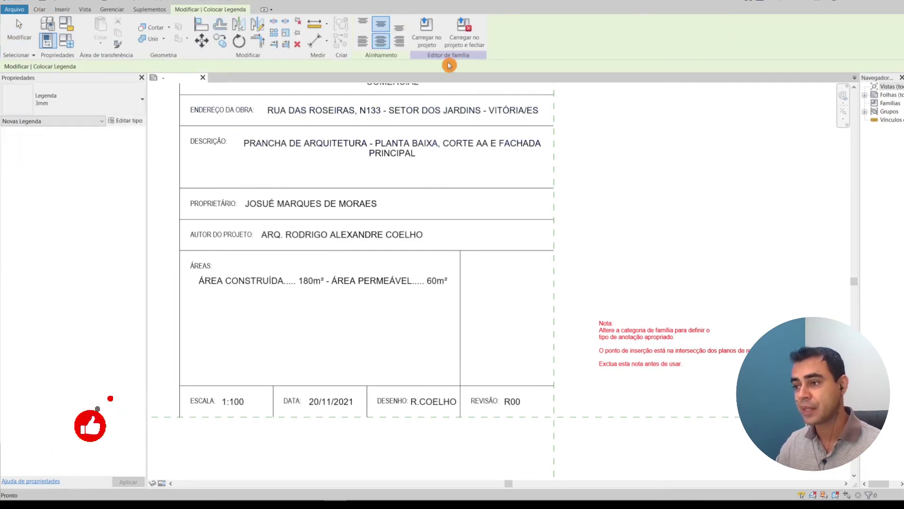
left_click(487, 285)
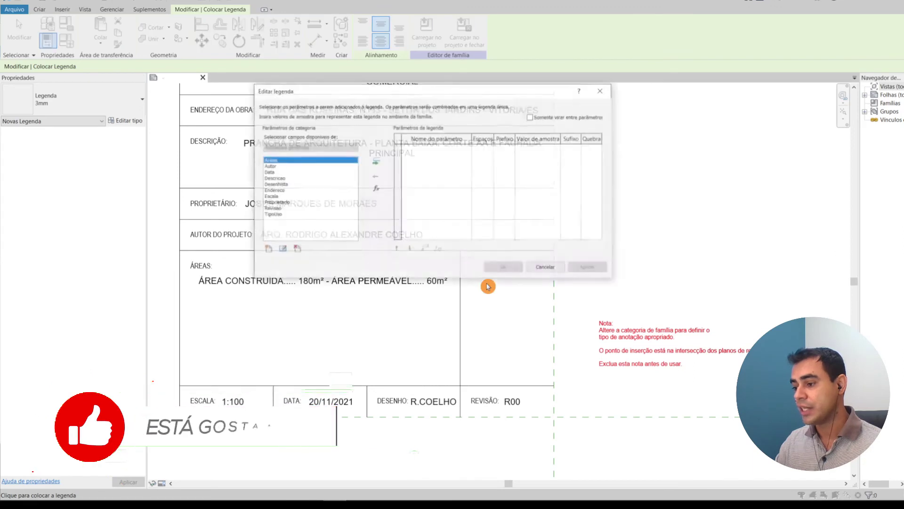
Add an Integer instance parameter NPrancha grouped under Dados de identidade
left_click(267, 250)
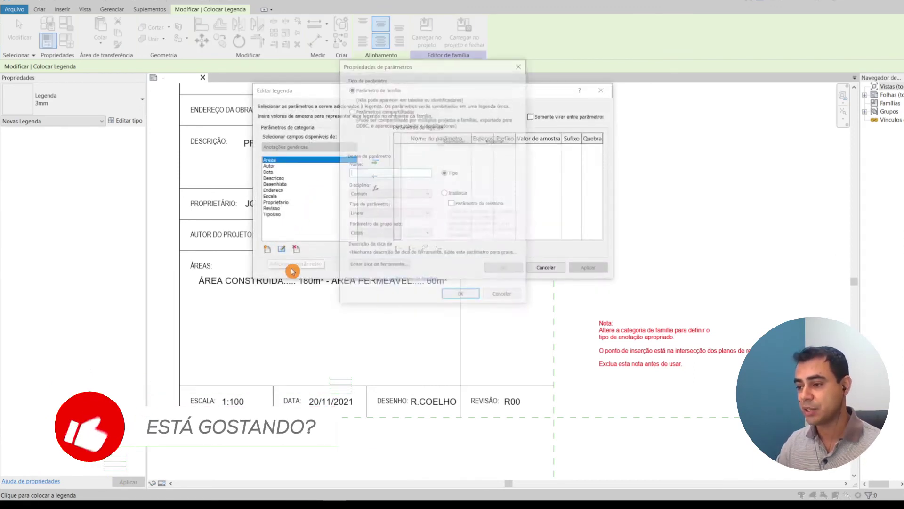
left_click(393, 193)
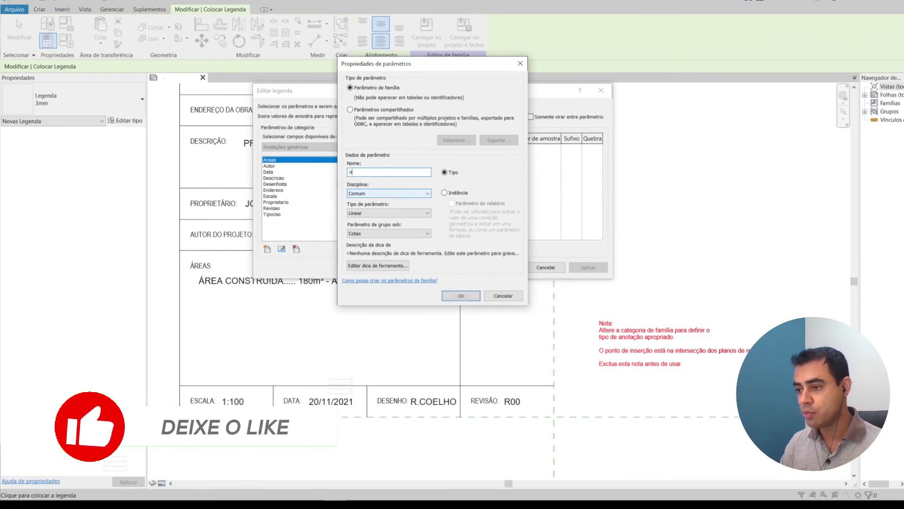
type("NP")
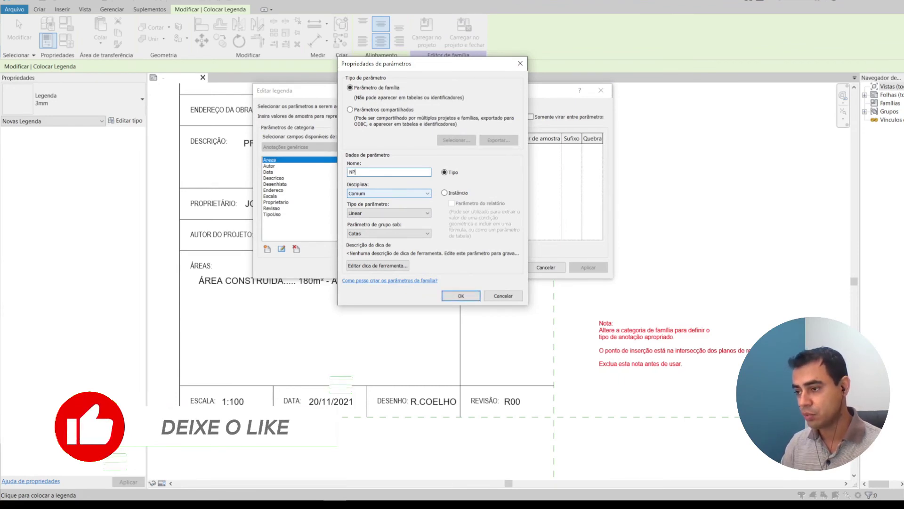
type("rancha")
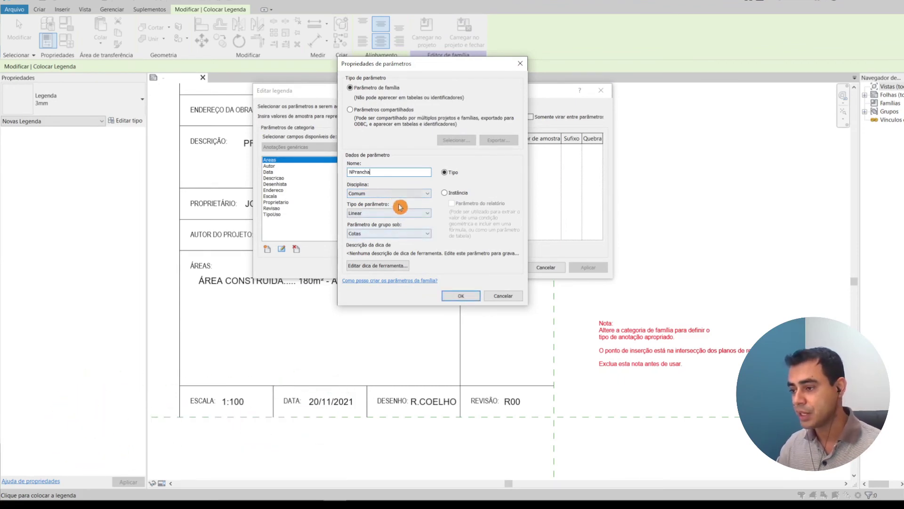
left_click(400, 212)
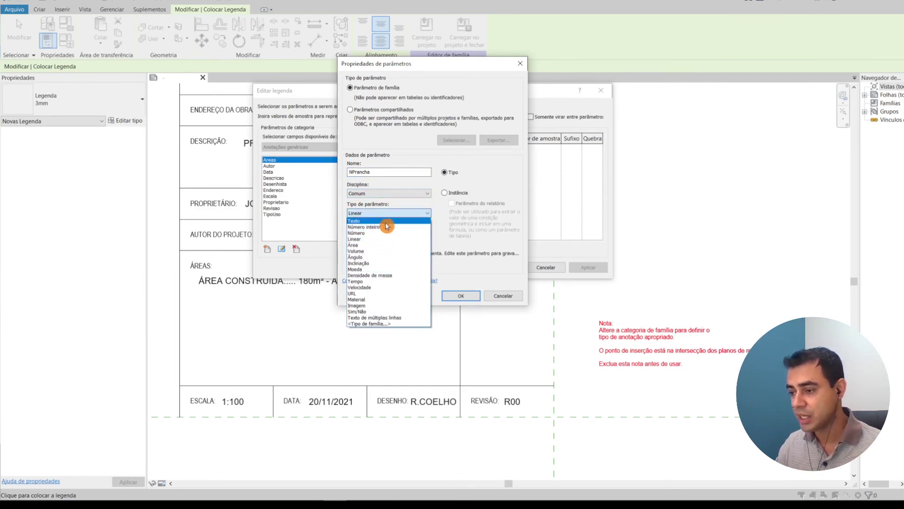
left_click(403, 228)
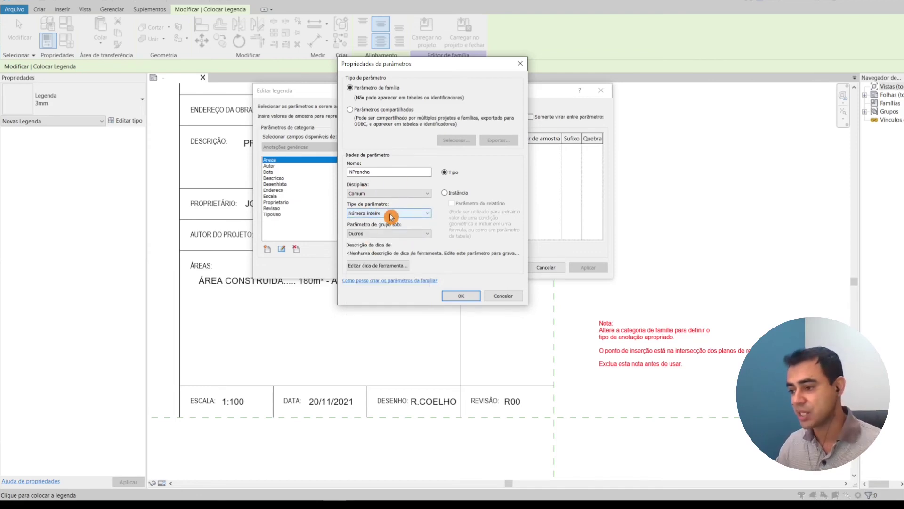
left_click(417, 233)
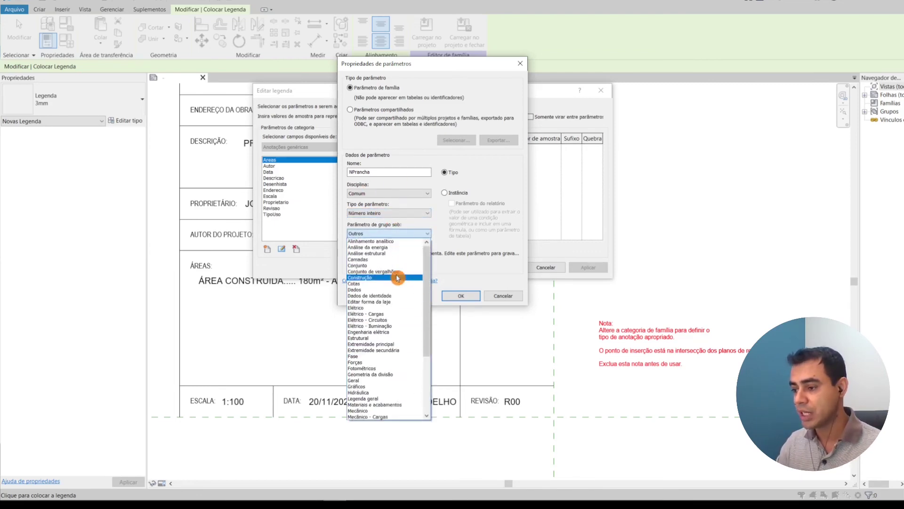
left_click(394, 296)
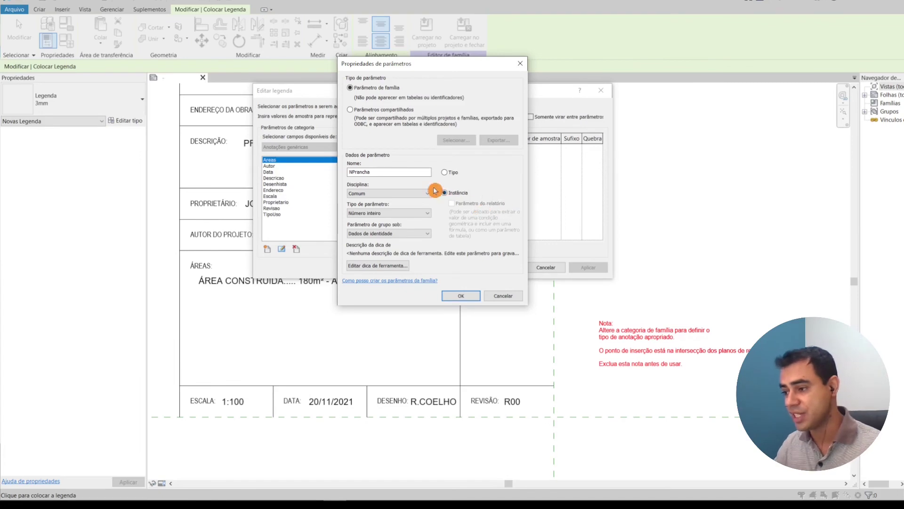
left_click(460, 295)
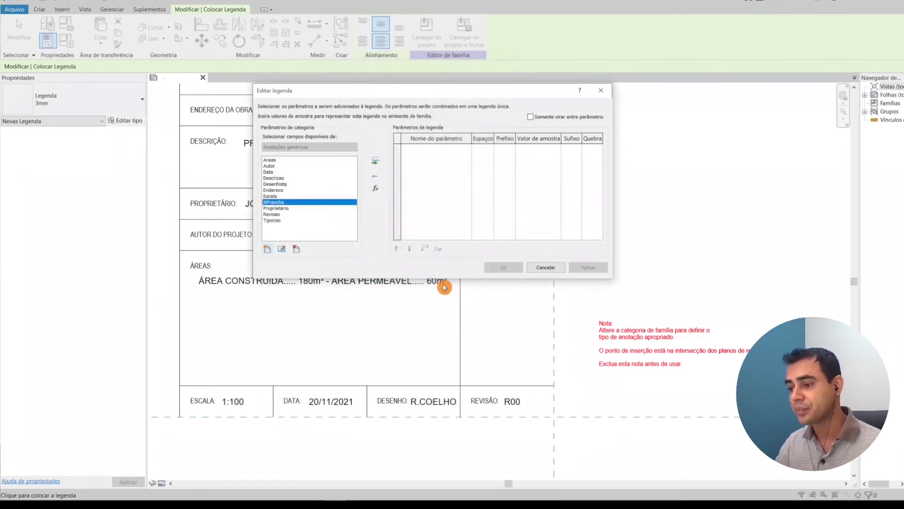
Add an Integer parameter TotalPranchas under Dados de identidade to the label's fields
left_click(267, 249)
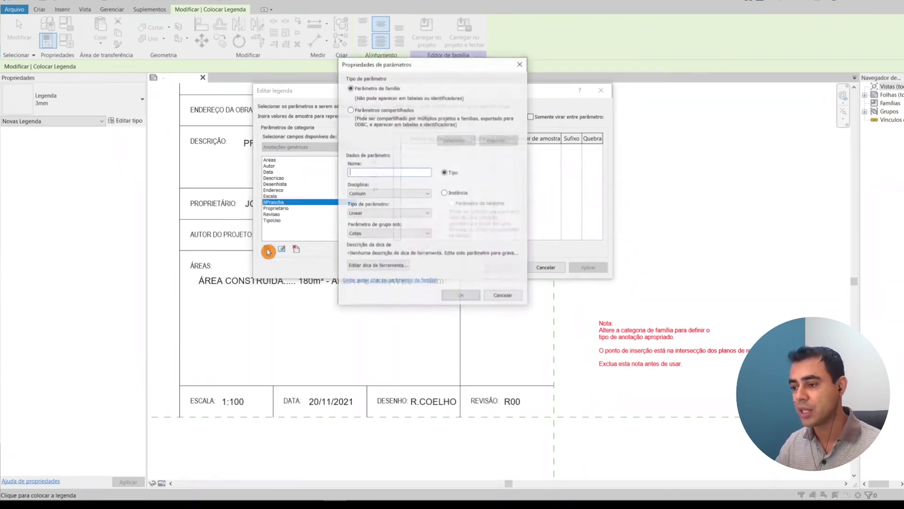
type("TotalPranchas")
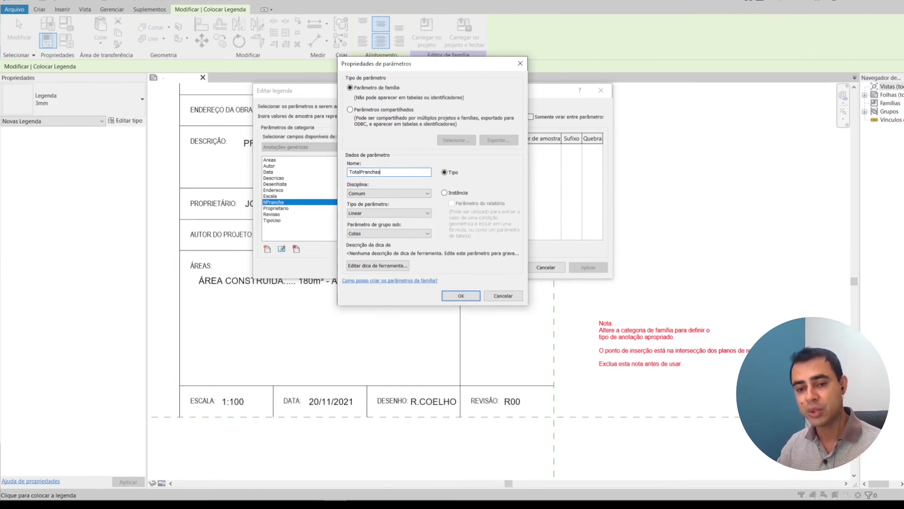
left_click(417, 215)
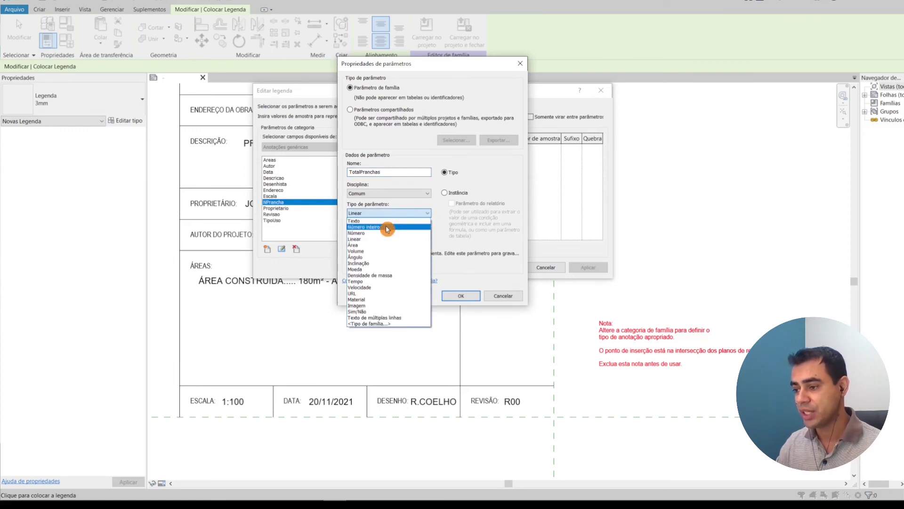
left_click(387, 228)
left_click(411, 234)
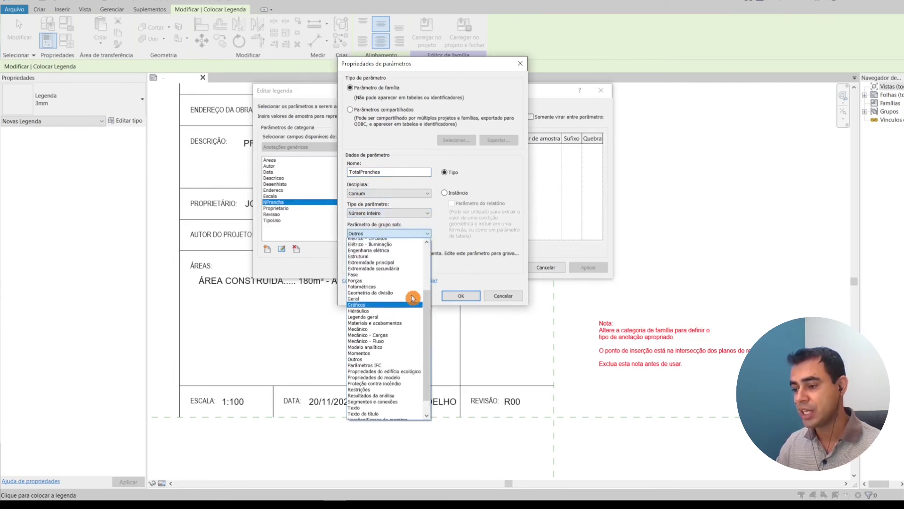
scroll(413, 238, "up", 3)
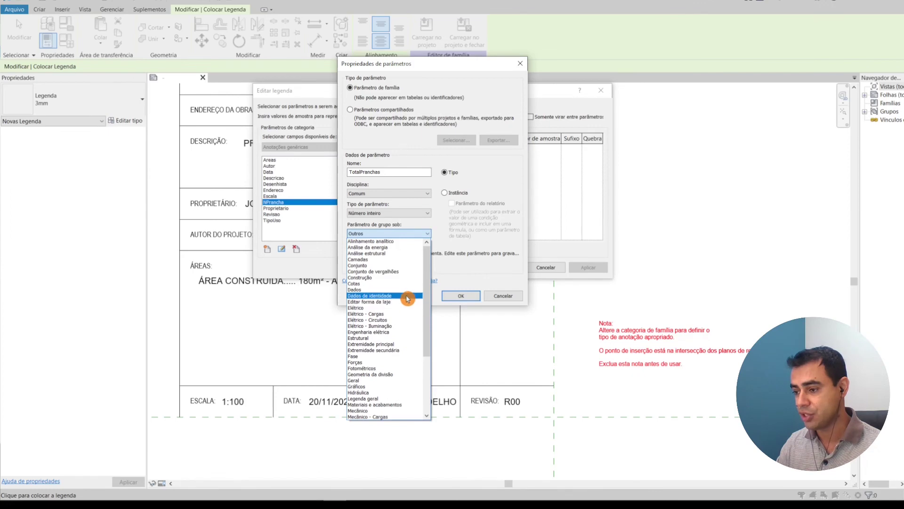
left_click(406, 296)
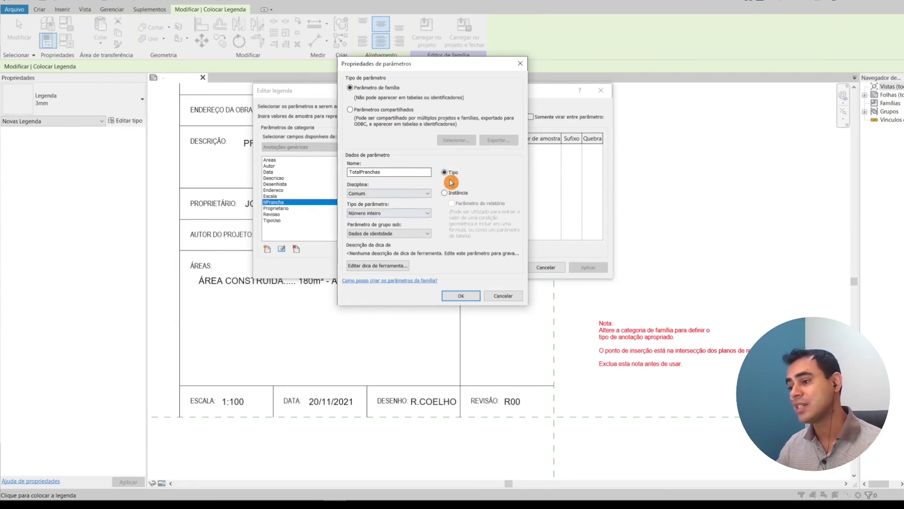
left_click(464, 299)
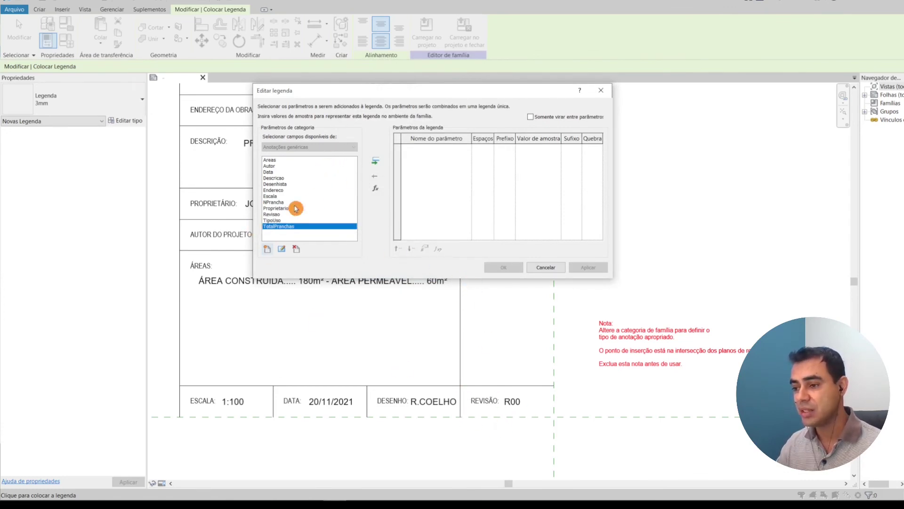
Place an NPrancha label with sample value 01 in the cell, shifted right
left_click(277, 203)
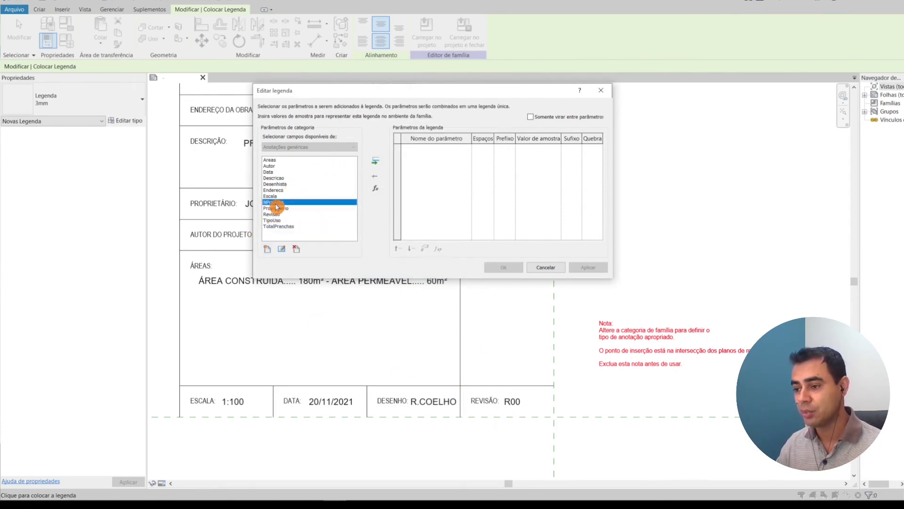
left_click(375, 164)
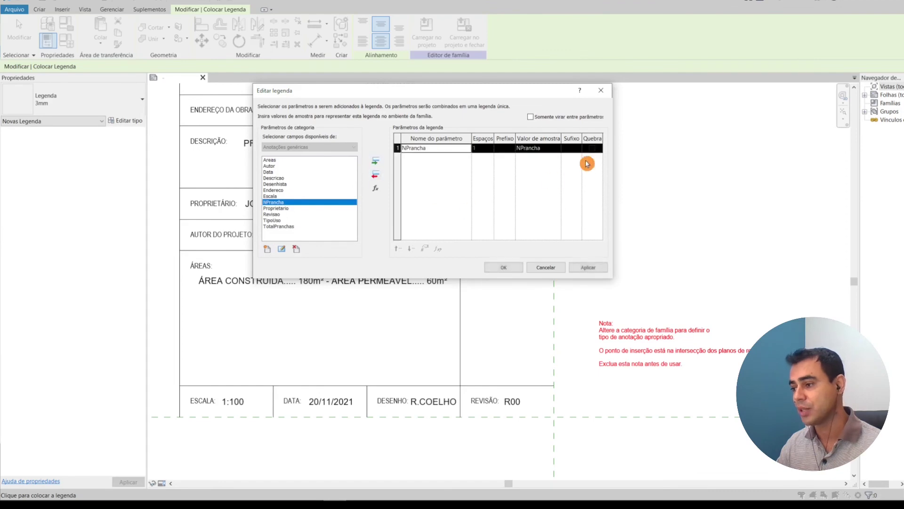
left_click(548, 148)
type("01")
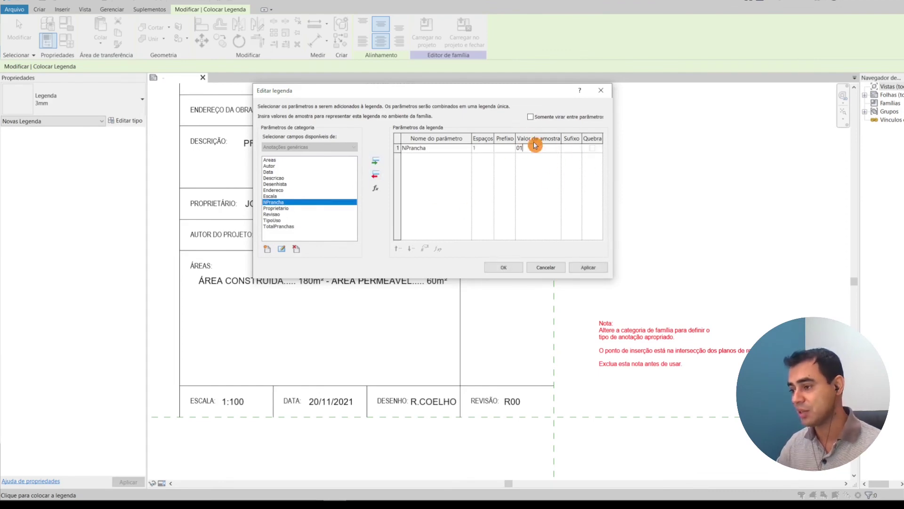
left_click(511, 265)
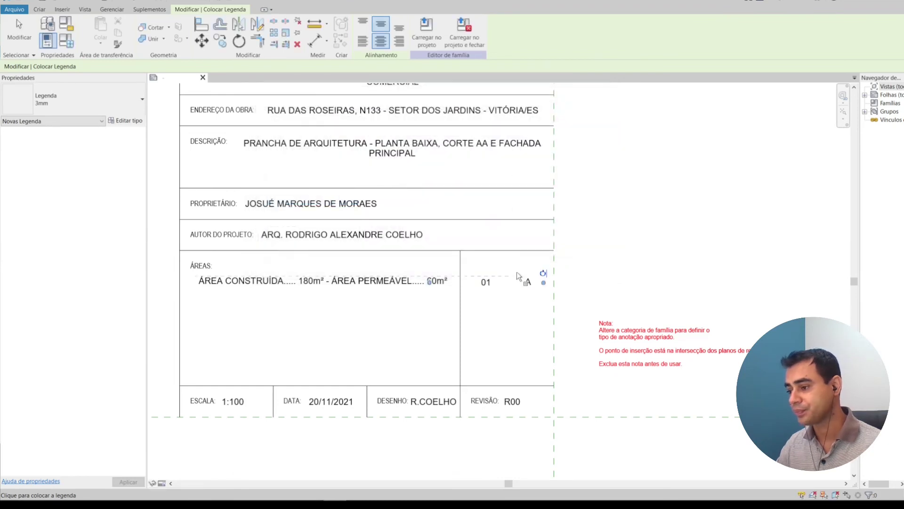
left_click(483, 281)
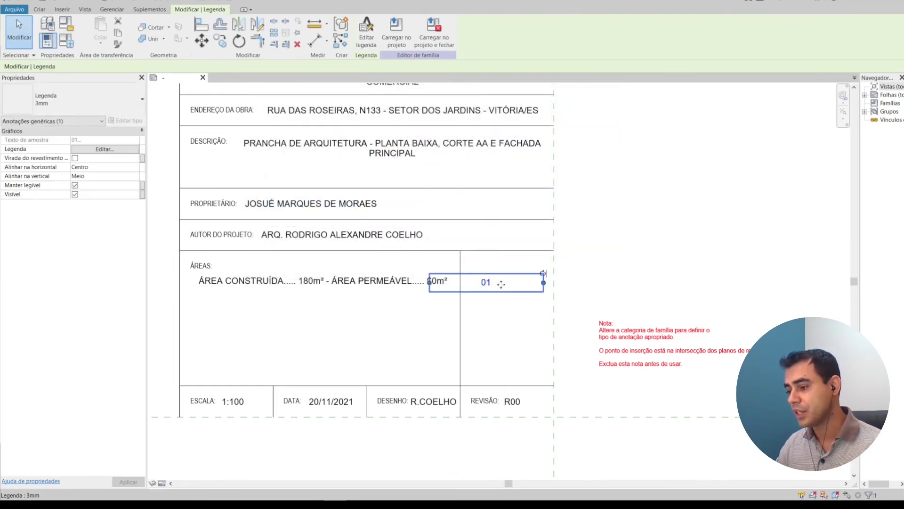
mouse_move(515, 281)
left_mouse_down()
mouse_move(580, 283)
mouse_move(551, 287)
left_mouse_up()
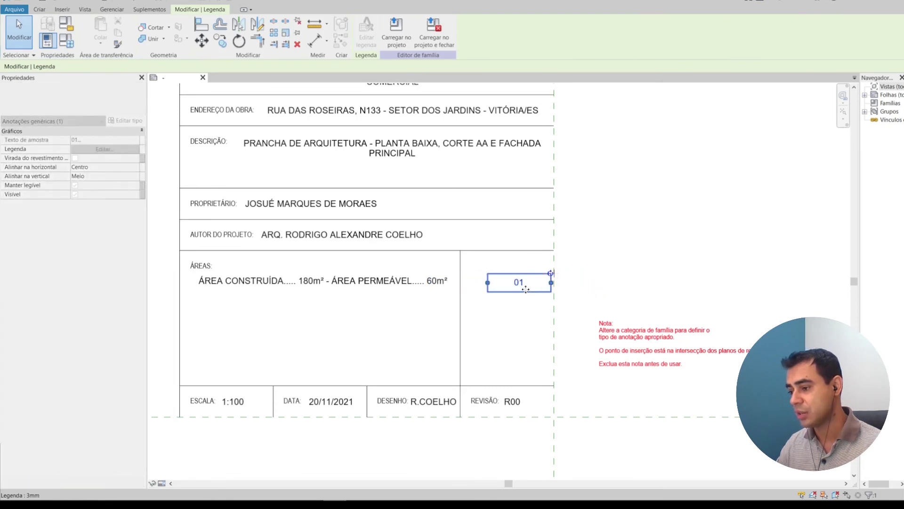
left_click(541, 317)
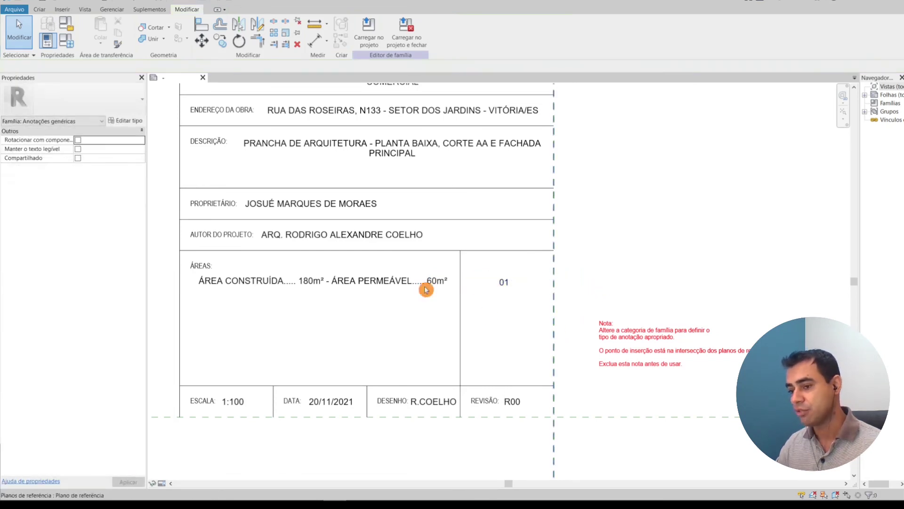
Place a TotalPranchas label with sample value 05 below the 01
left_click(39, 10)
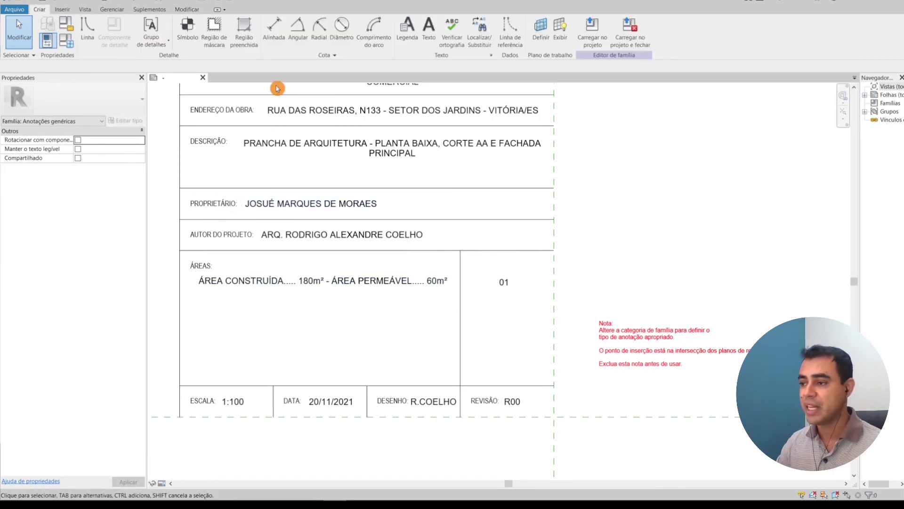
left_click(410, 32)
left_click(526, 327)
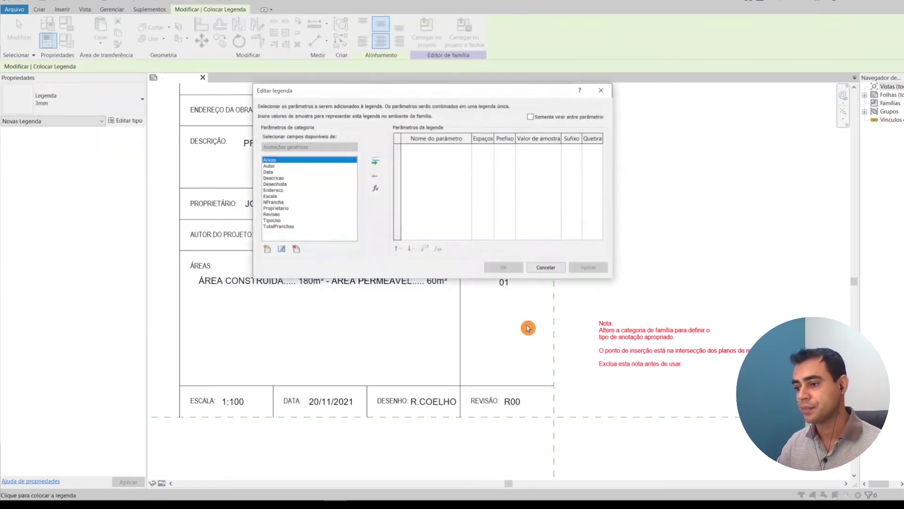
left_click(280, 226)
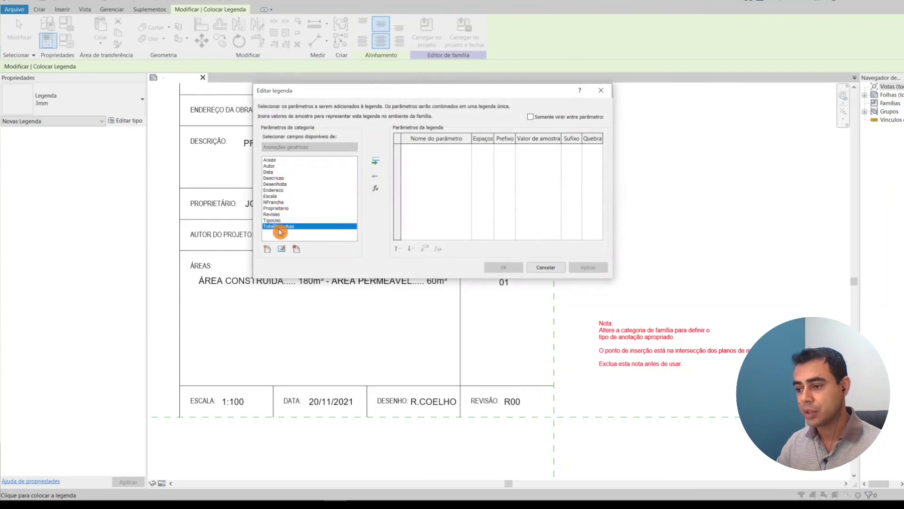
left_click(376, 161)
left_click(539, 150)
type("05")
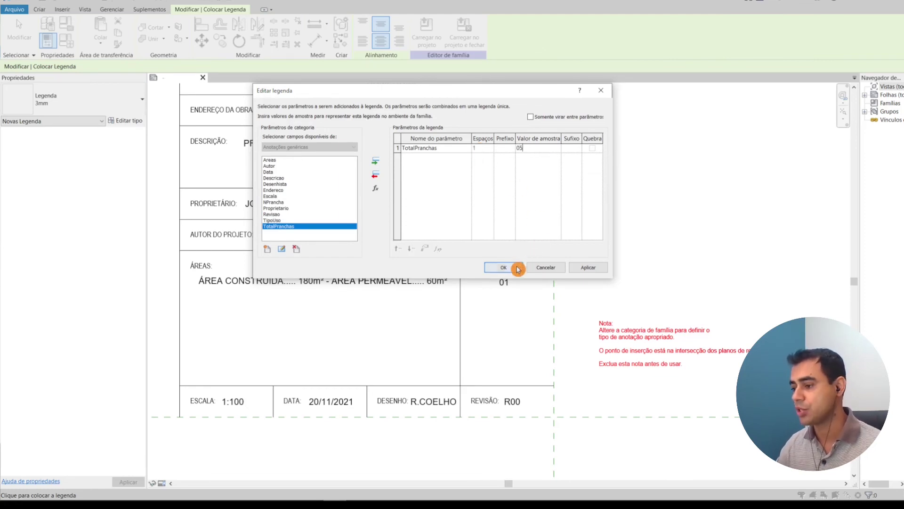
left_click(514, 267)
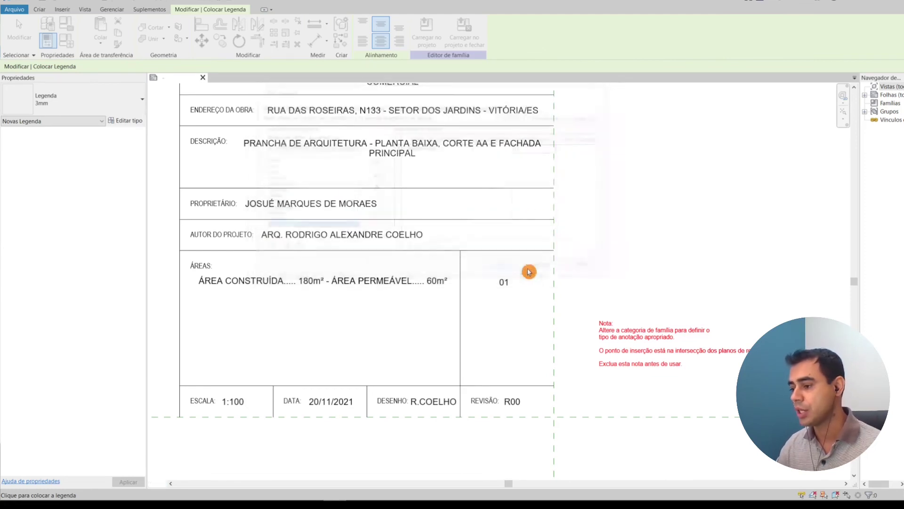
Move the 05 label down into the lower part of the cell
key("Escape")
left_click(517, 328)
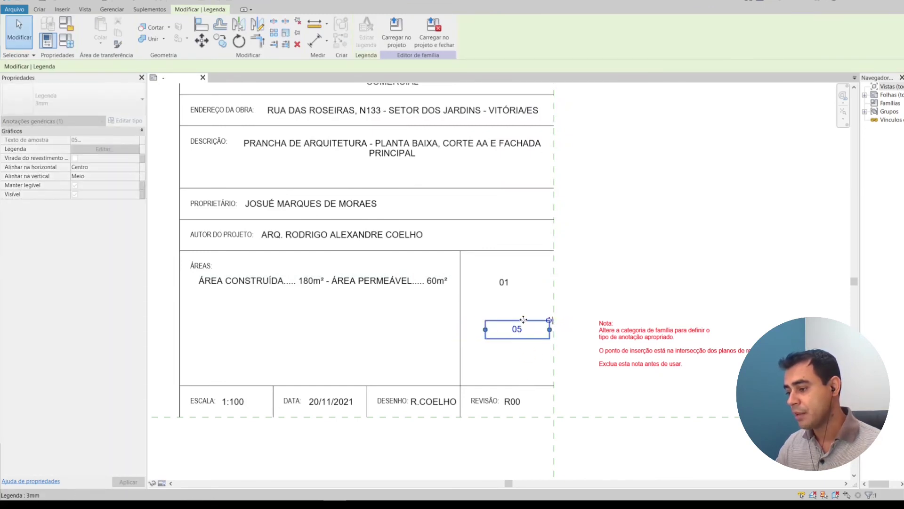
left_click_drag(523, 320, 510, 344)
left_click(518, 339)
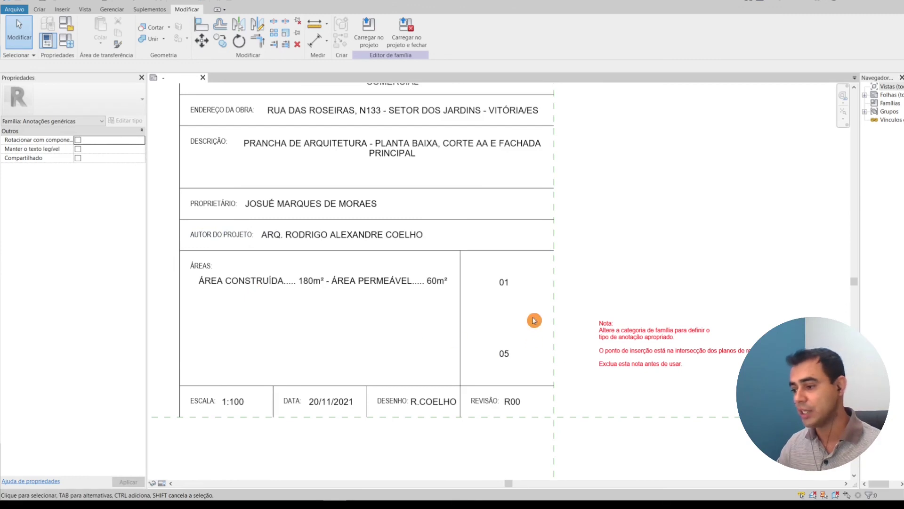
left_click(507, 284)
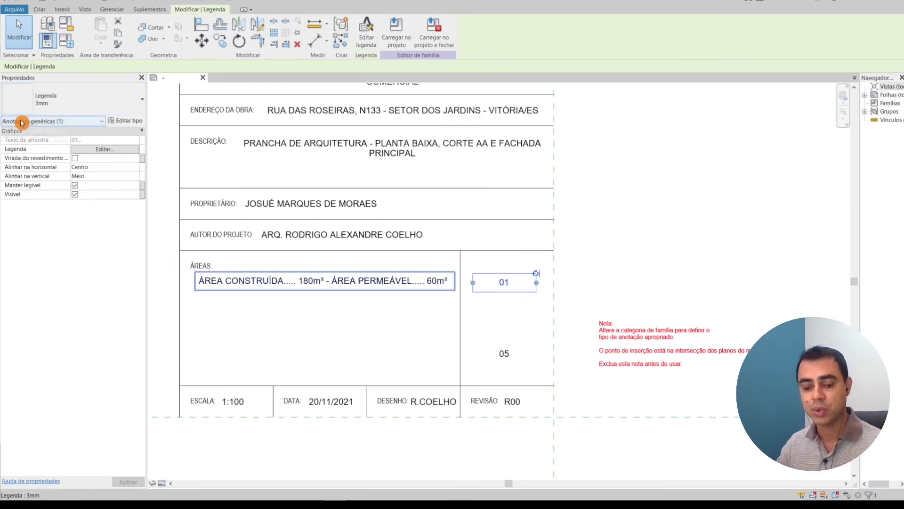
Give the 01 label a new 12mm type using Arial Narrow at 12 mm
left_click(125, 120)
left_click(609, 130)
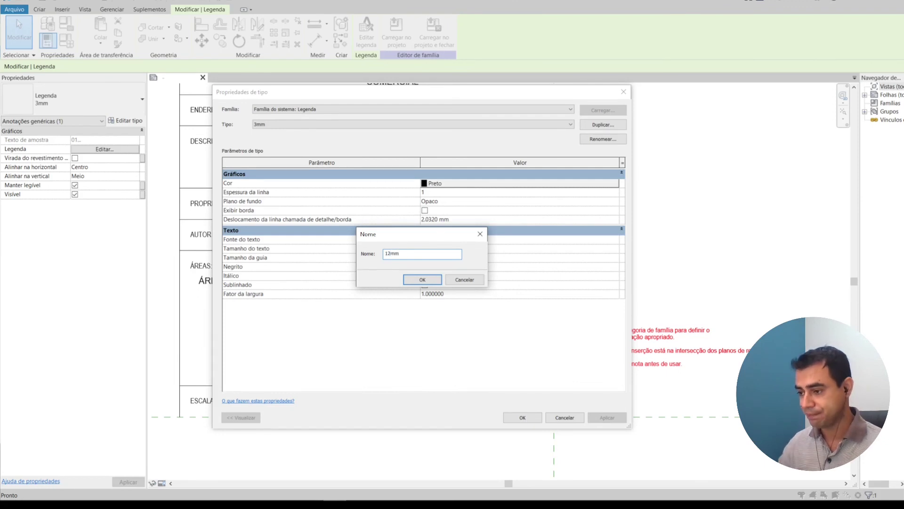
left_click(423, 279)
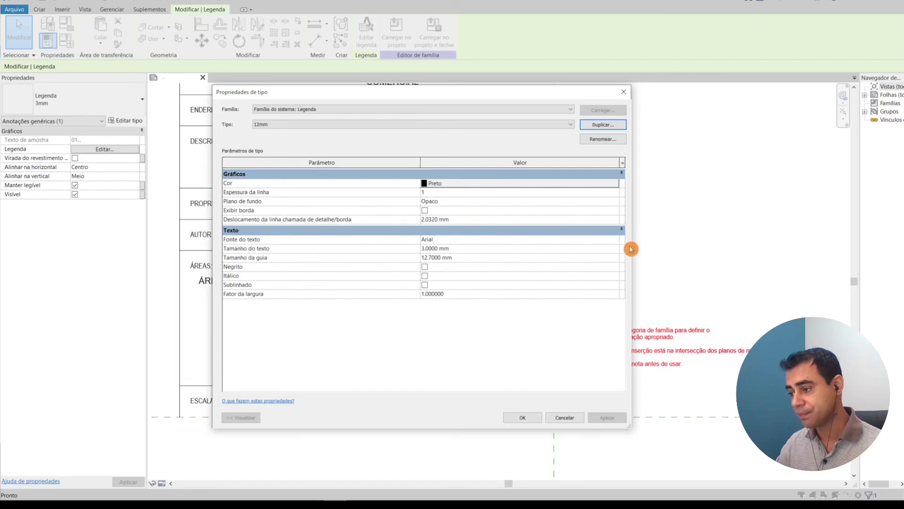
left_click(615, 239)
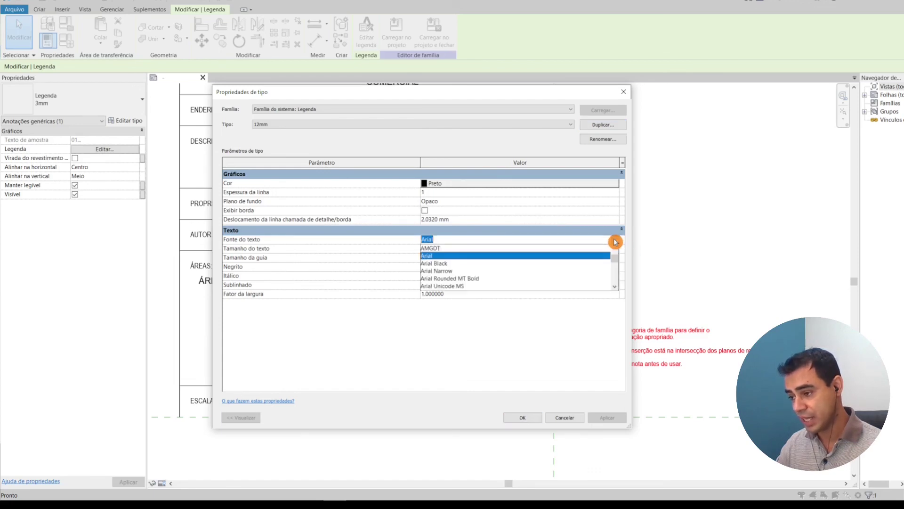
left_click(456, 271)
left_click(460, 249)
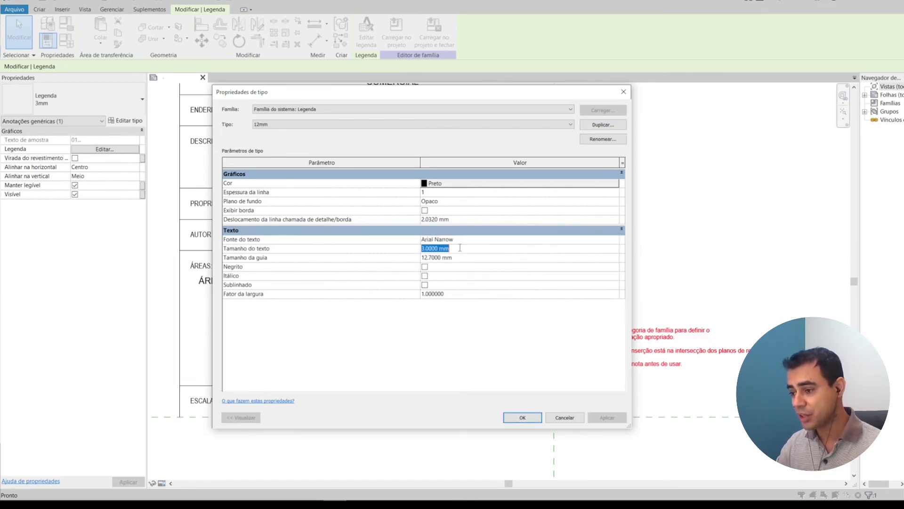
type("12.0000")
left_click(460, 250)
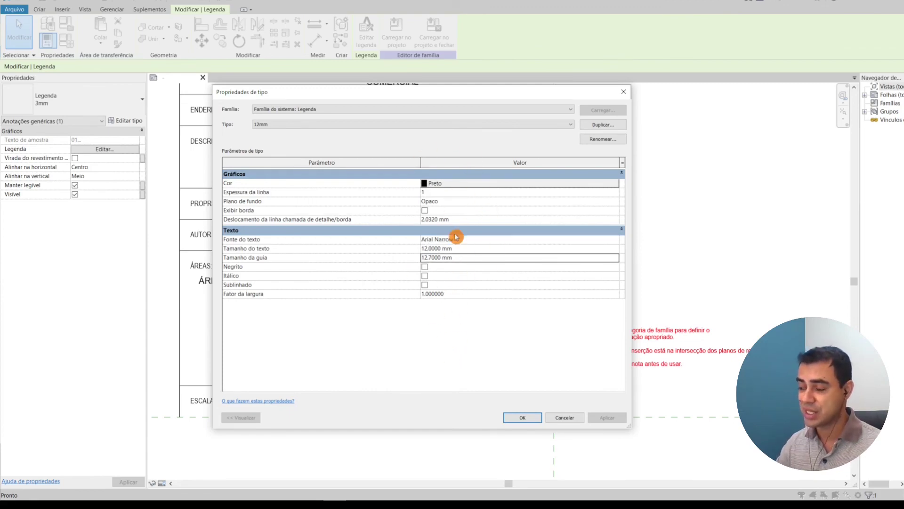
left_click(526, 420)
key("Escape")
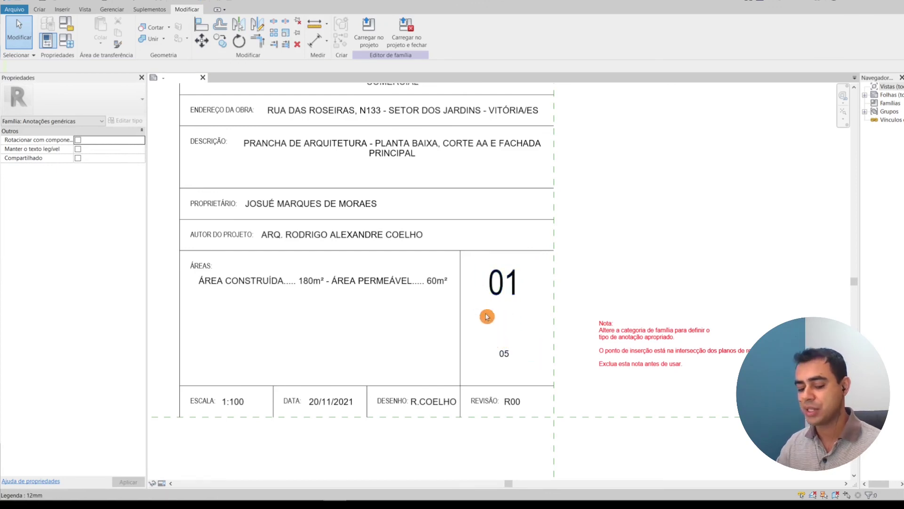
left_click(513, 303)
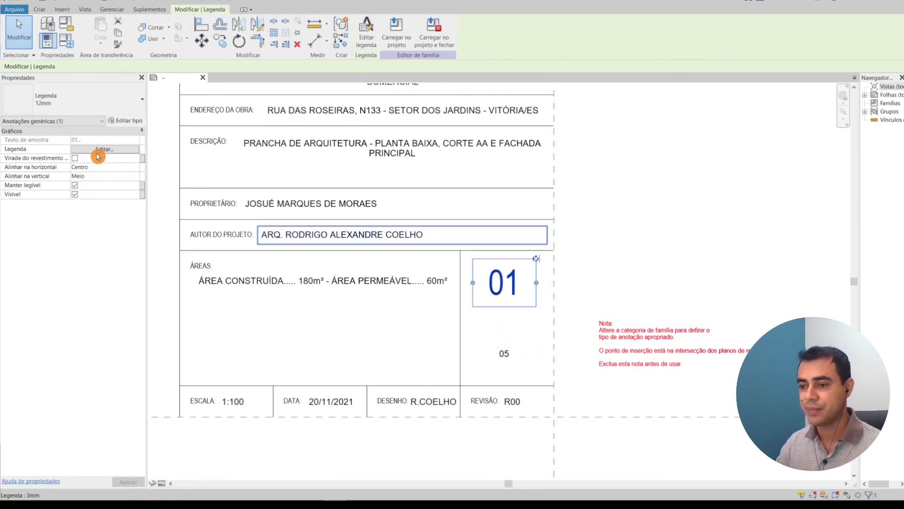
Make the 12mm label type bold and move 01 down-left in its cell
left_click(123, 121)
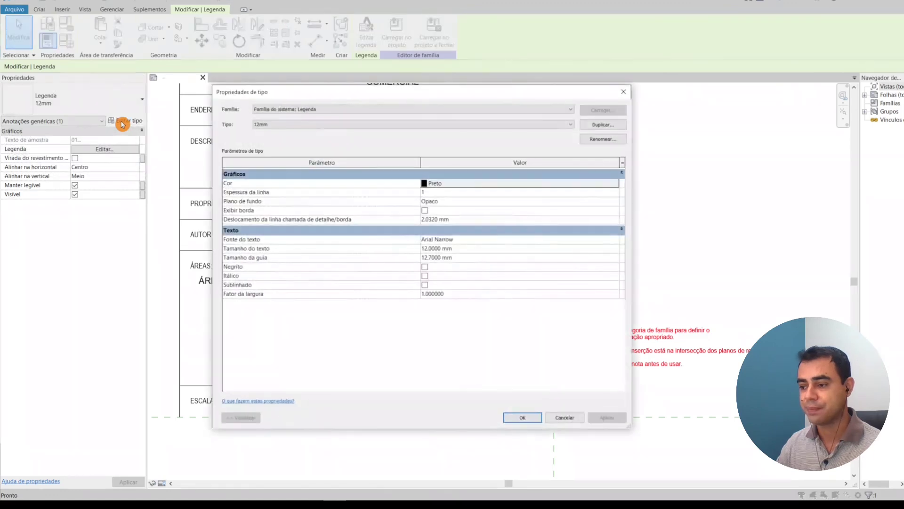
left_click(426, 267)
left_click(521, 417)
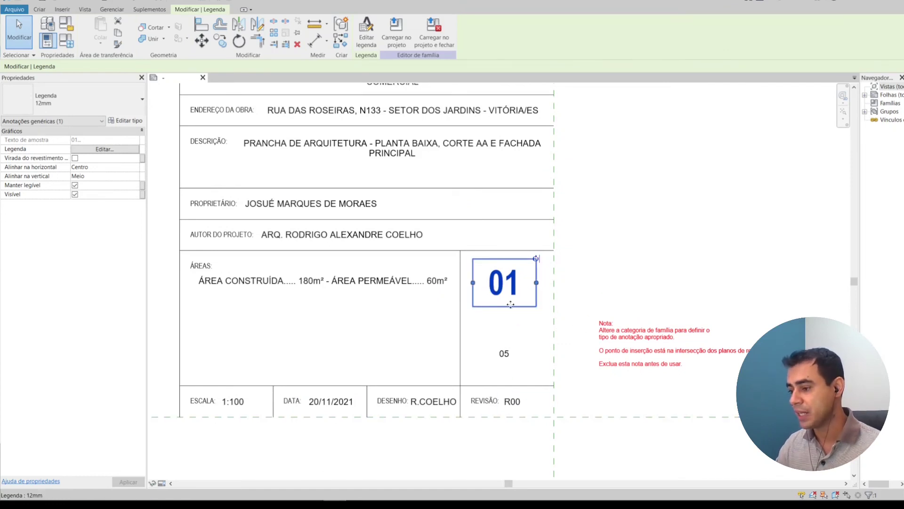
left_click_drag(510, 305, 499, 307)
left_click(559, 344)
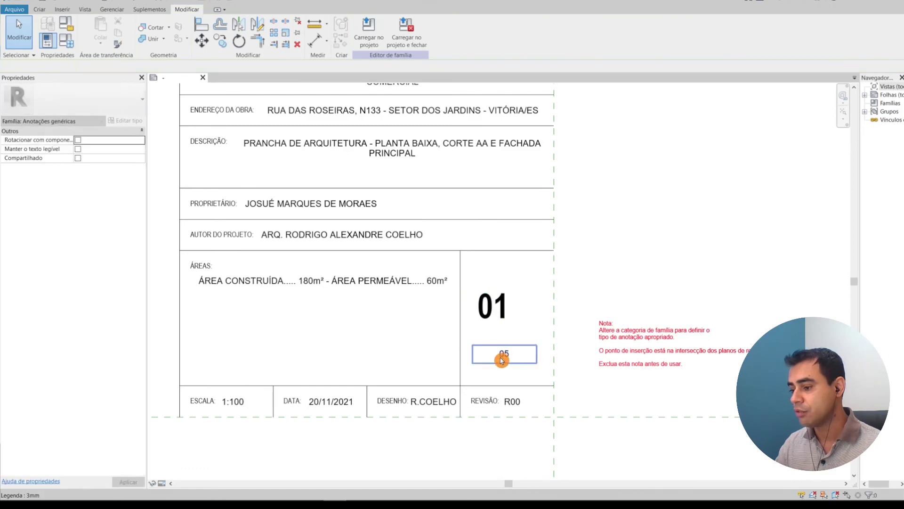
Switch the 05 label to the 12mm type and shift it slightly right
left_click(501, 360)
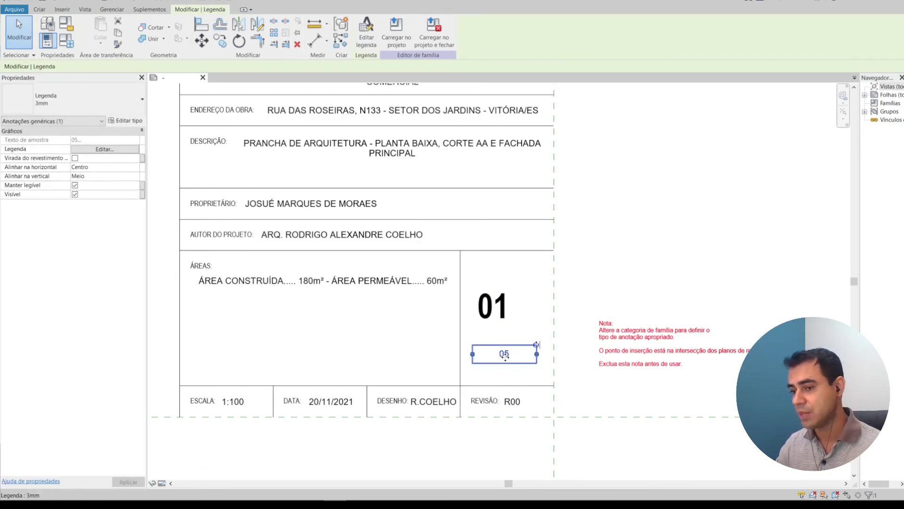
left_click(133, 103)
left_click(41, 156)
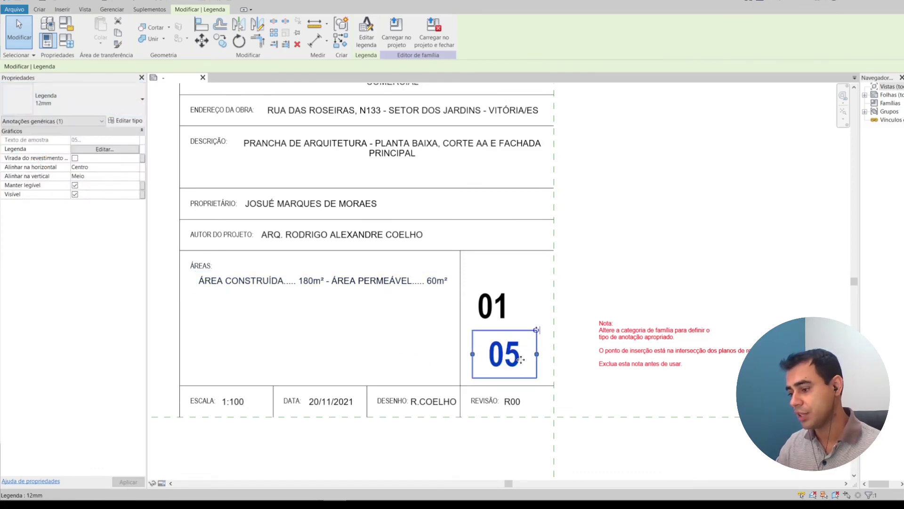
left_click_drag(529, 358, 542, 357)
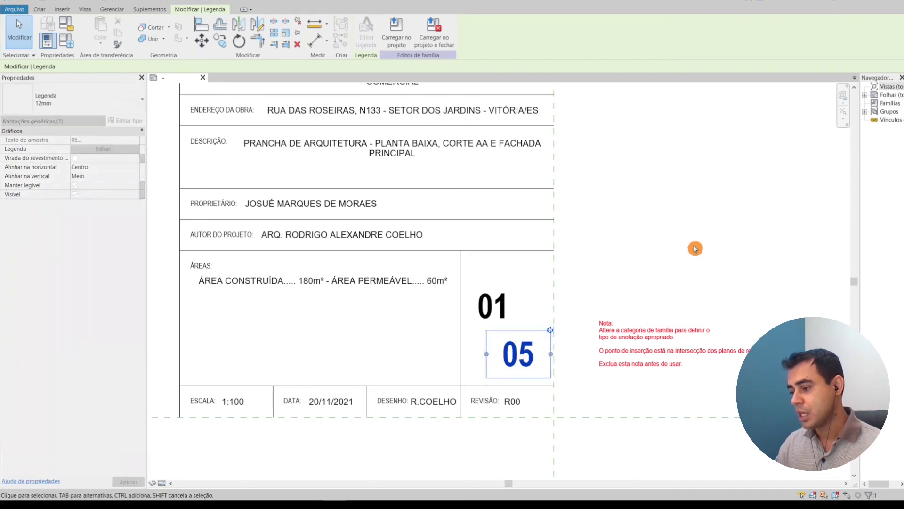
left_click(689, 254)
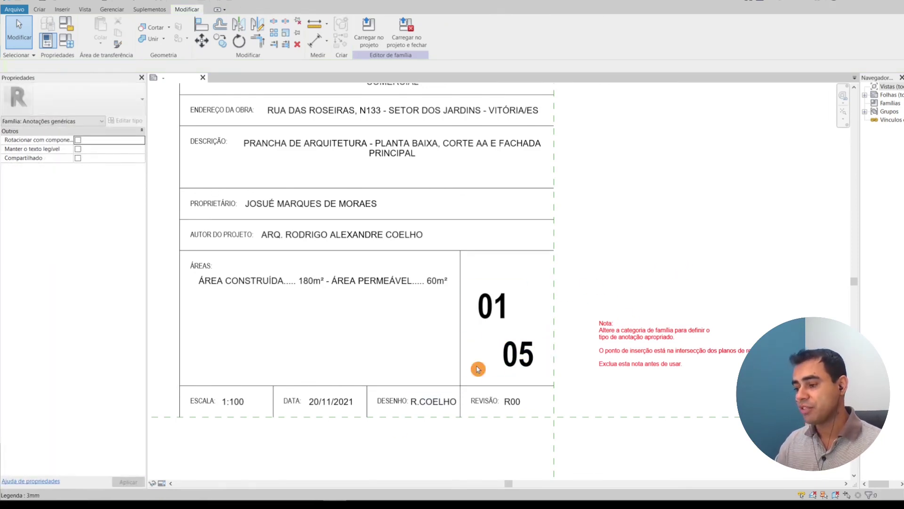
left_click(46, 10)
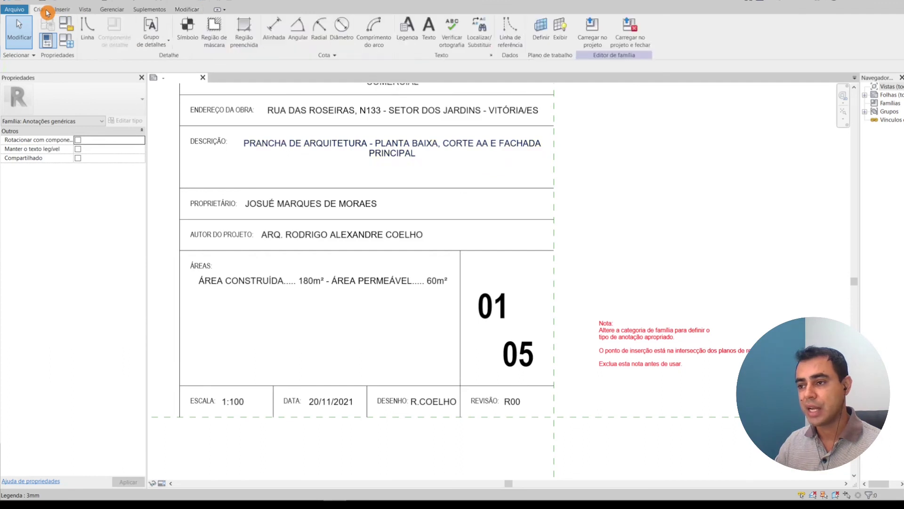
Draw a diagonal line between the 01 and 05 labels
left_click(88, 29)
left_click(488, 349)
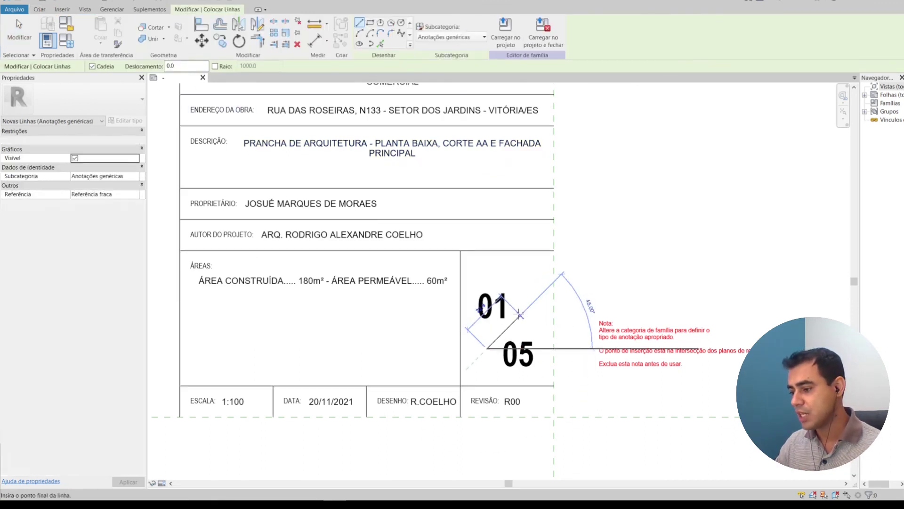
left_click(519, 313)
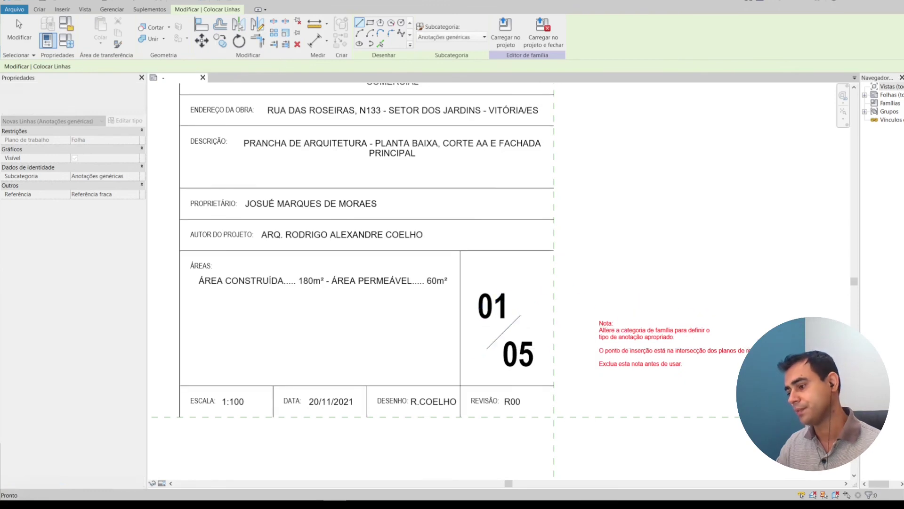
key("Escape")
key("Escape")
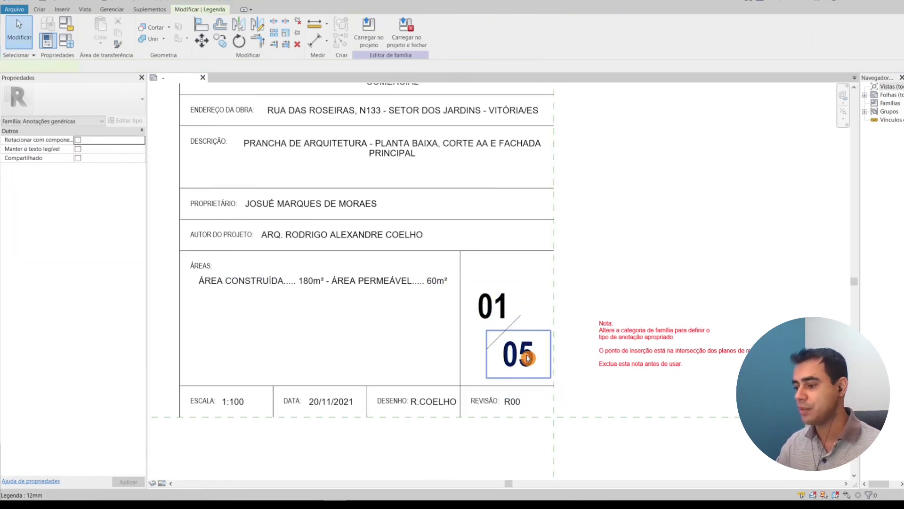
Select 01, the diagonal line and 05 together and nudge them upward
left_click(520, 353)
left_click(518, 321)
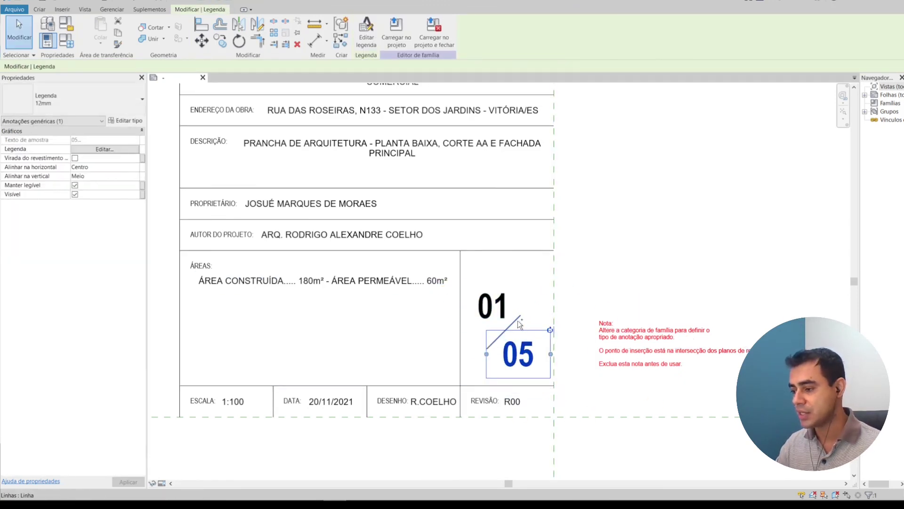
left_click_drag(518, 321, 464, 285)
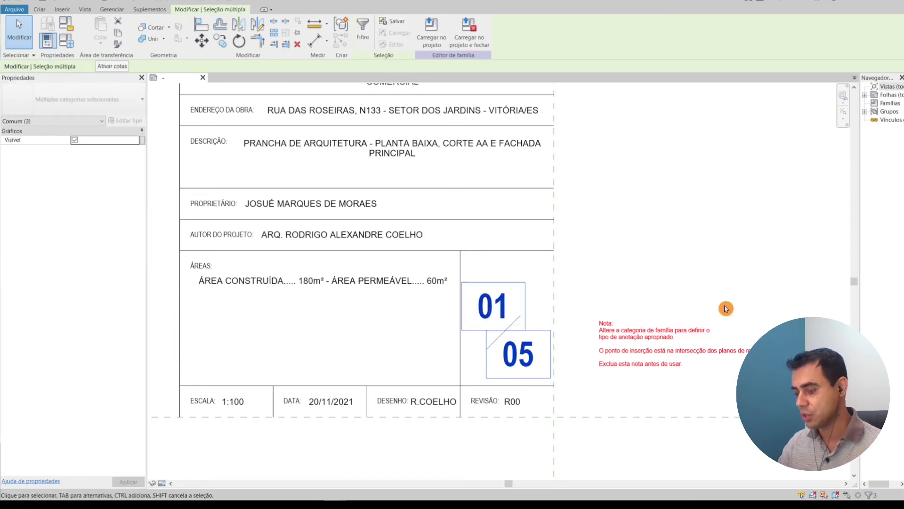
key("Up")
key("Up")
key("Up")
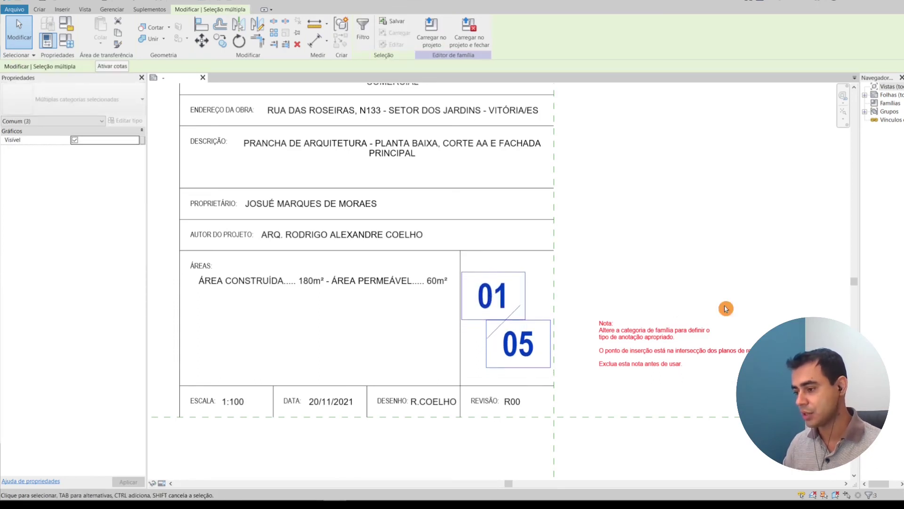
left_click(726, 308)
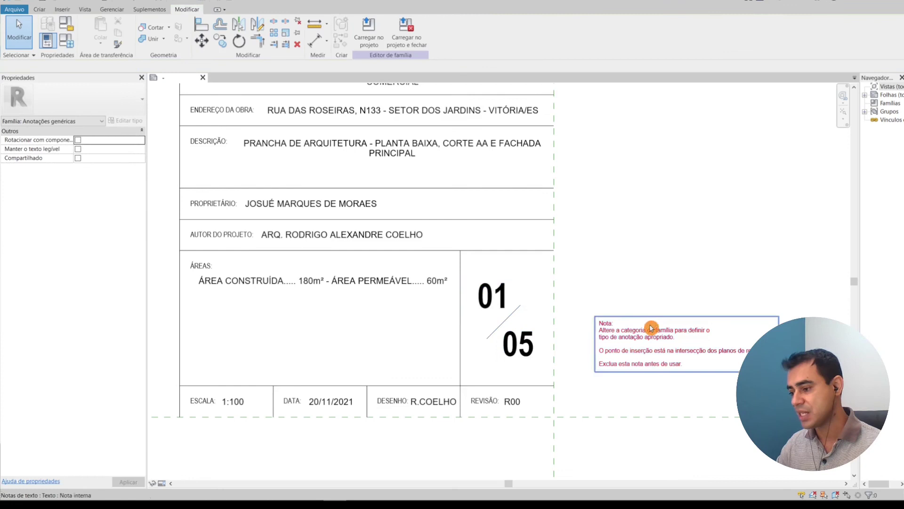
left_click(520, 343)
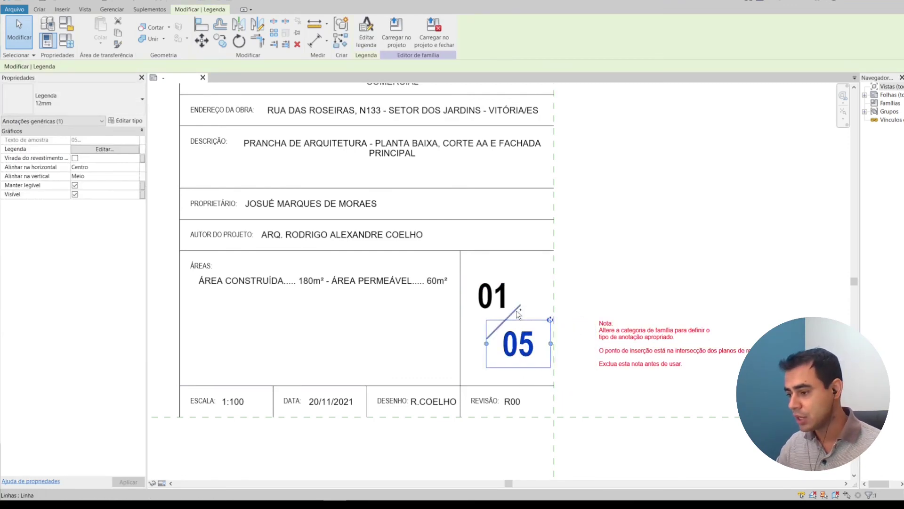
left_click(491, 293, "ctrl")
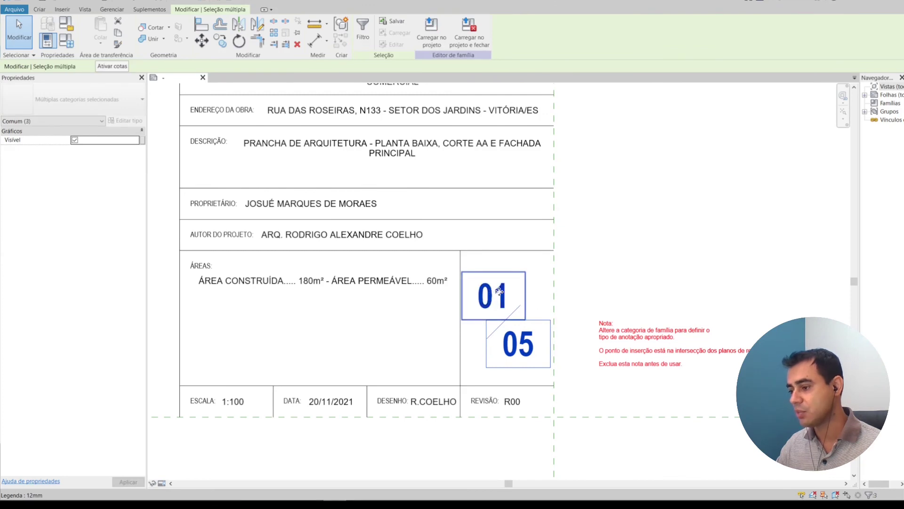
left_click(514, 312, "ctrl")
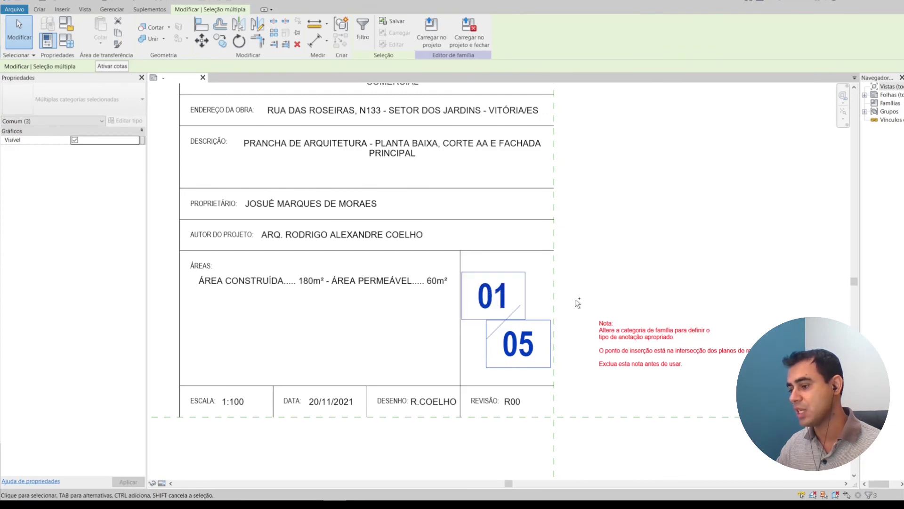
Zoom out and delete the red instruction note beside the title block
left_click(632, 296)
scroll(612, 283, "down", 3)
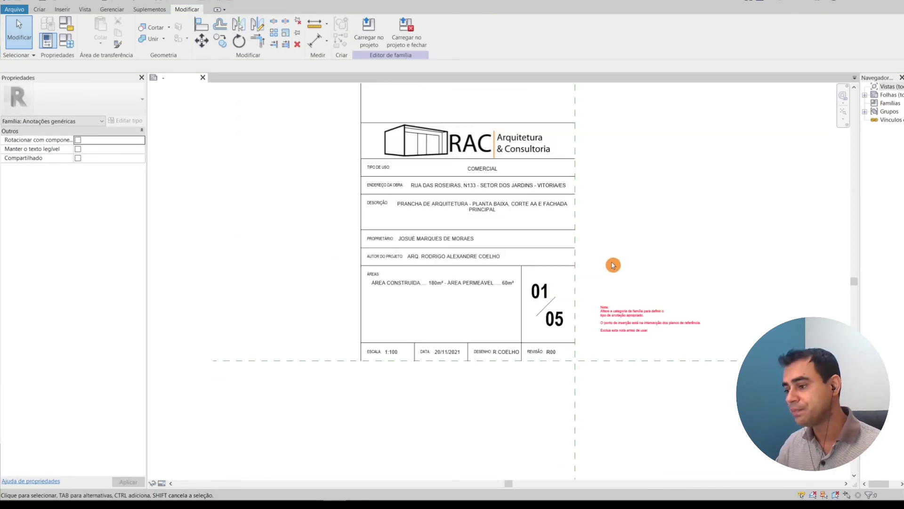
mouse_move(611, 264)
middle_mouse_down()
mouse_move(548, 356)
mouse_move(539, 339)
middle_mouse_up()
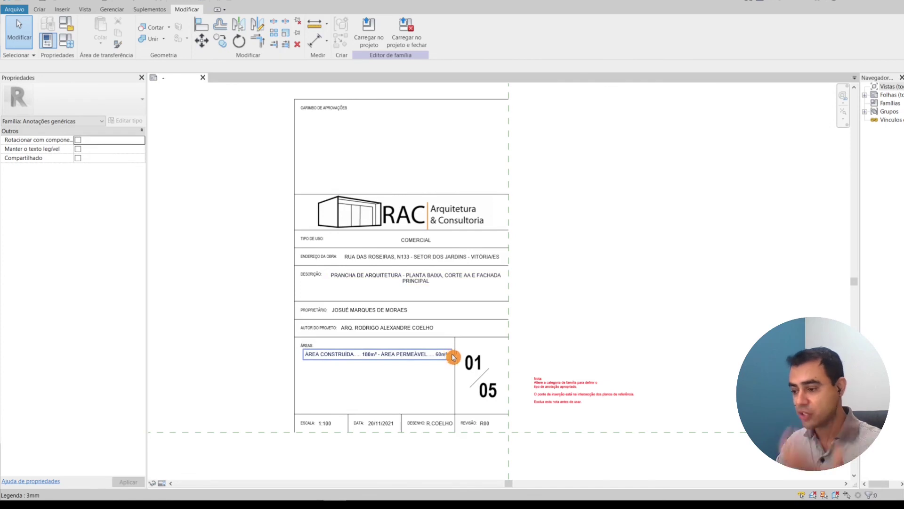
left_click(570, 398)
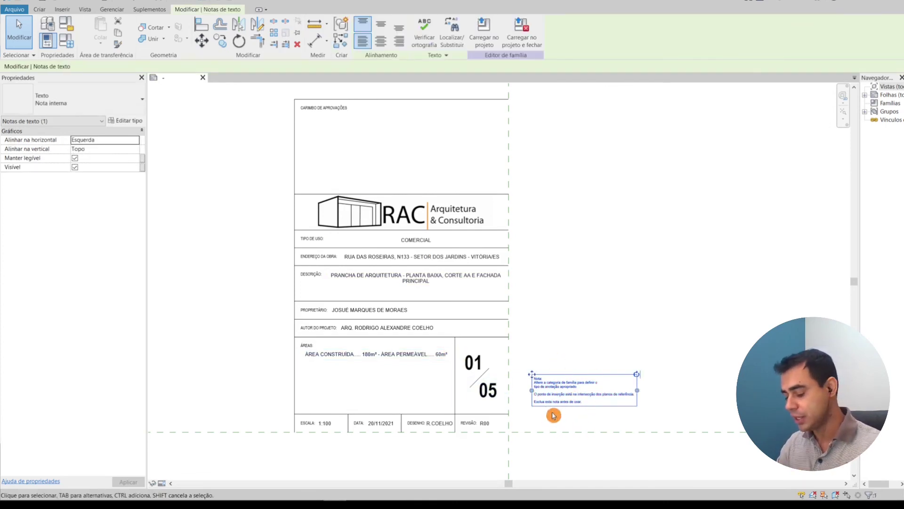
key("Delete")
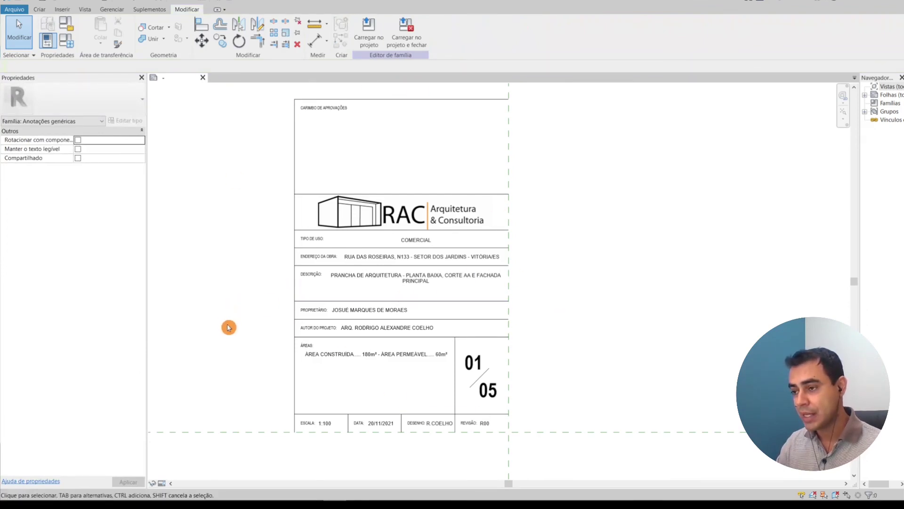
Check the title block's left and top border lines
left_click(295, 382)
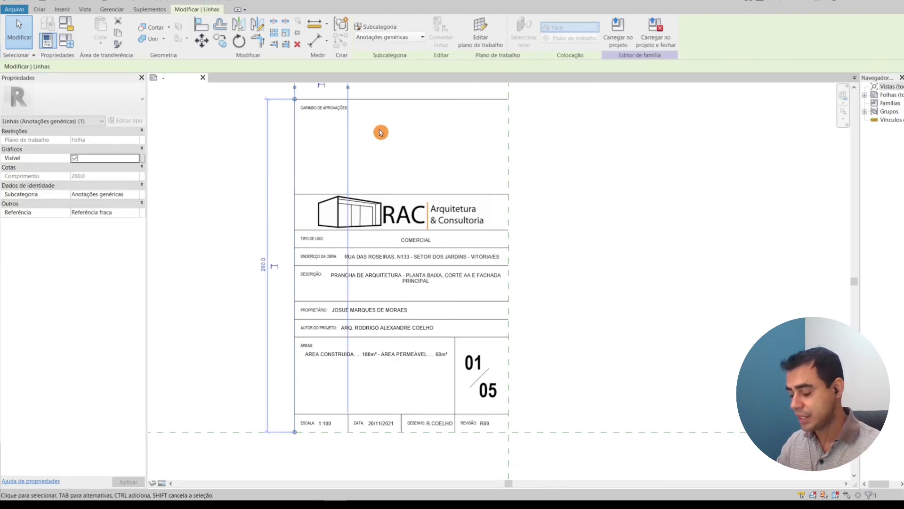
left_click(378, 174)
left_click(400, 99)
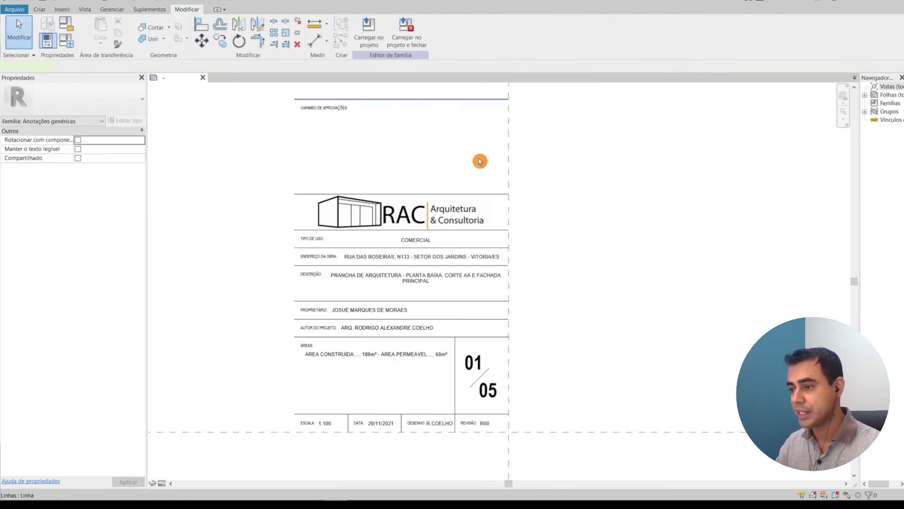
left_click(573, 208)
middle_click_drag(573, 207, 568, 221)
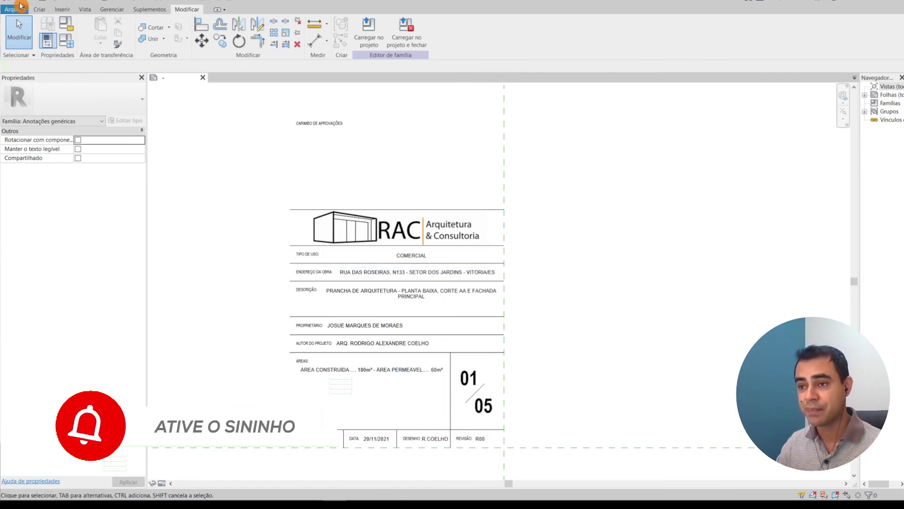
Save the family as Carimbo Folhas A1.rfa in the Revit_ProjetoLegal folder
left_click(16, 9)
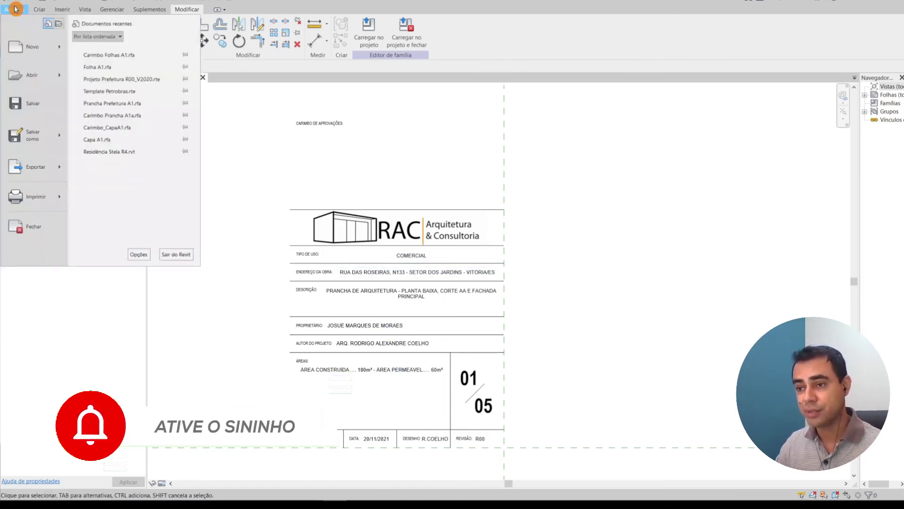
mouse_move(32, 134)
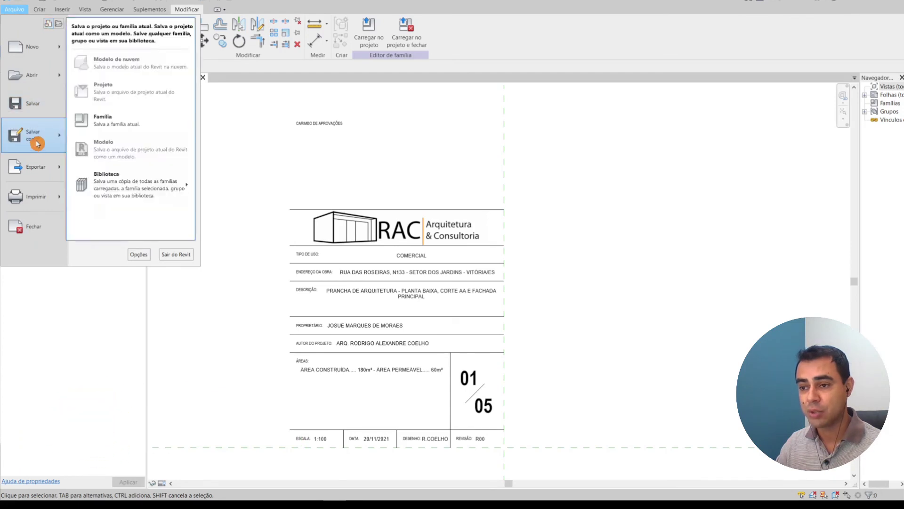
left_click(125, 122)
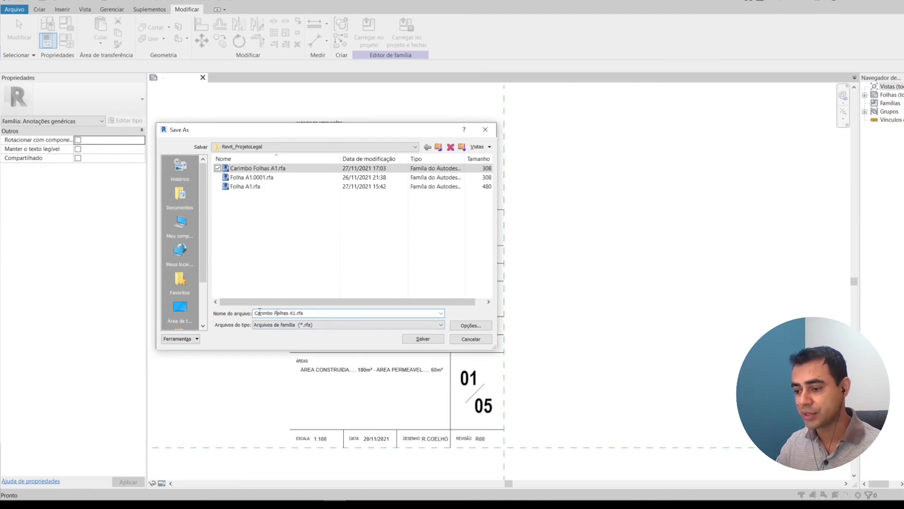
left_click(429, 339)
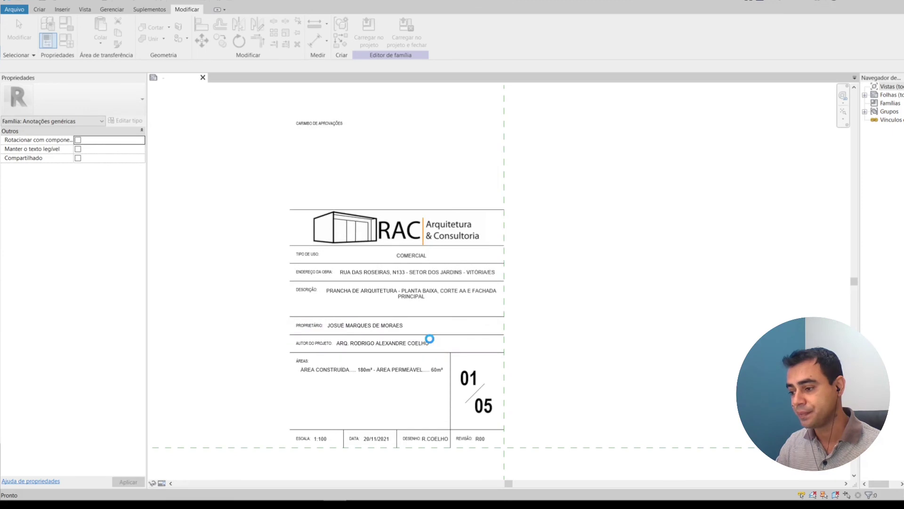